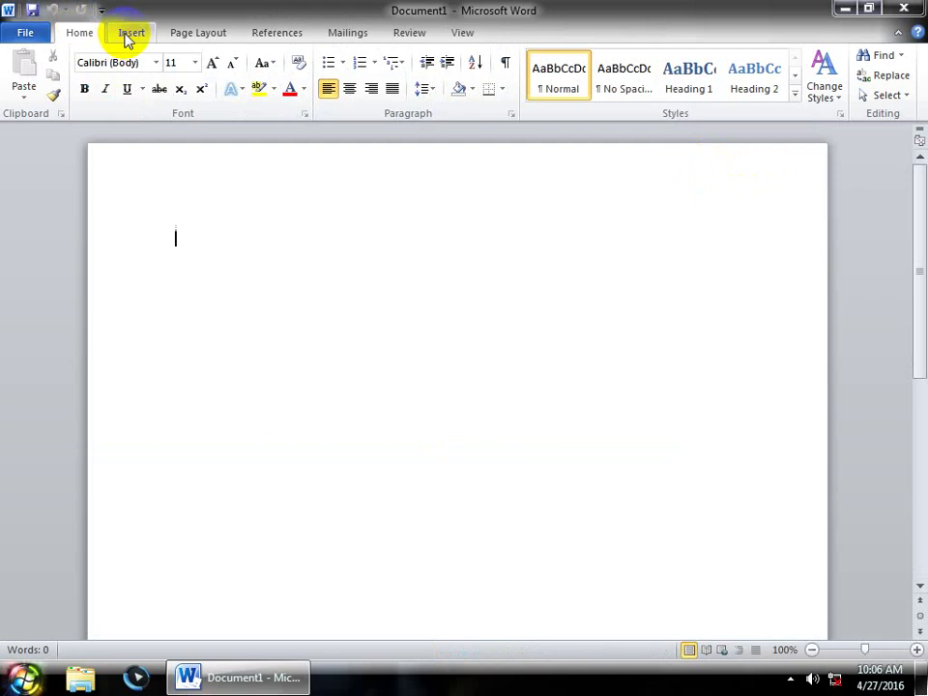
Step: Insert the saved full-name AutoText entry from Quick Parts at the document's start and begin a new paragraph below it
click(129, 33)
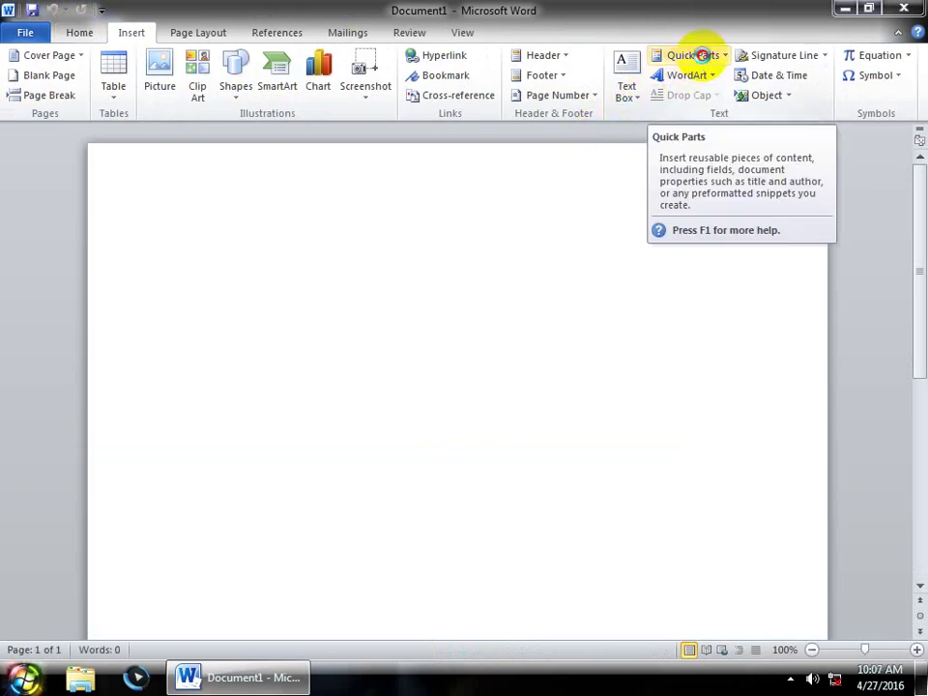
click(699, 56)
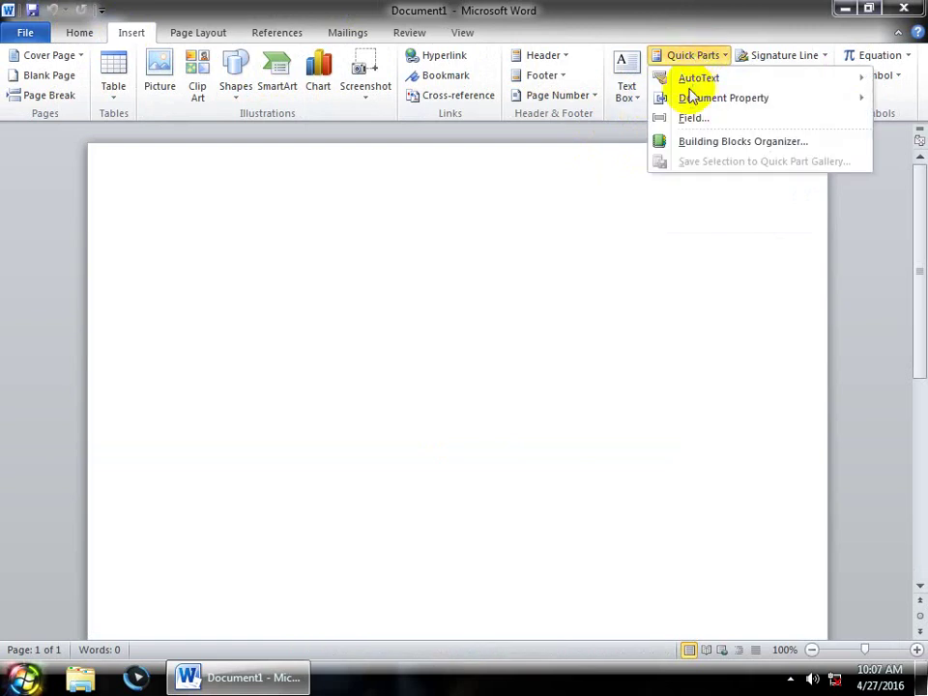
mouse_move(692, 91)
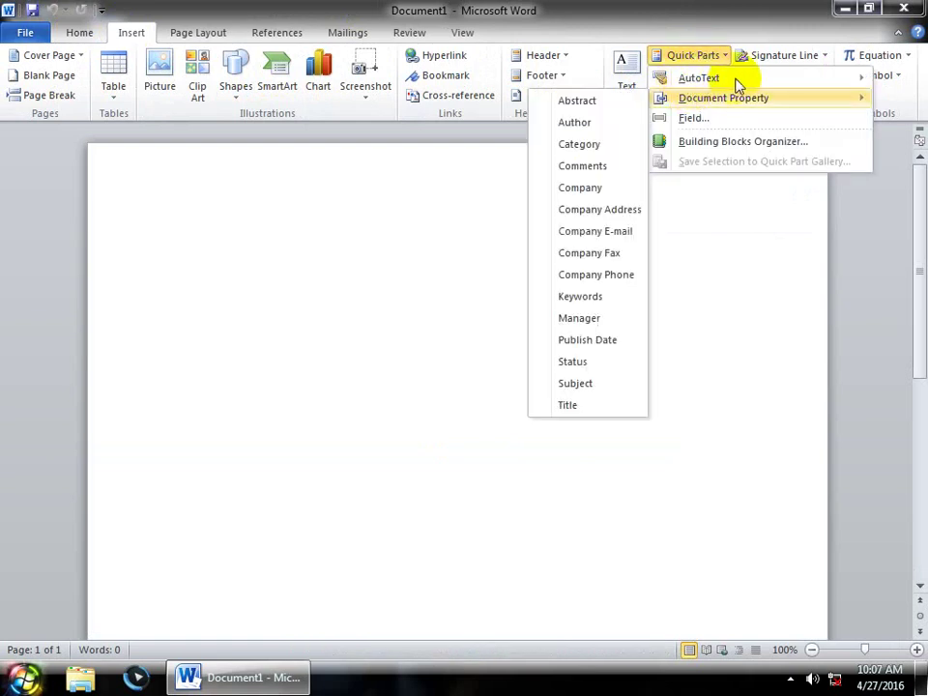
mouse_move(716, 78)
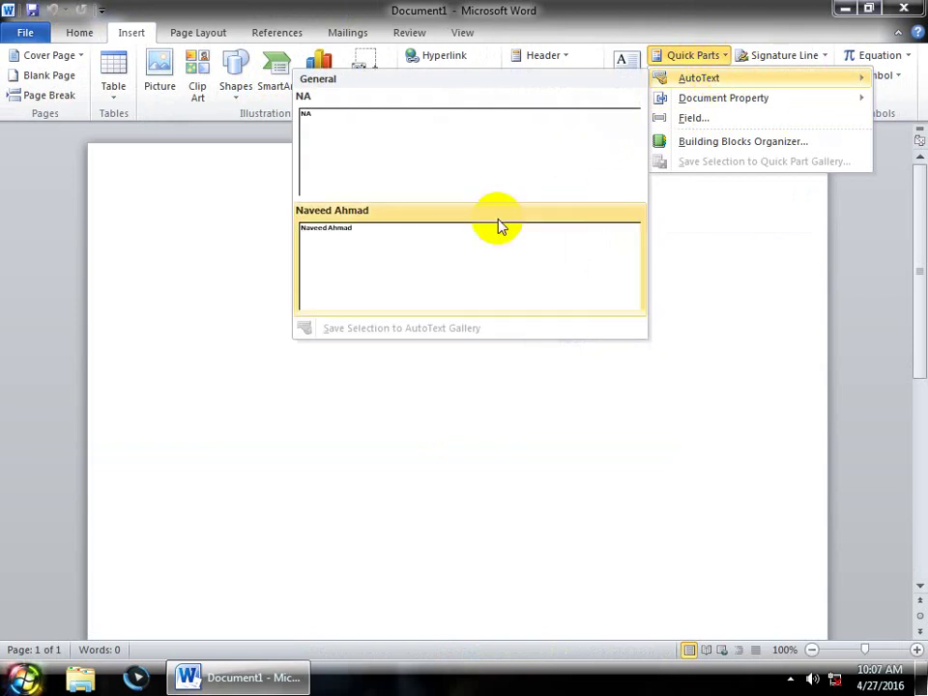
click(464, 244)
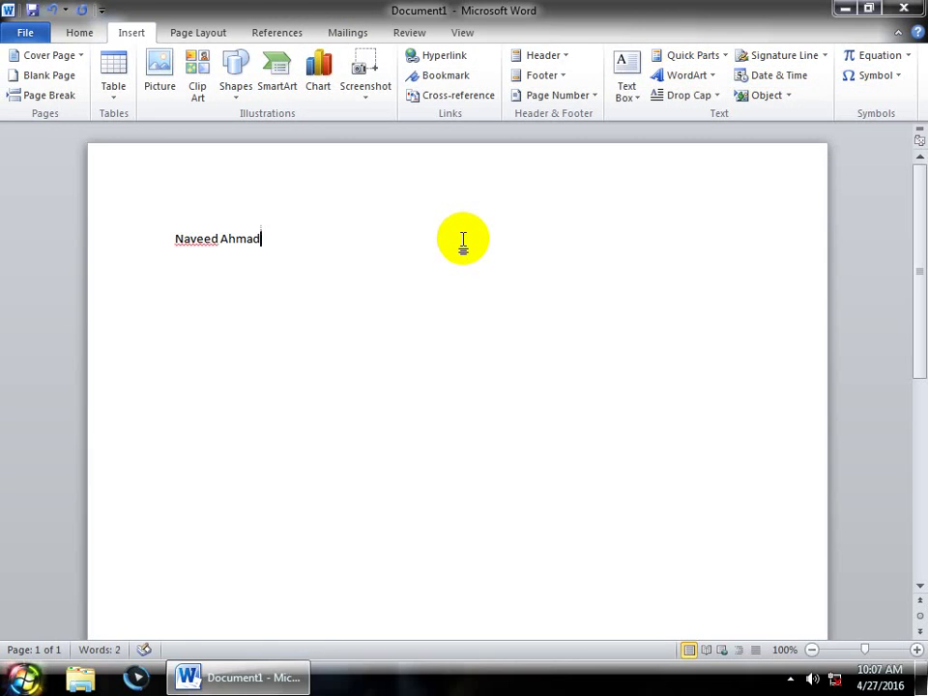
key(Return)
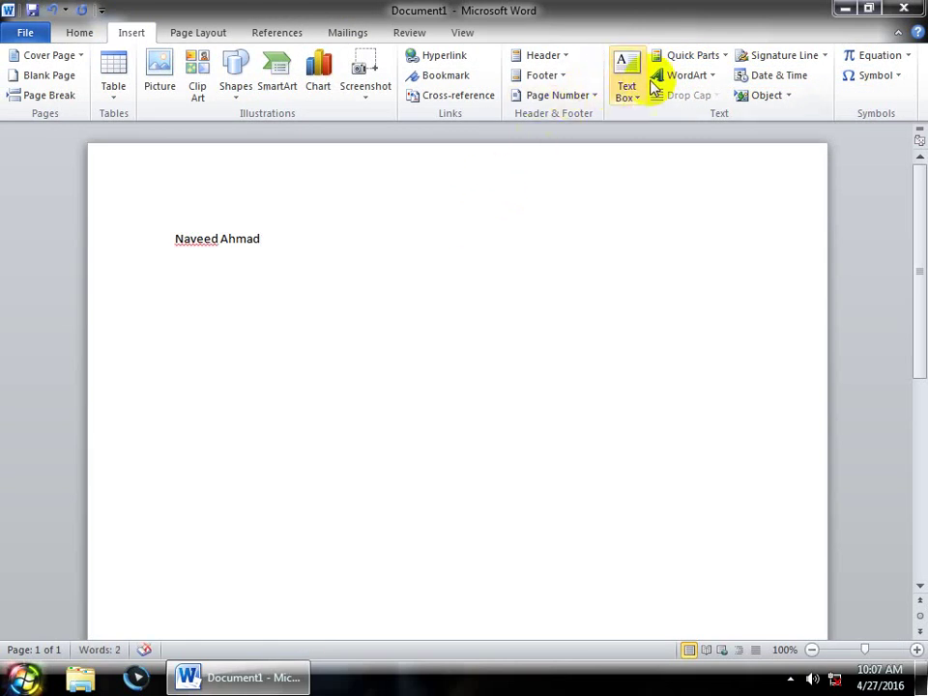
Step: Insert the NA AutoText entry from Quick Parts on the line below the full name
click(692, 55)
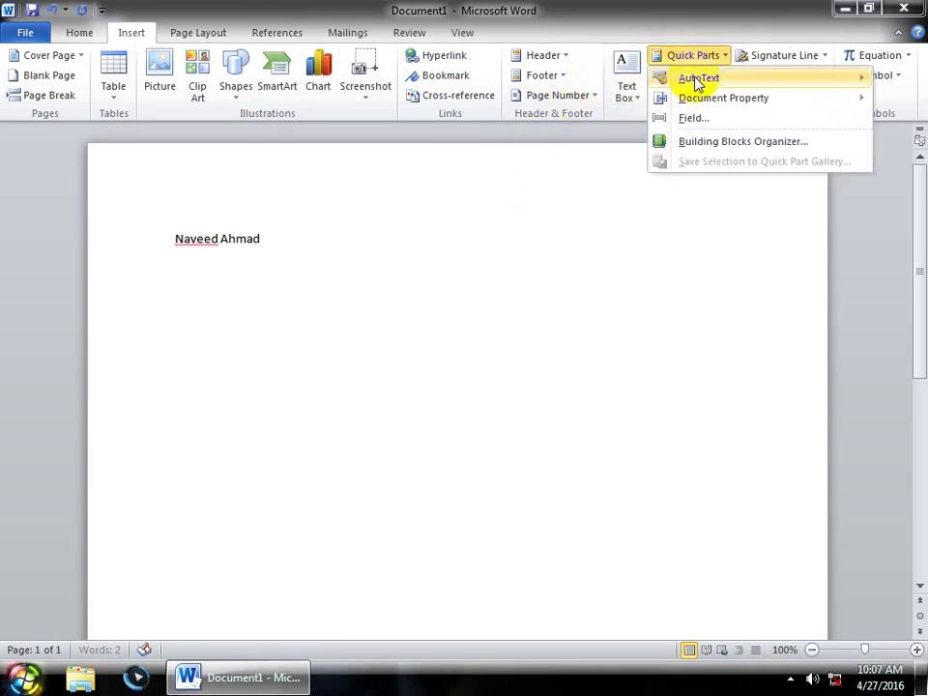
click(485, 126)
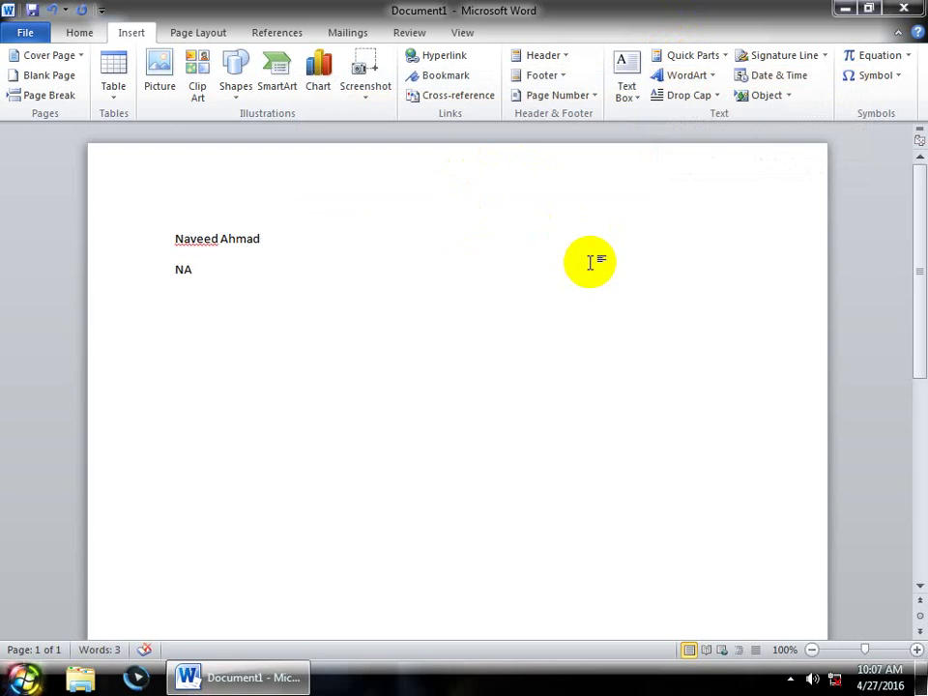
triple_click(193, 241)
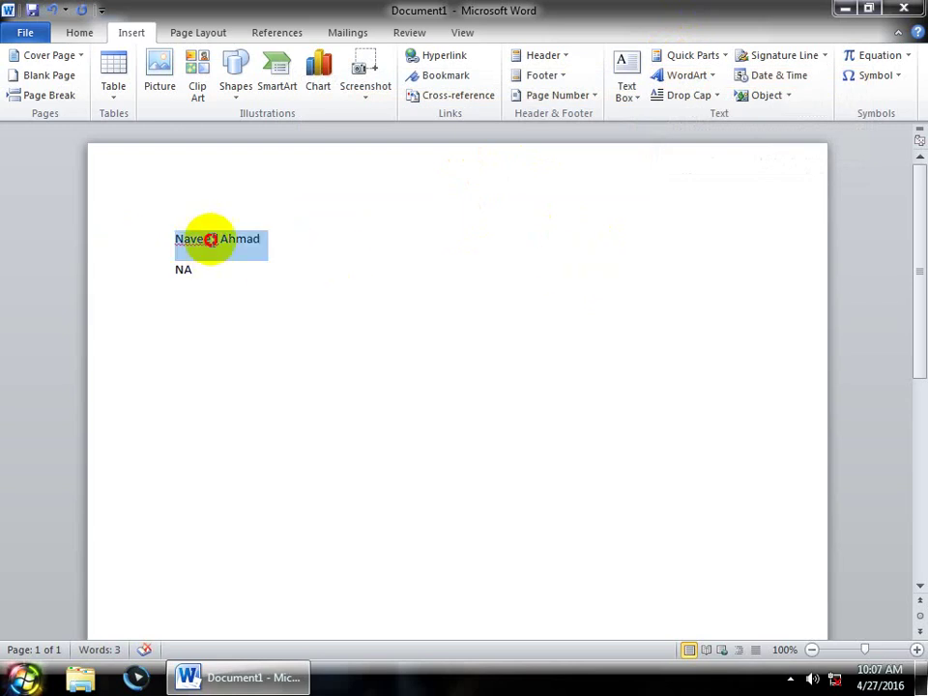
click(384, 282)
Step: Create a new blank document and generate sample paragraphs in it with =rand()
key(ctrl+n)
text(=ra)
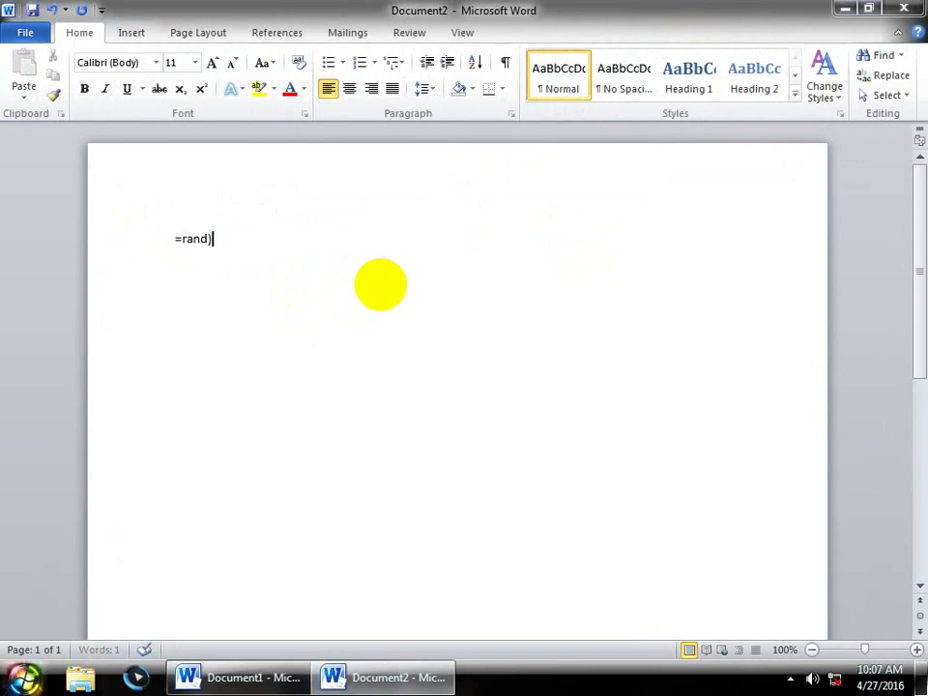
text(nd())
key(Return)
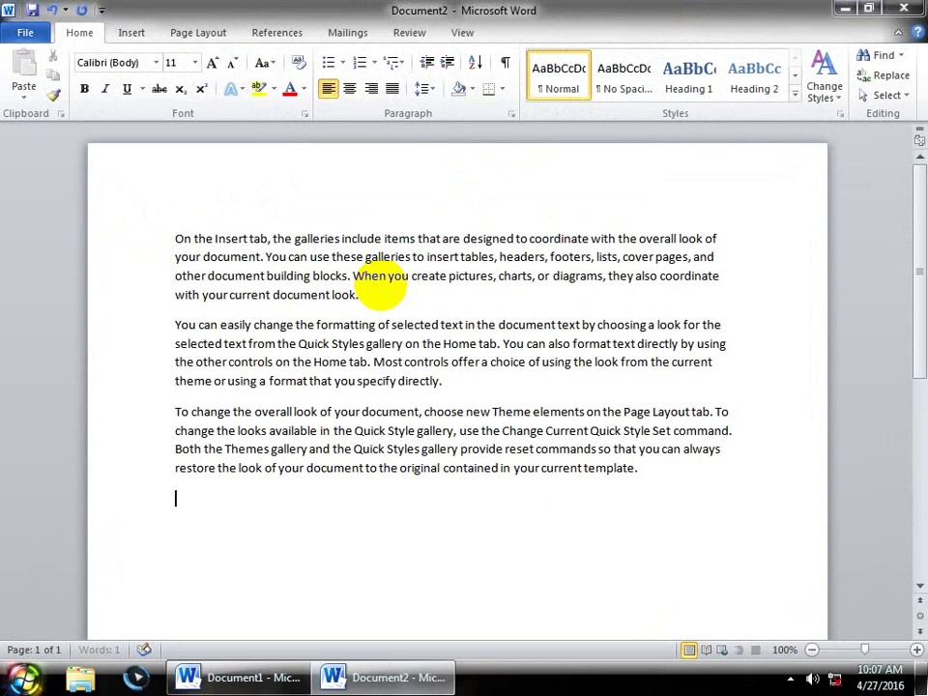
Step: Save all three sample paragraphs to the AutoText gallery as a building block named wellcome, keeping the General category and Normal template
drag(690, 496, 93, 222)
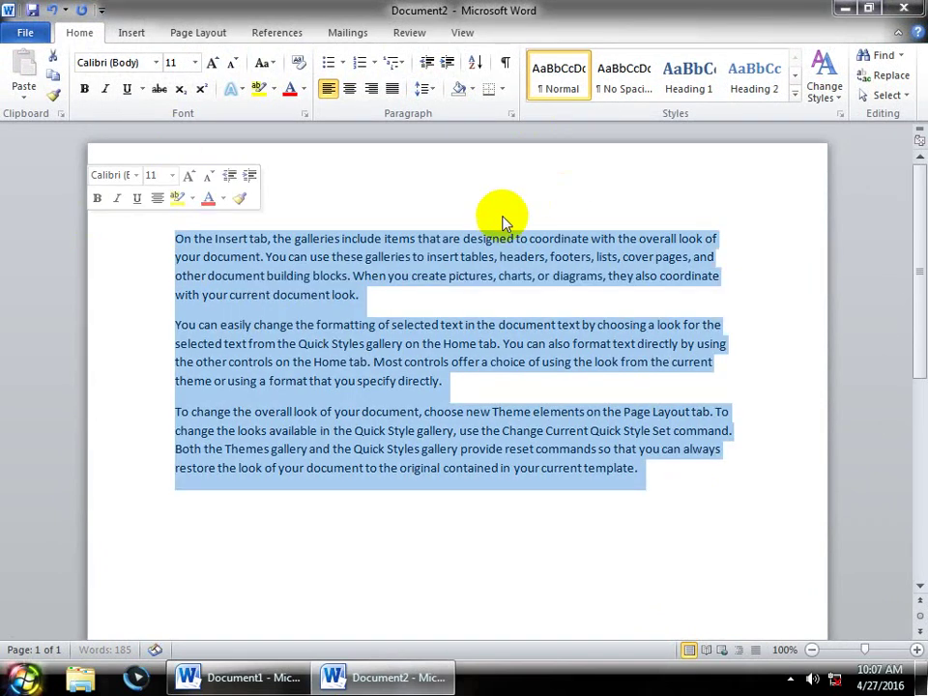
click(130, 32)
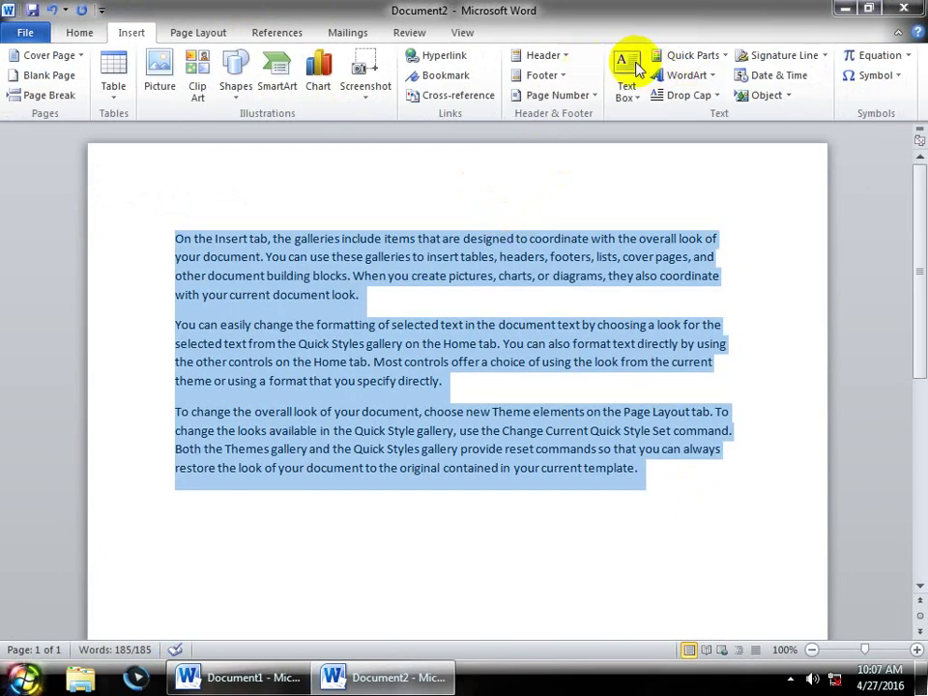
click(720, 56)
mouse_move(712, 85)
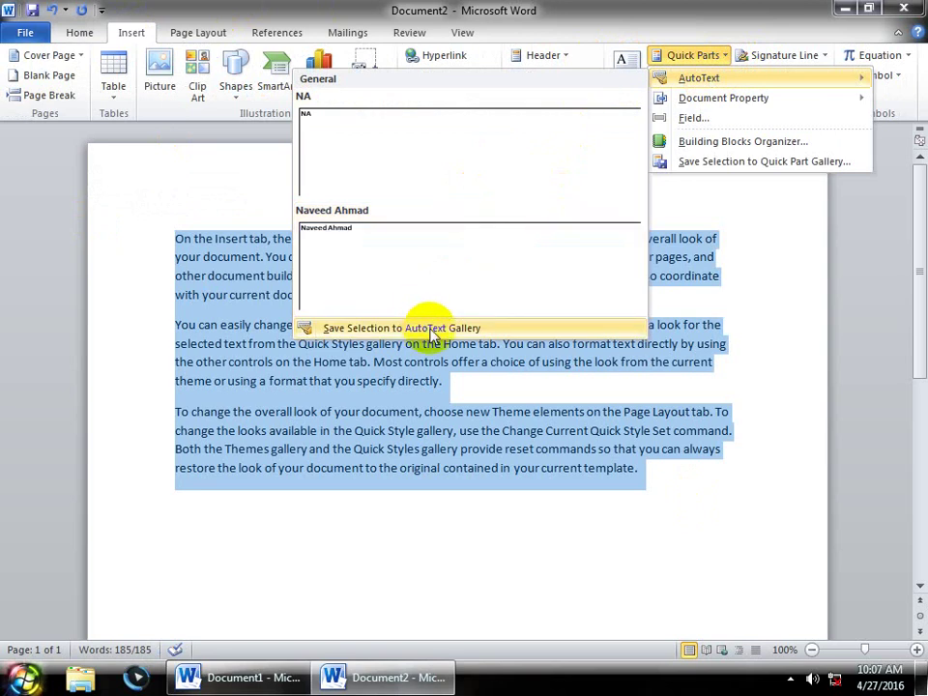
click(519, 332)
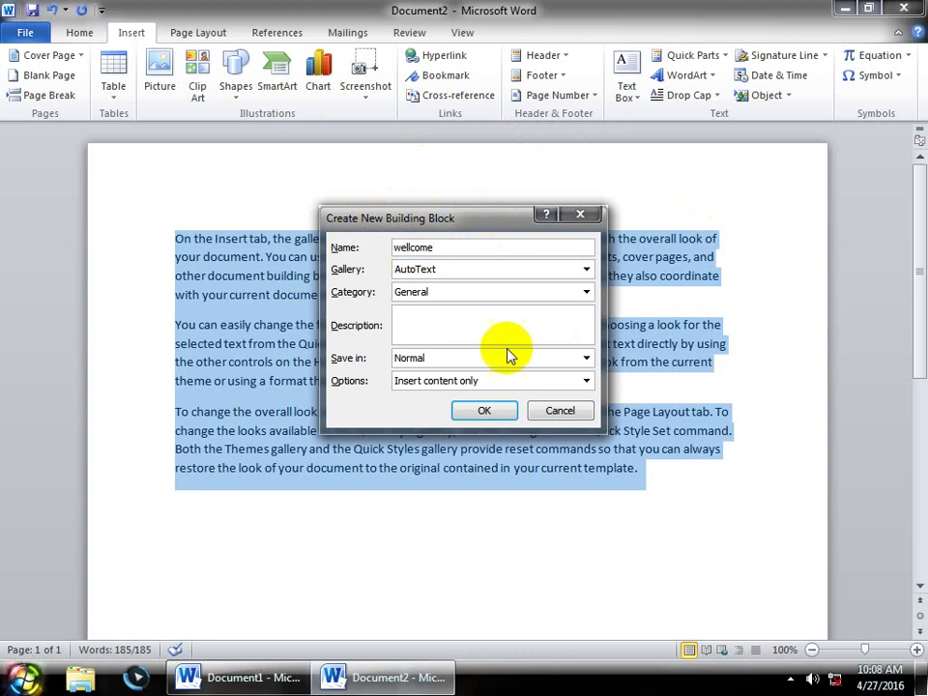
click(484, 410)
Step: Insert the wellcome AutoText block three times below the sample text by entering "well" and accepting the AutoText suggestion
click(708, 512)
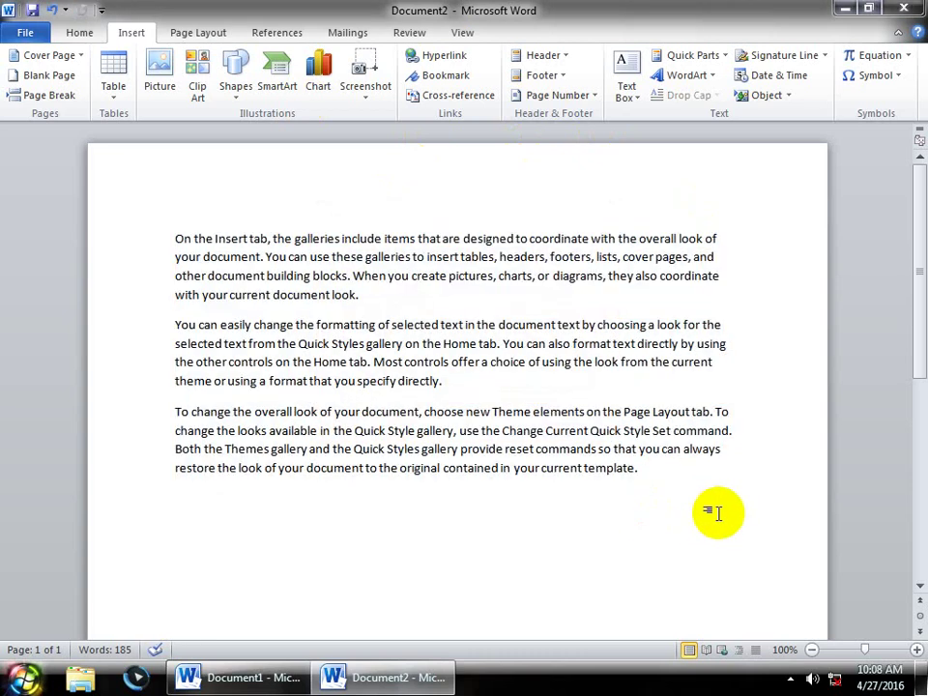
text(well)
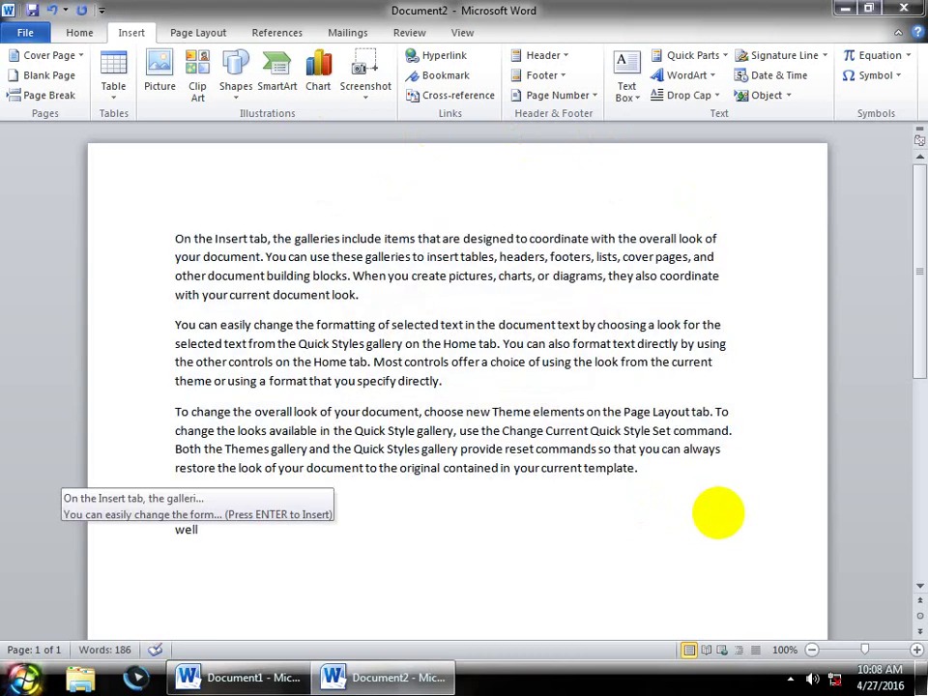
key(Return)
text(well)
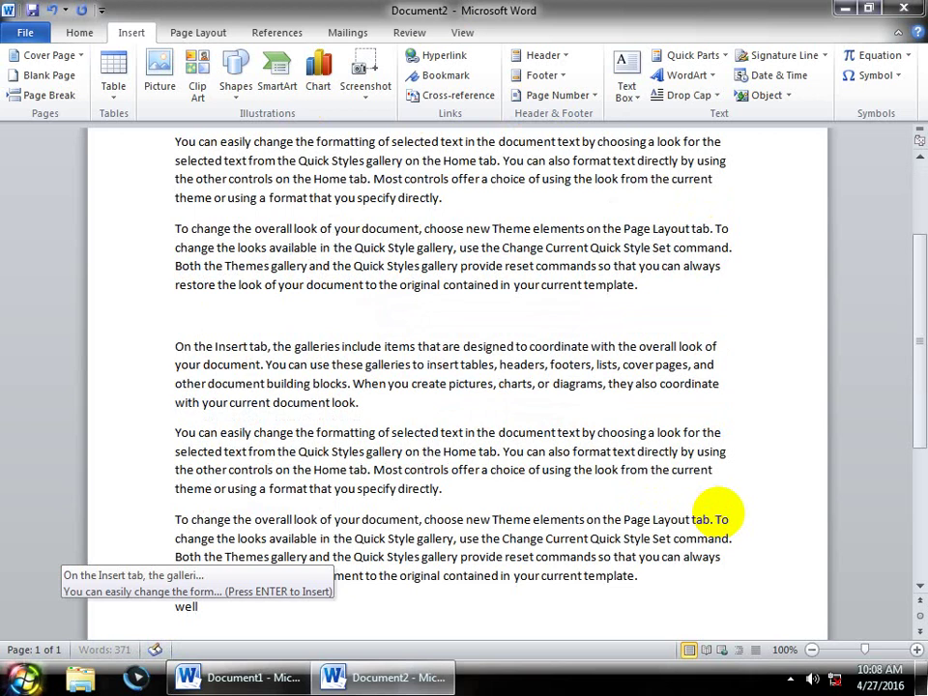
key(Return)
text(We;)
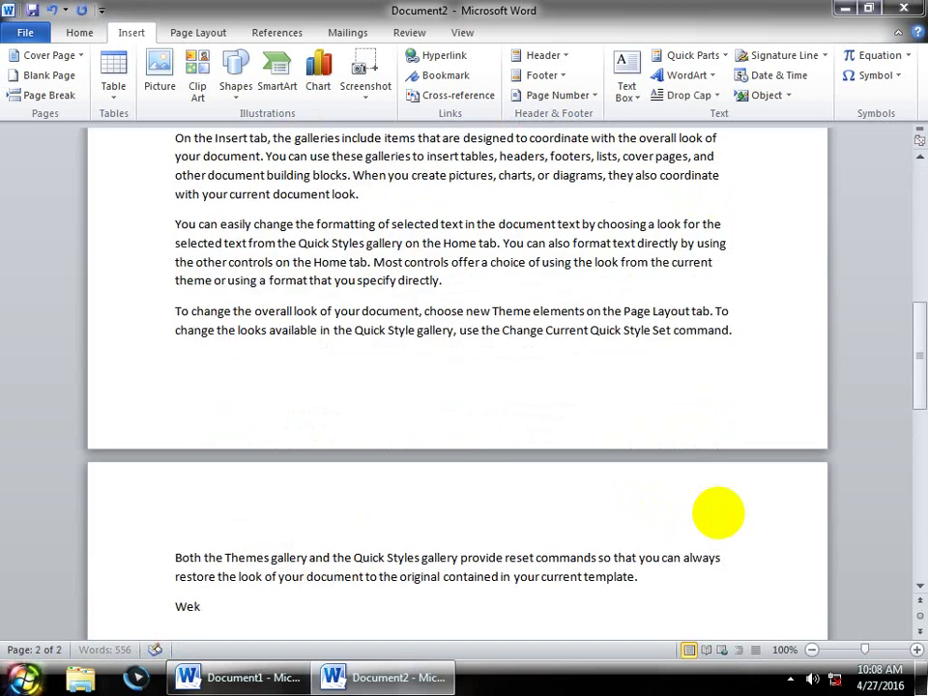
text(ll)
key(Return)
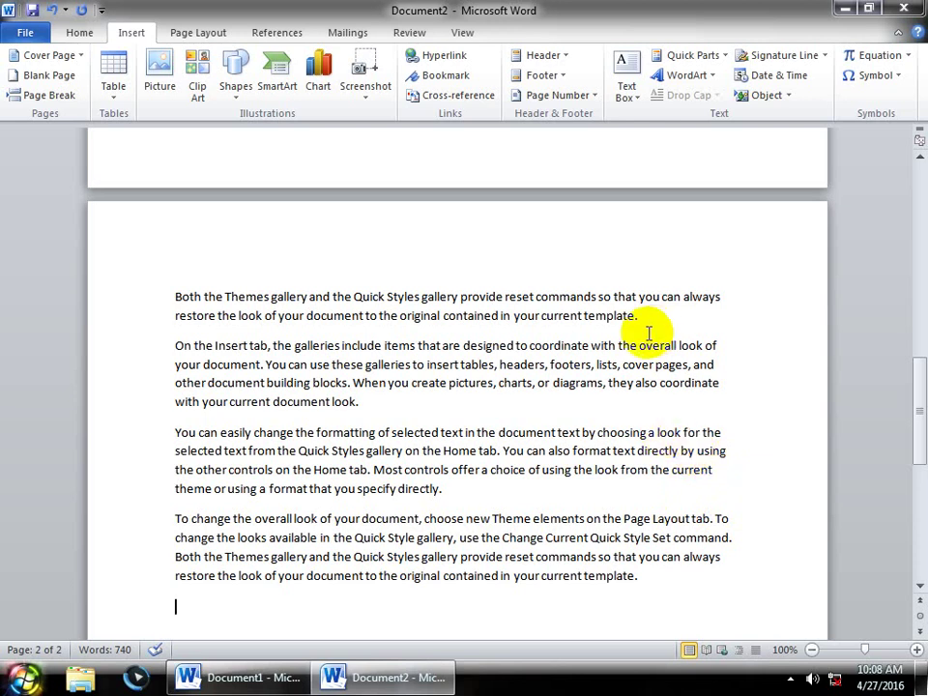
click(717, 60)
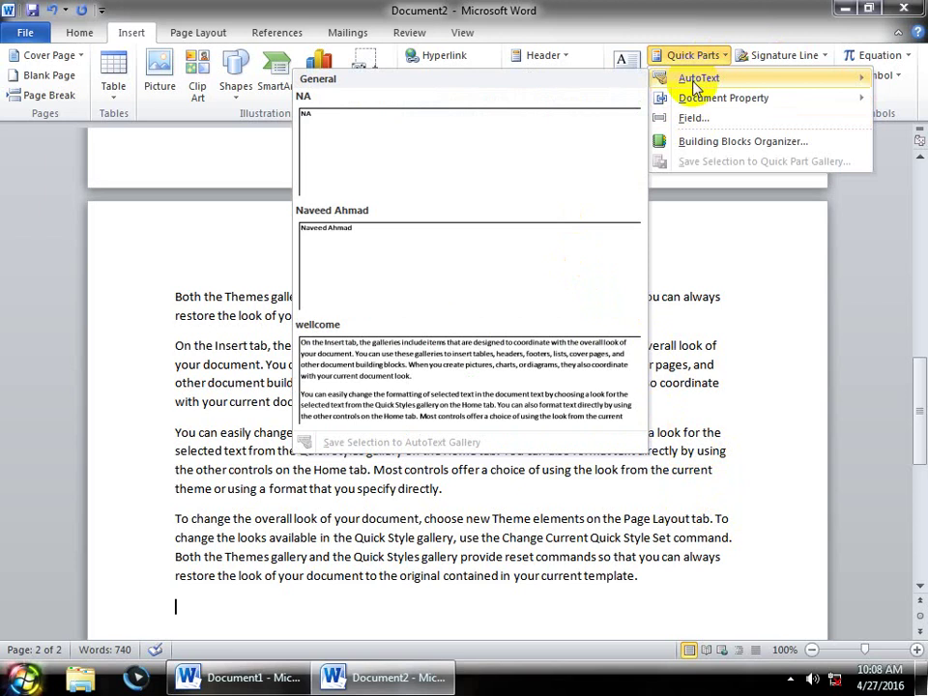
right_click(450, 346)
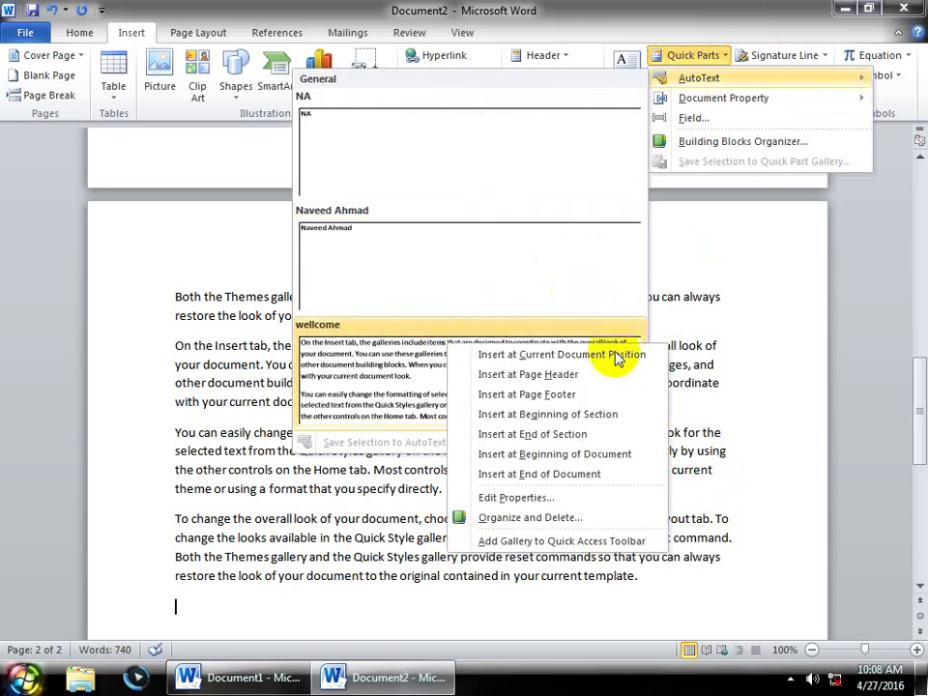
click(541, 517)
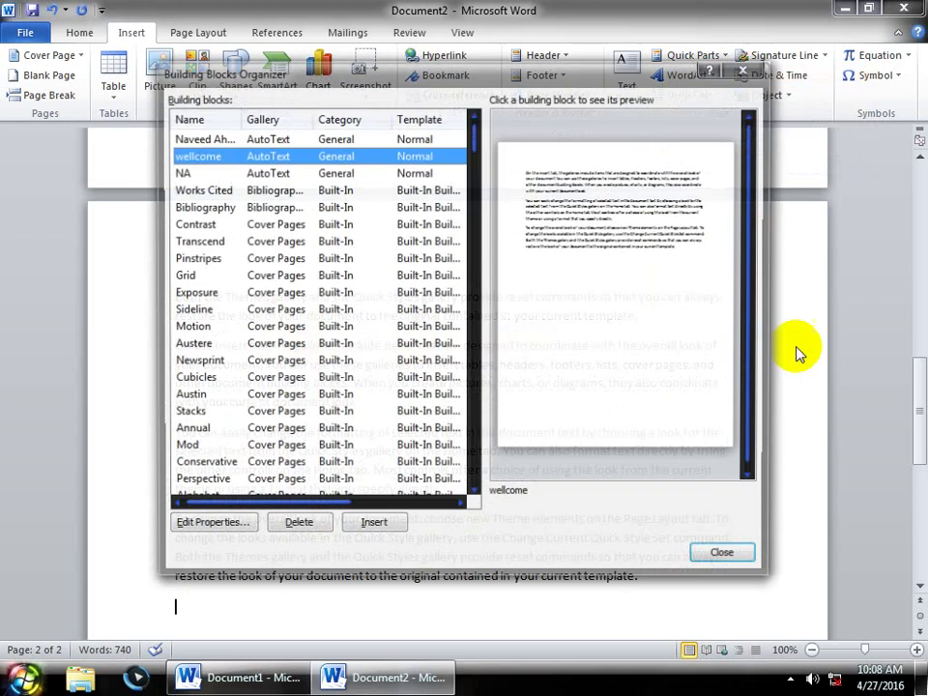
click(300, 526)
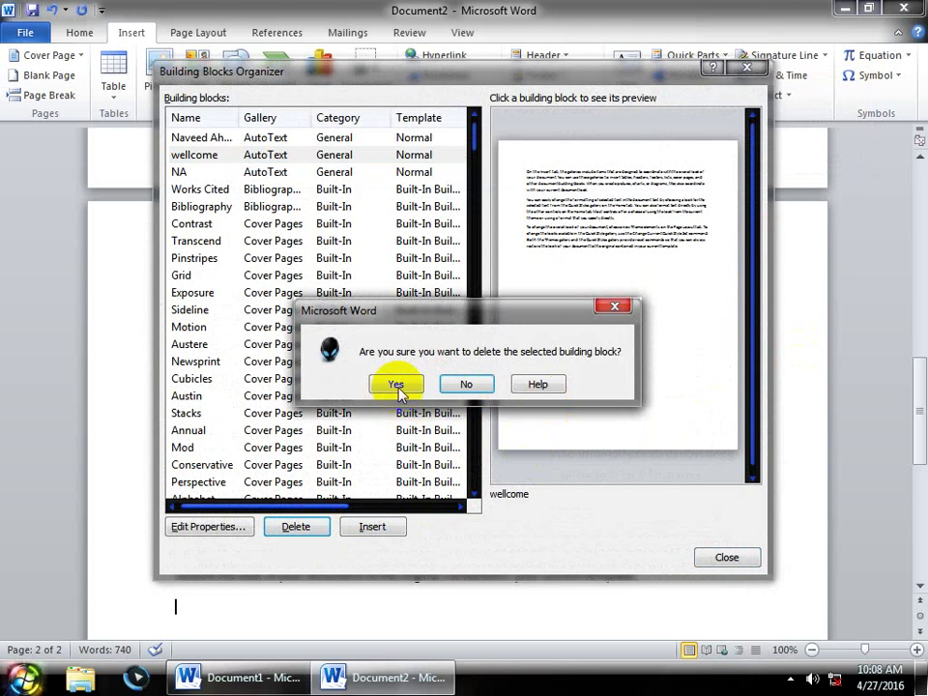
click(729, 555)
click(466, 384)
click(726, 553)
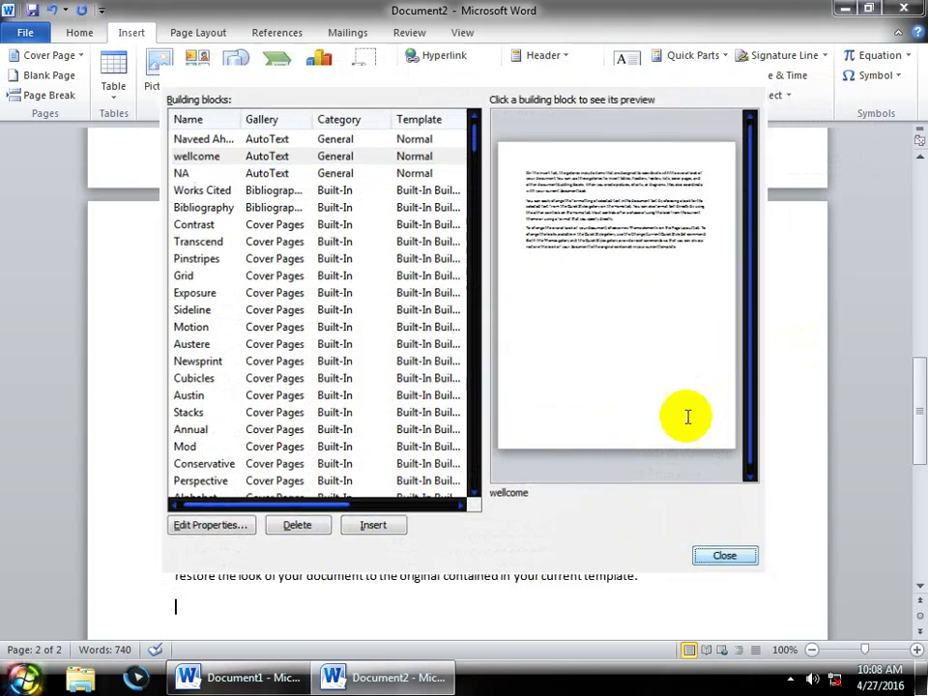
Step: Preview the saved entries in the Building Blocks Organizer, delete the wellcome AutoText block, and close the organizer
click(686, 56)
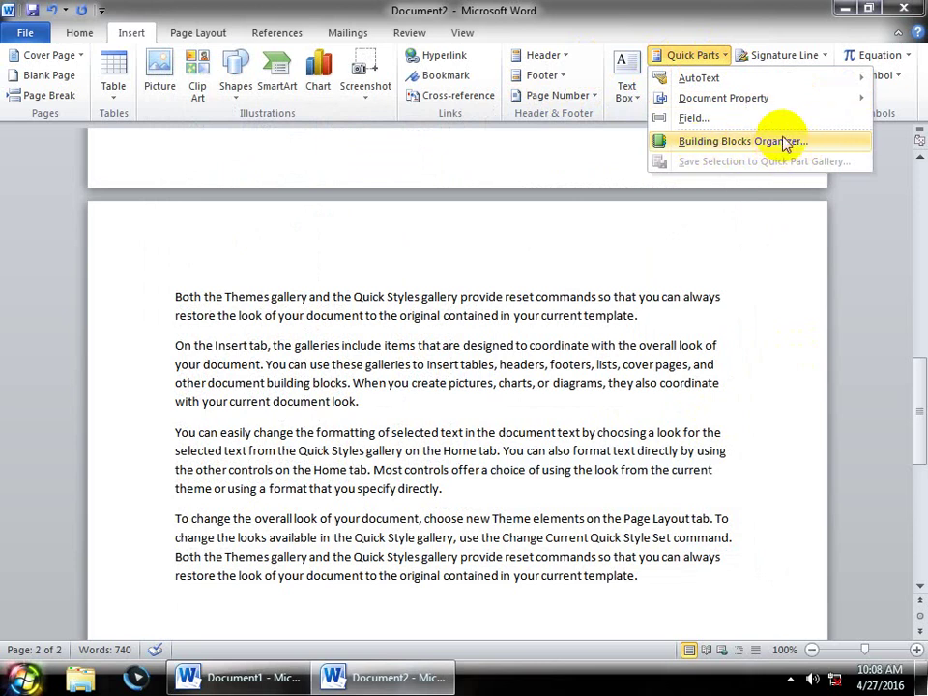
click(752, 145)
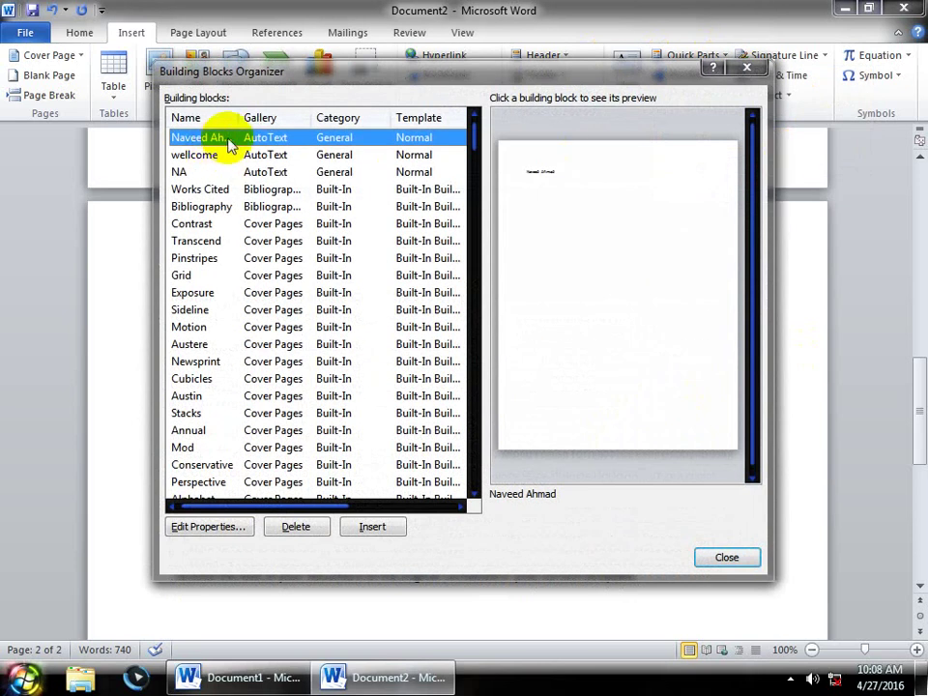
click(207, 154)
click(191, 171)
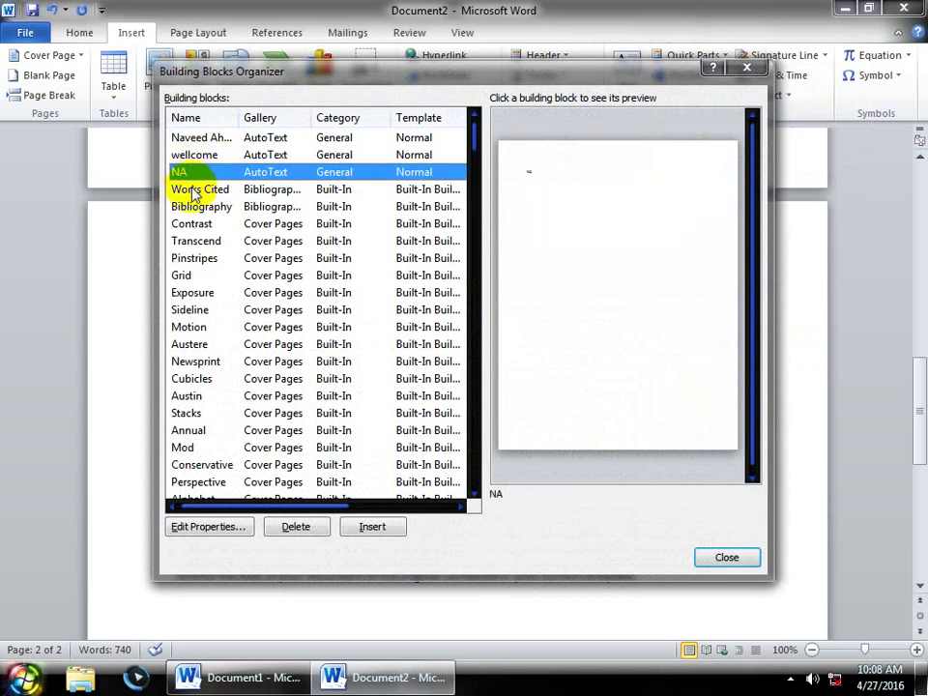
click(193, 190)
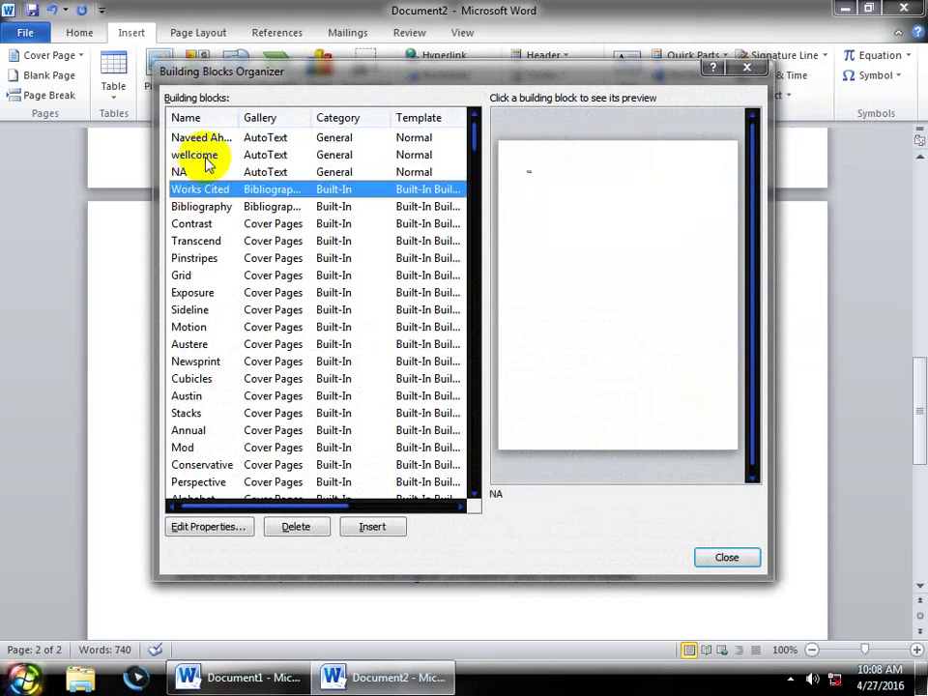
click(207, 156)
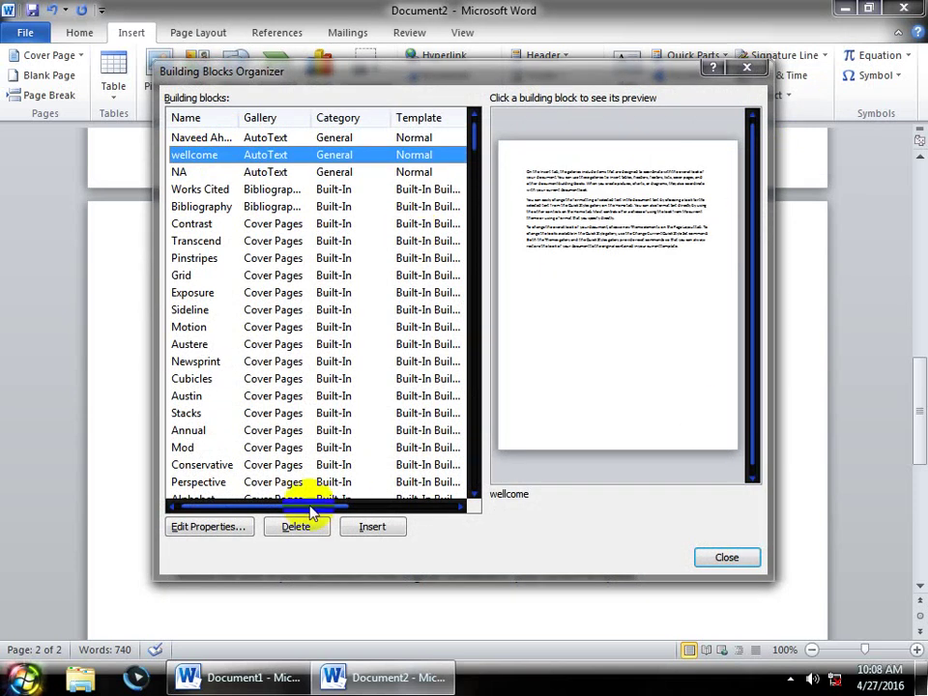
click(290, 530)
click(393, 383)
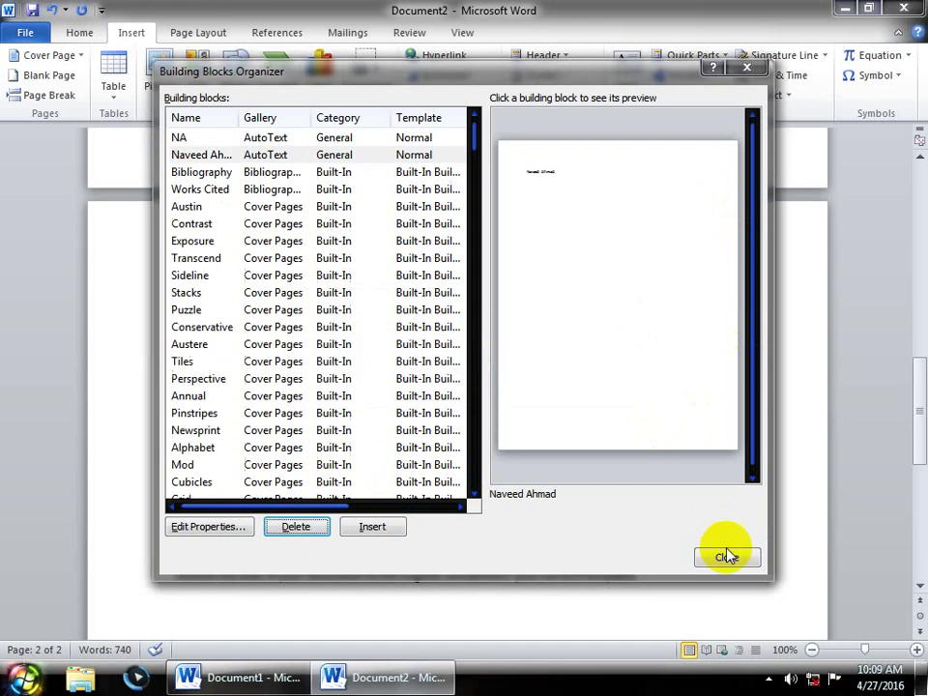
click(727, 557)
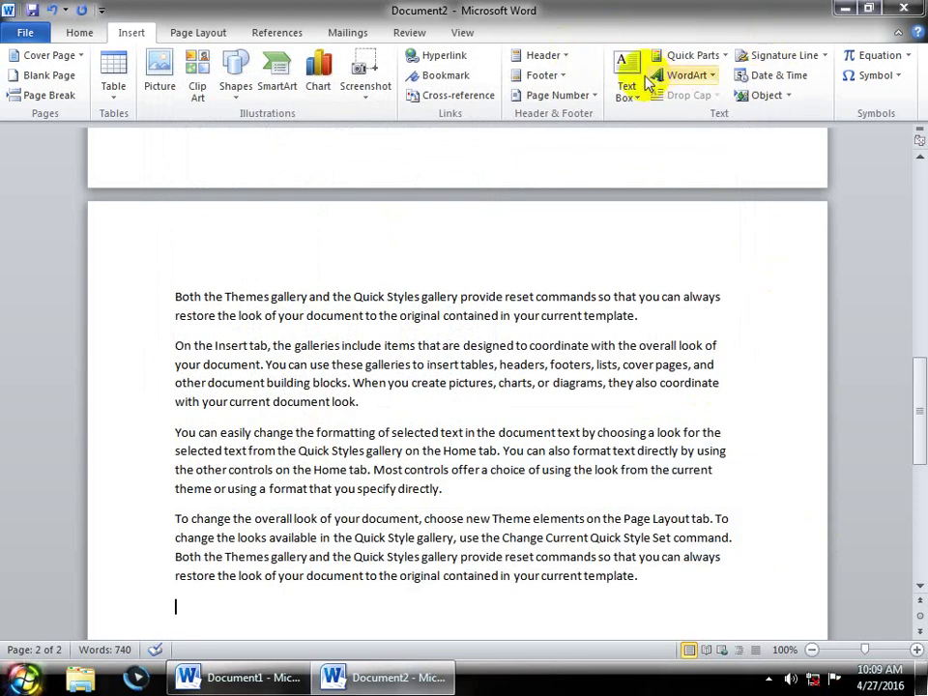
Step: Look over the AutoText and Document Property options in Quick Parts, and examine the document's information page
click(689, 55)
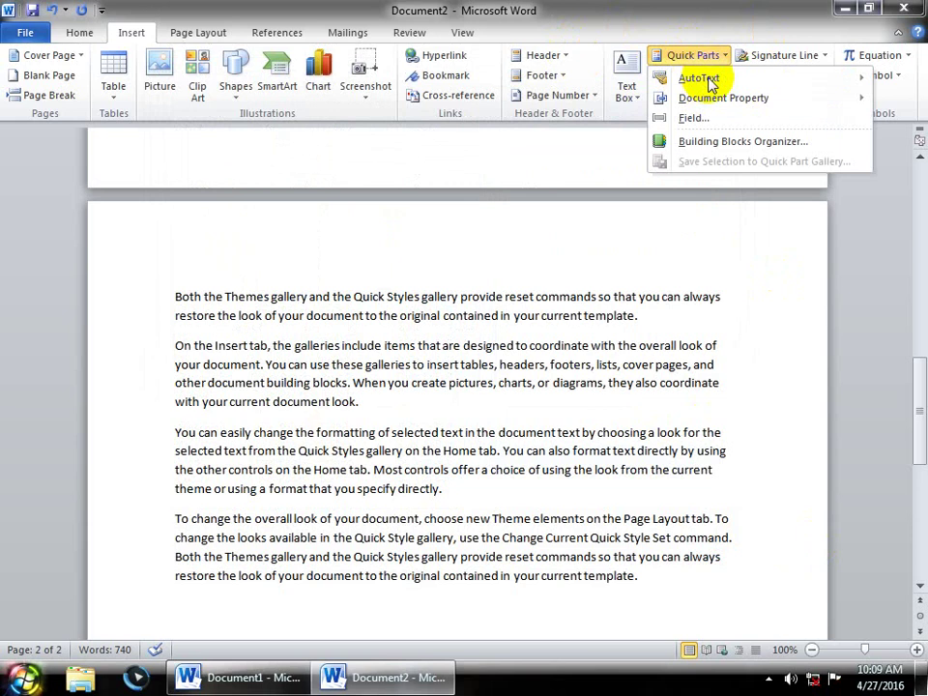
mouse_move(703, 82)
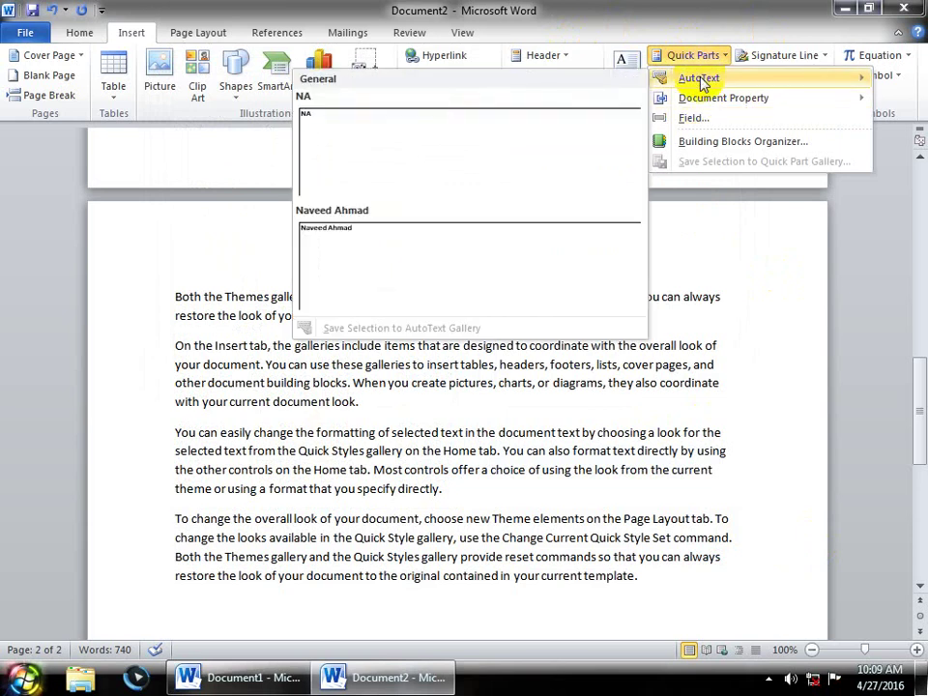
mouse_move(711, 109)
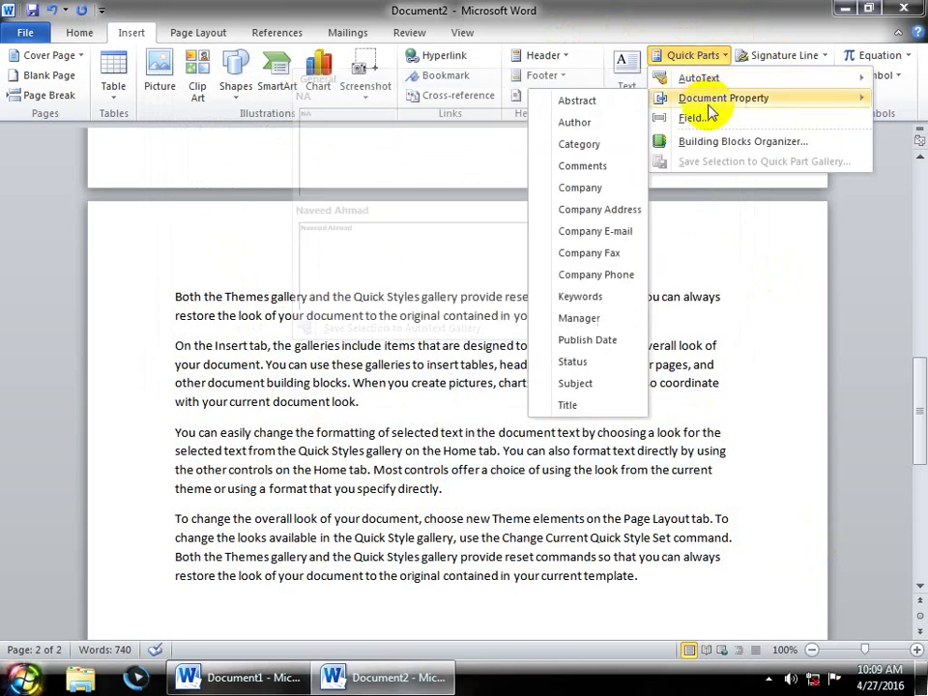
click(28, 29)
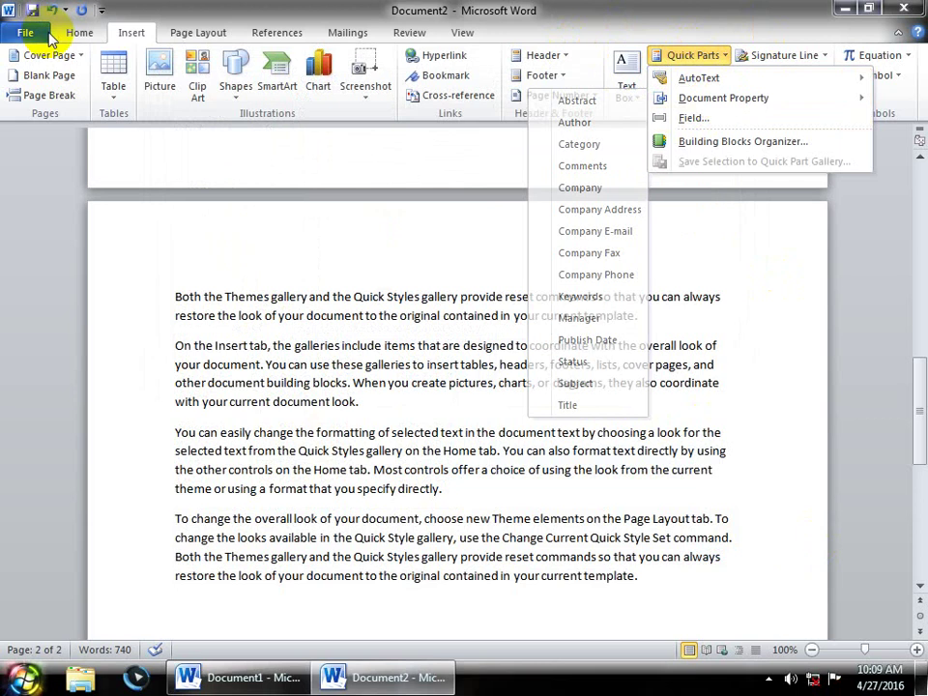
click(25, 31)
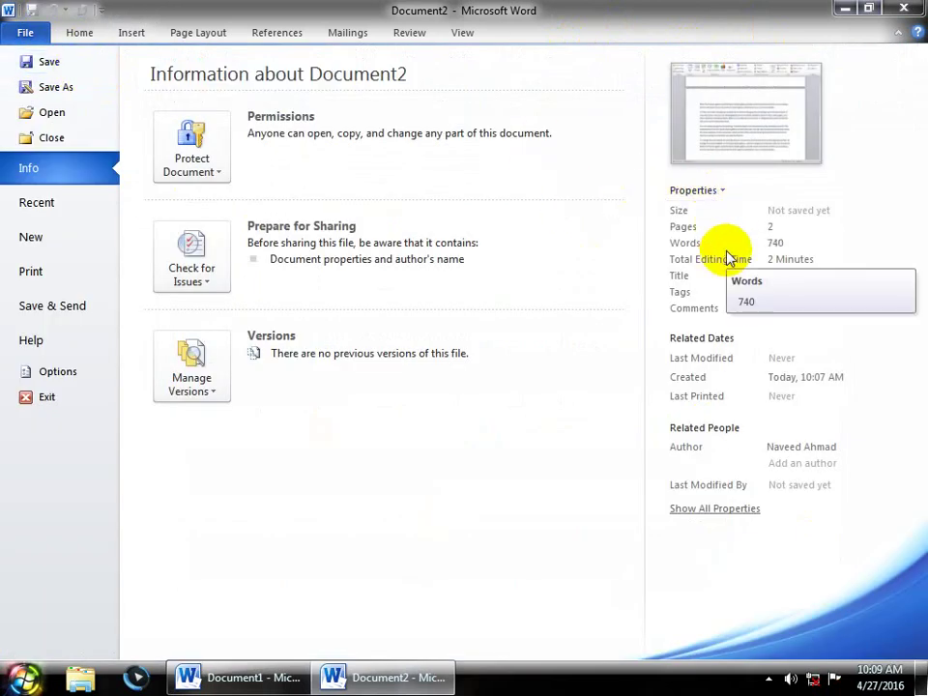
key(Escape)
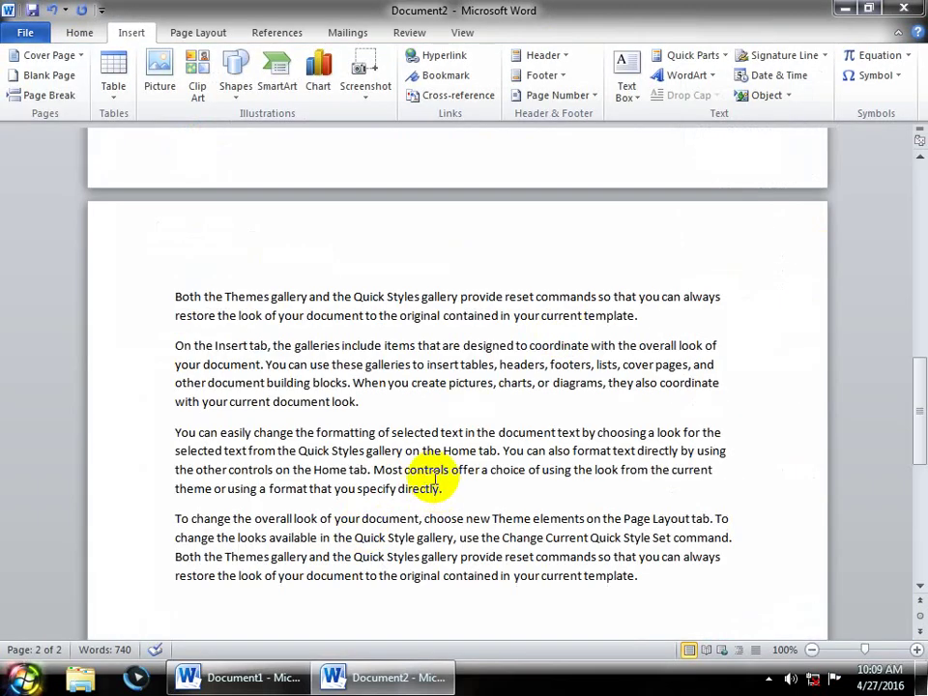
Step: Insert the Author document property on the empty line below the last paragraph
scroll(477, 303, down, 1)
click(688, 55)
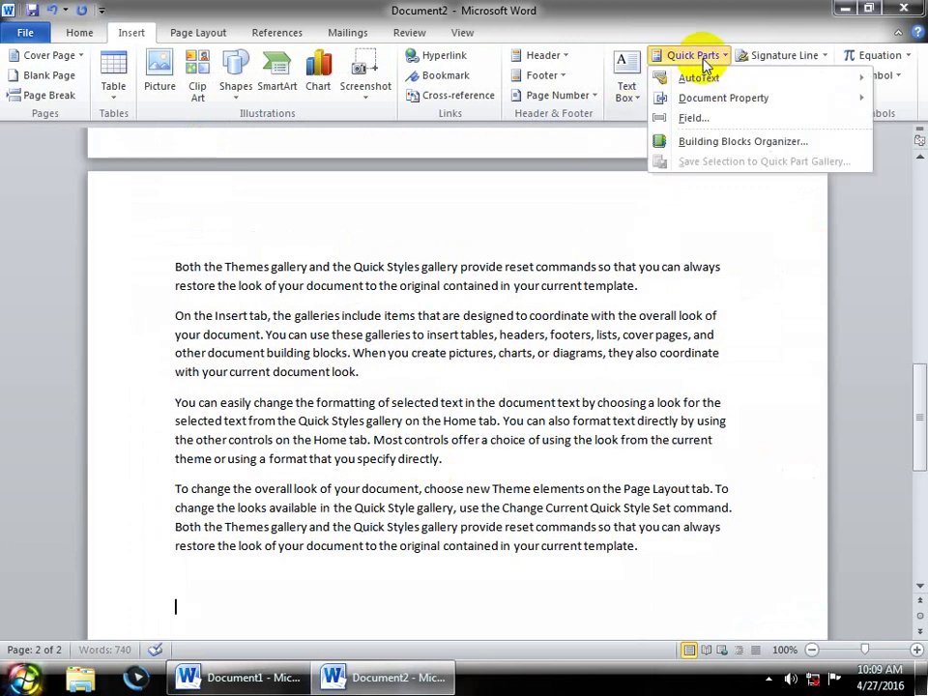
mouse_move(706, 103)
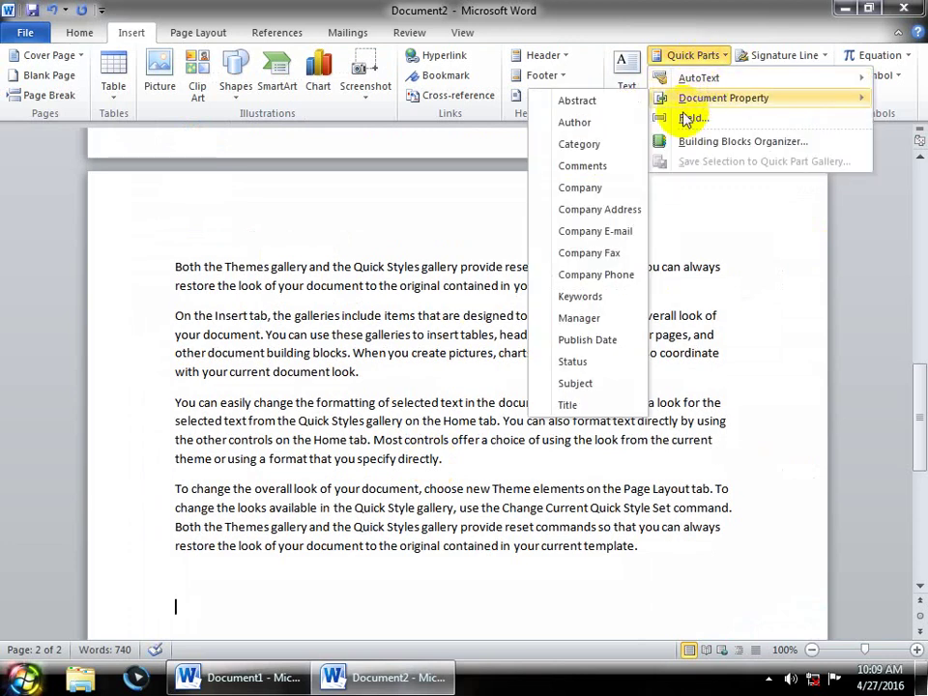
click(592, 124)
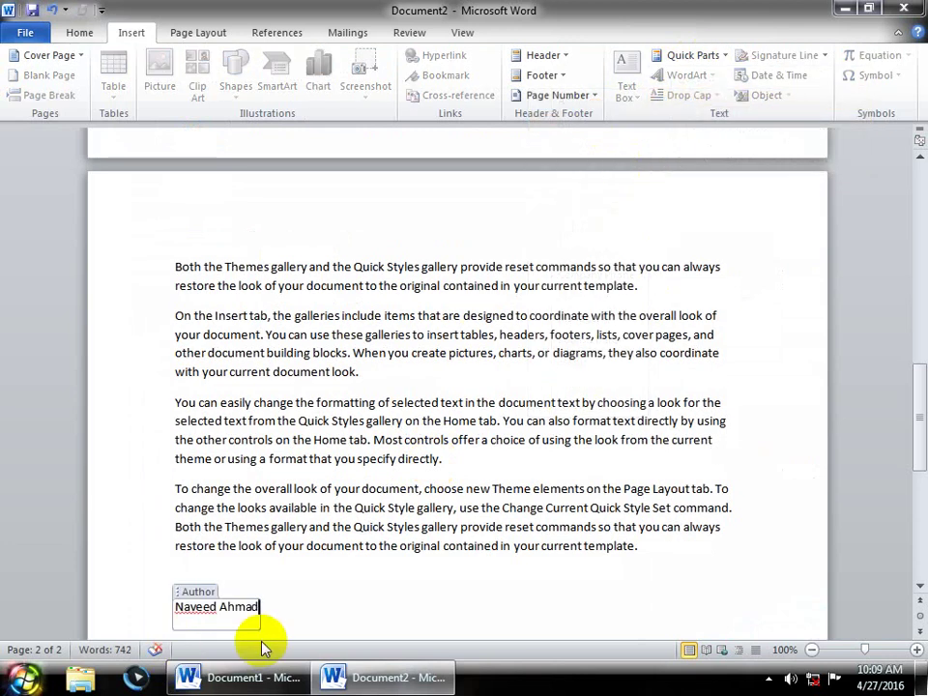
click(301, 606)
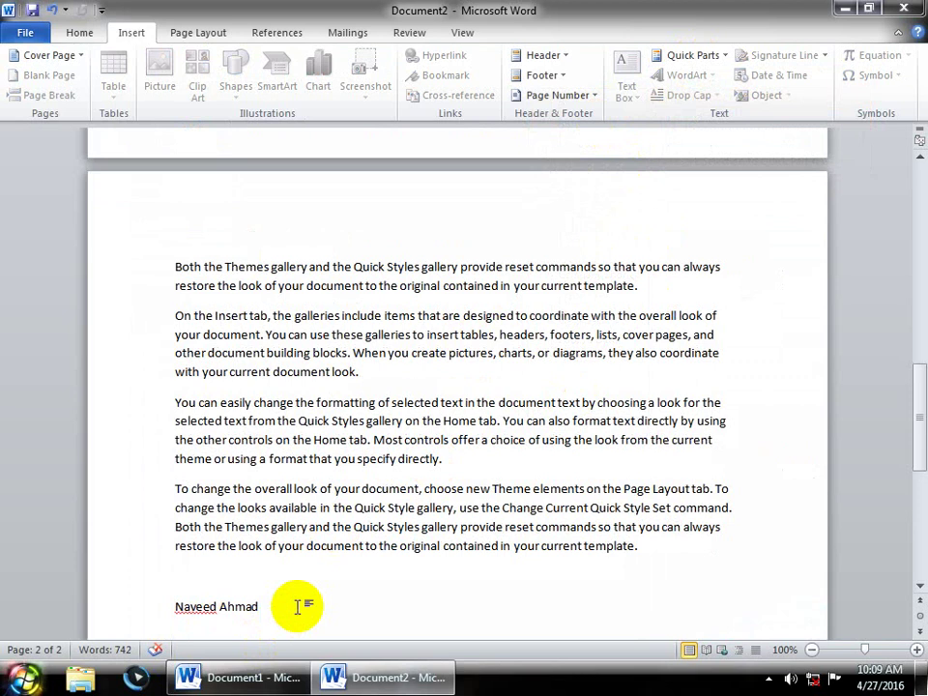
Step: Check the author entry among the document's properties and return to the document
click(22, 28)
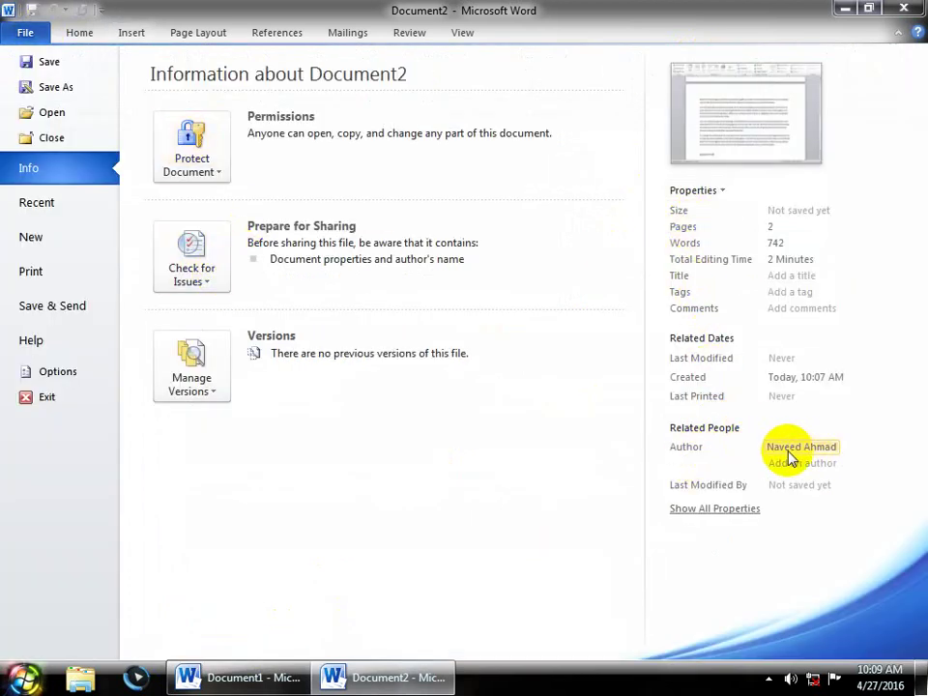
mouse_move(788, 456)
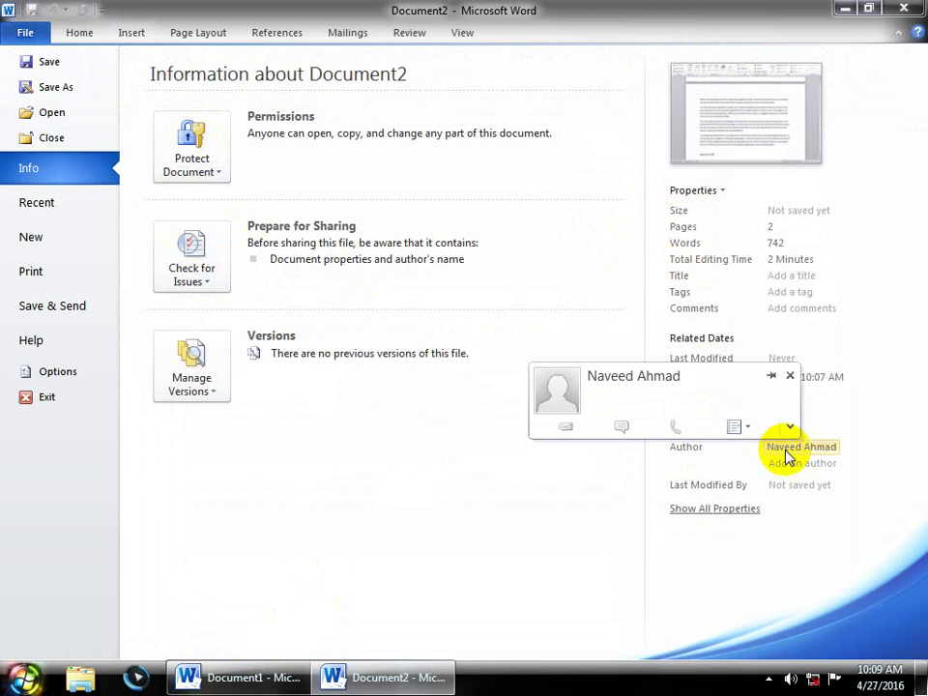
key(Escape)
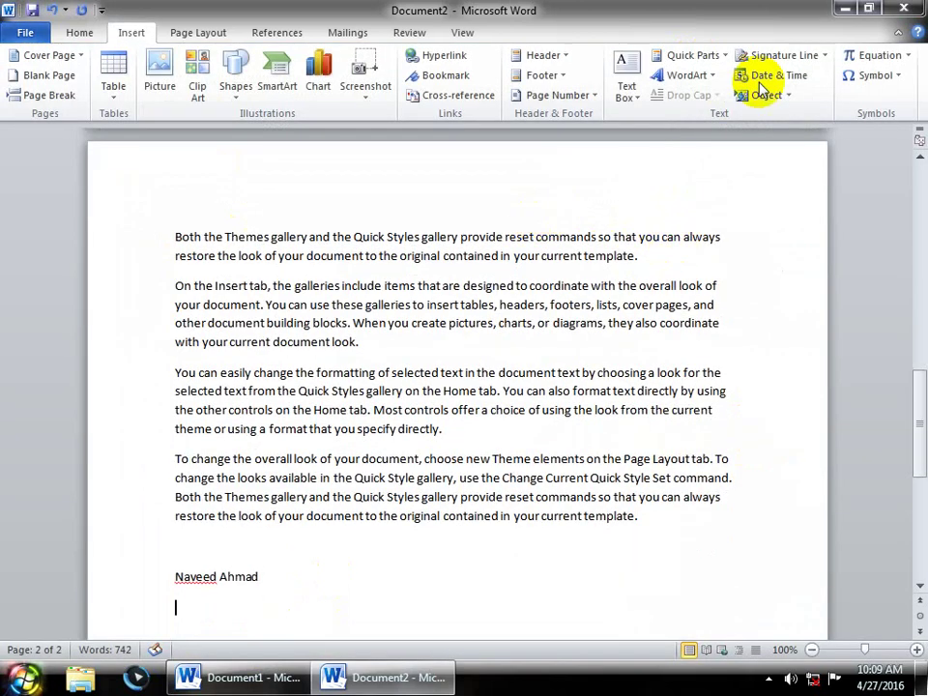
Step: Insert the Company document property below the author, fill it with Epistemics, and start a new line after it
click(714, 56)
mouse_move(684, 101)
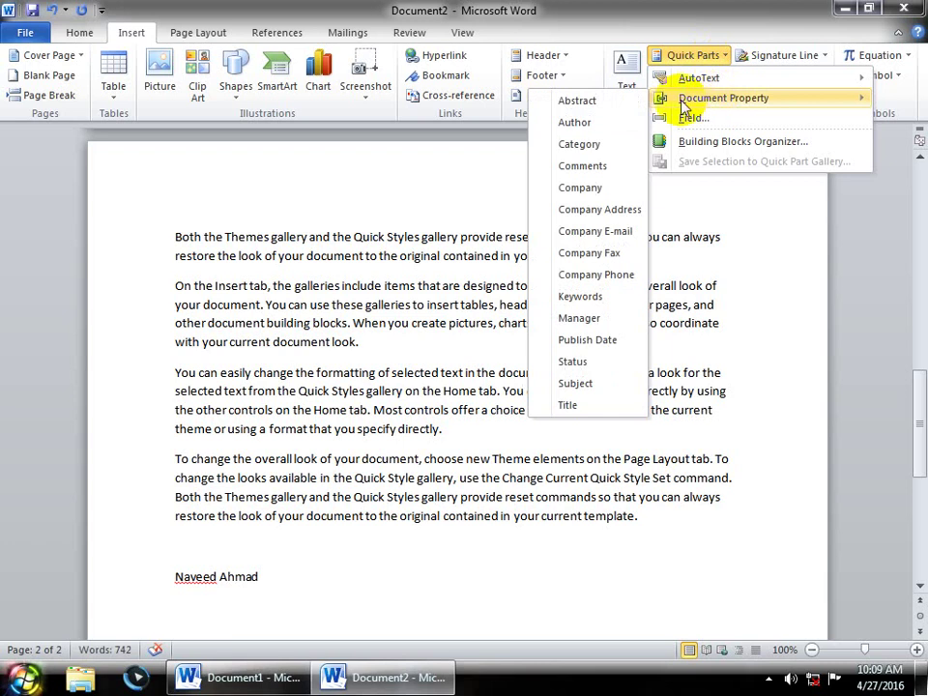
click(583, 190)
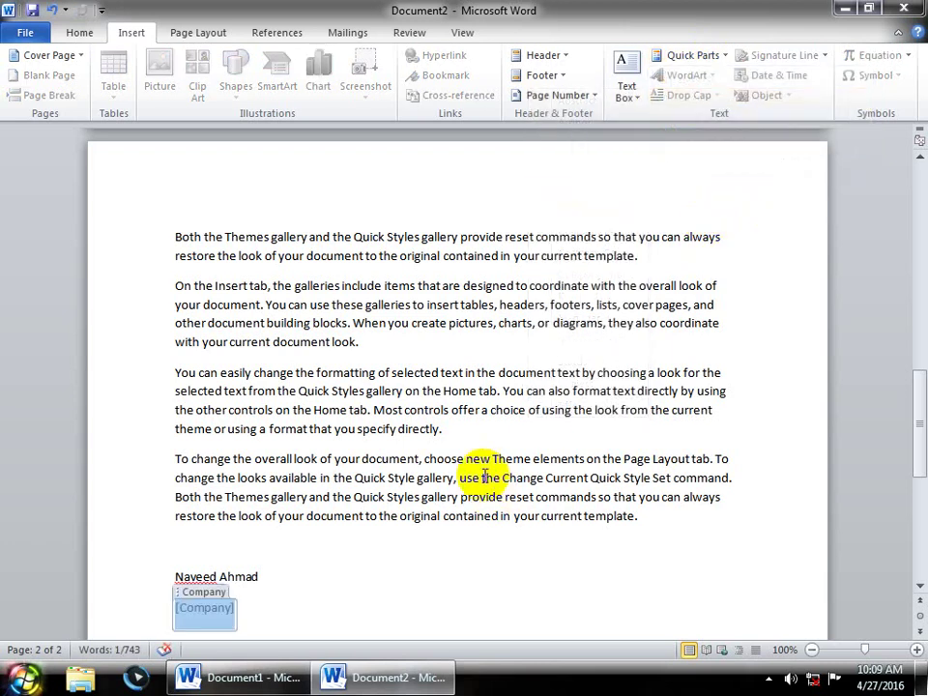
text(epistemics)
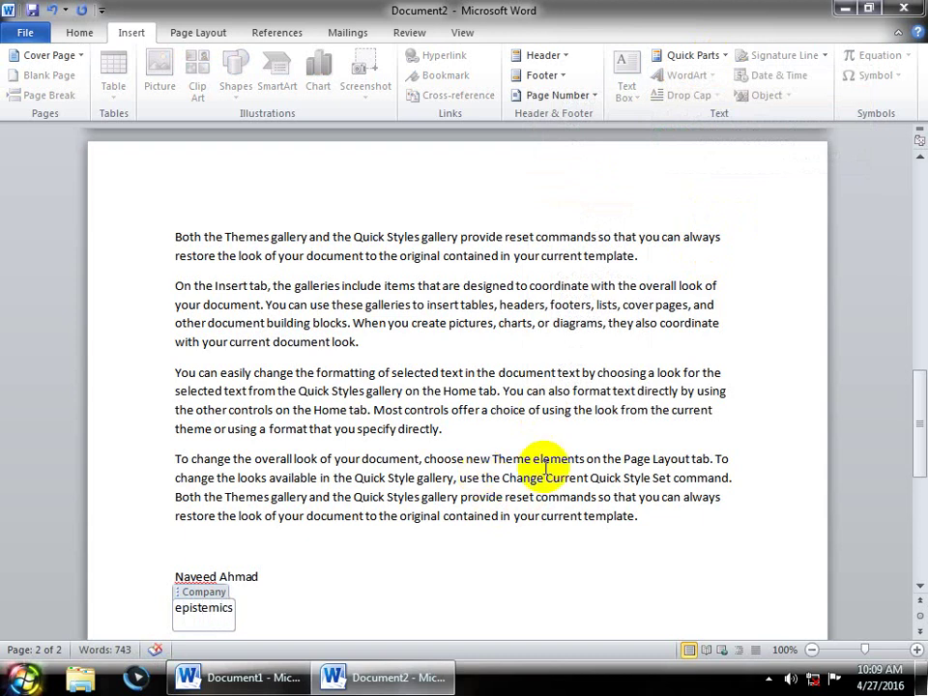
click(290, 615)
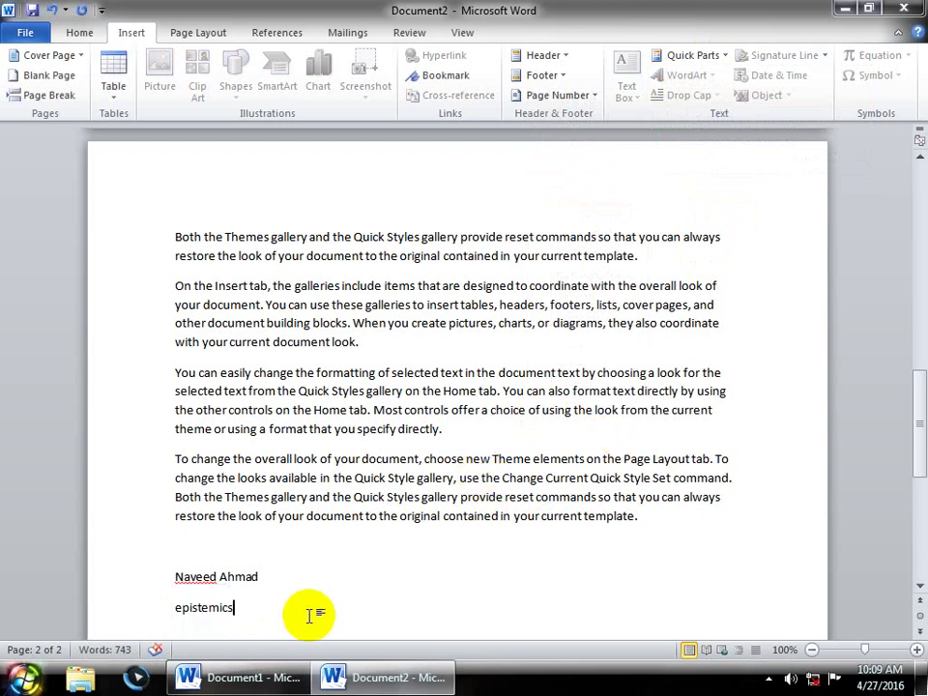
key(Return)
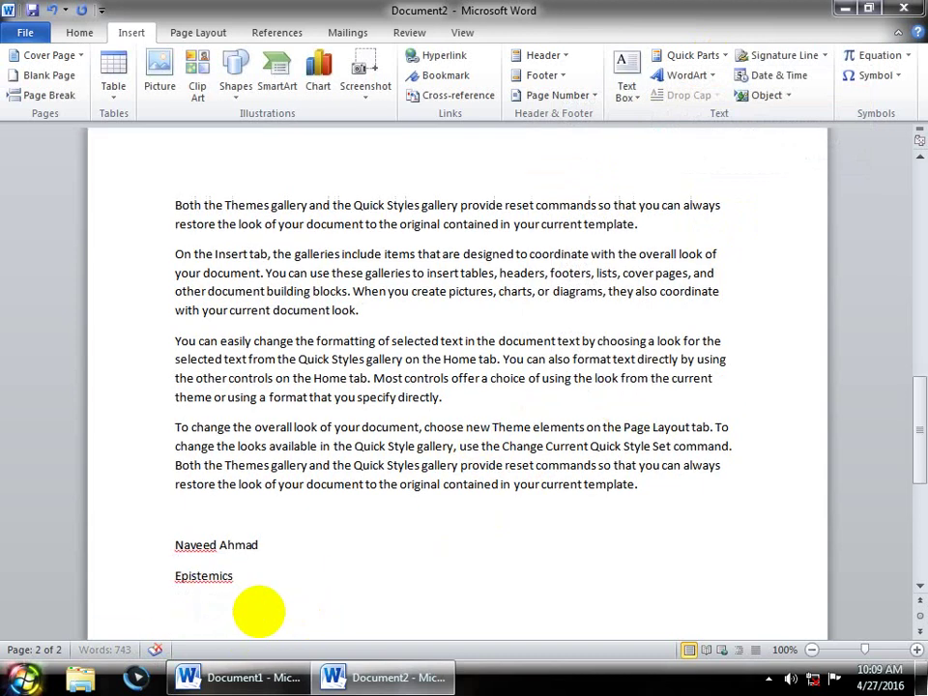
Step: Insert the Manager document property below the company and fill in the manager's name
click(690, 60)
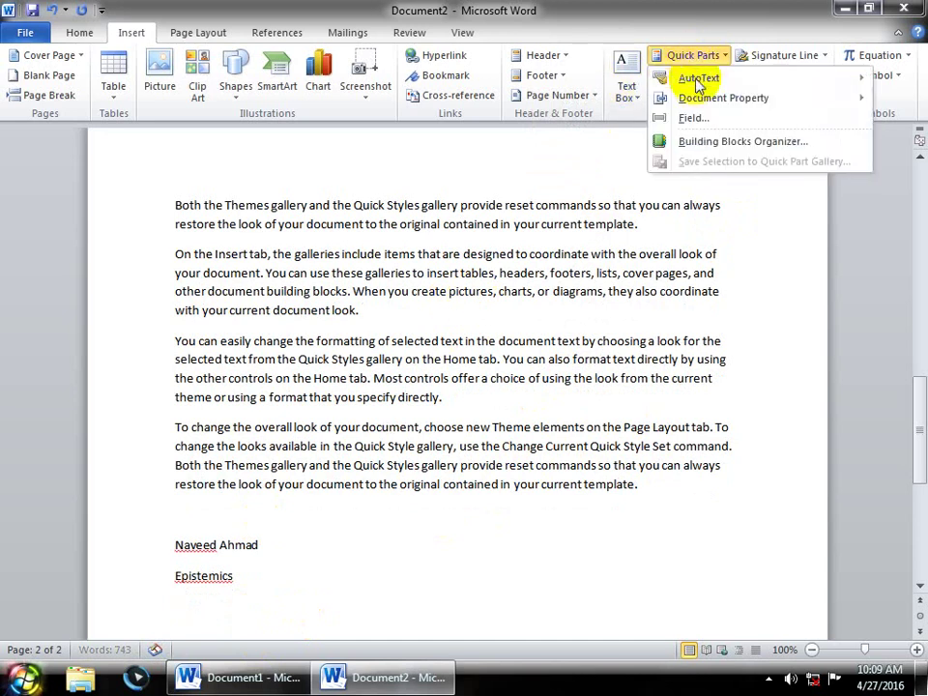
mouse_move(677, 100)
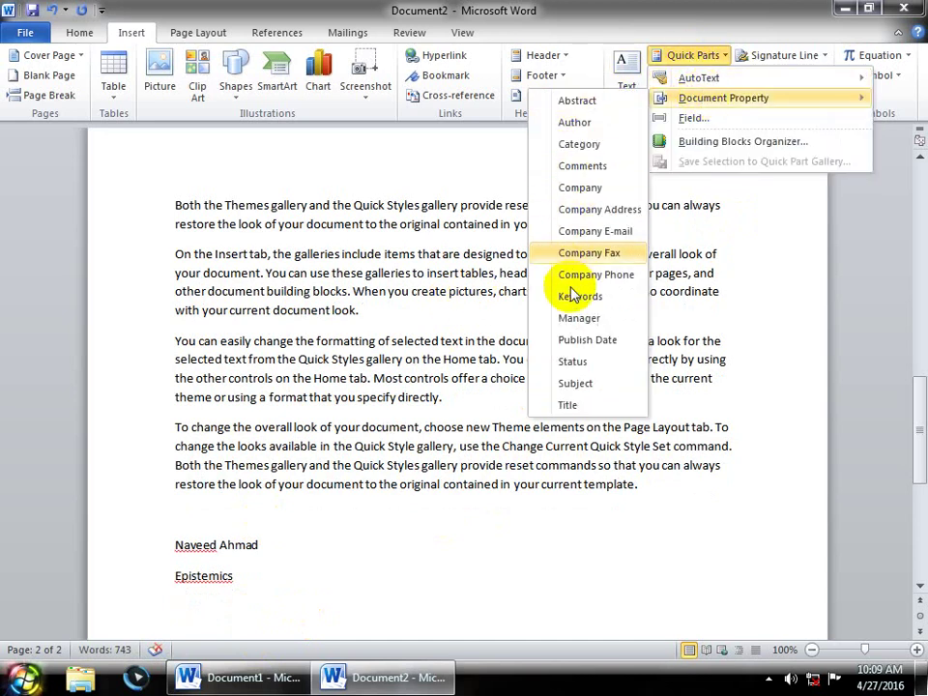
click(590, 322)
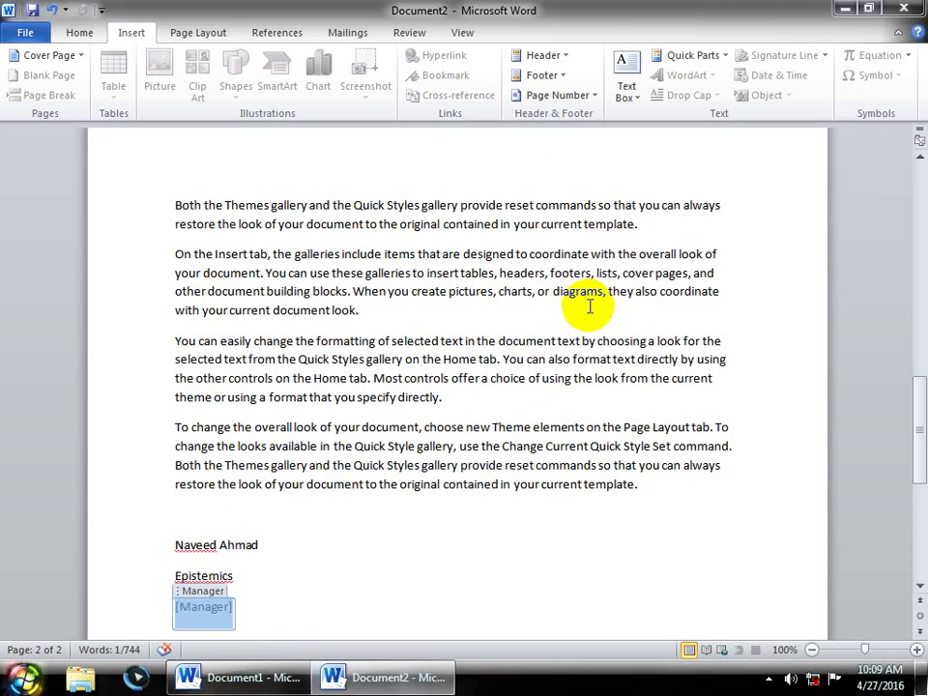
text(asad)
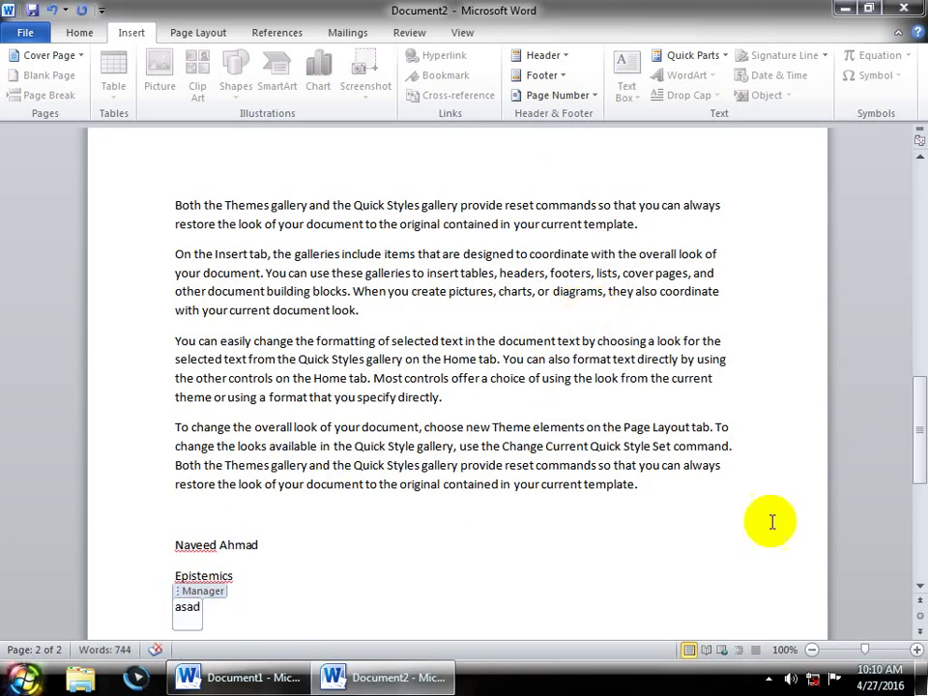
click(251, 595)
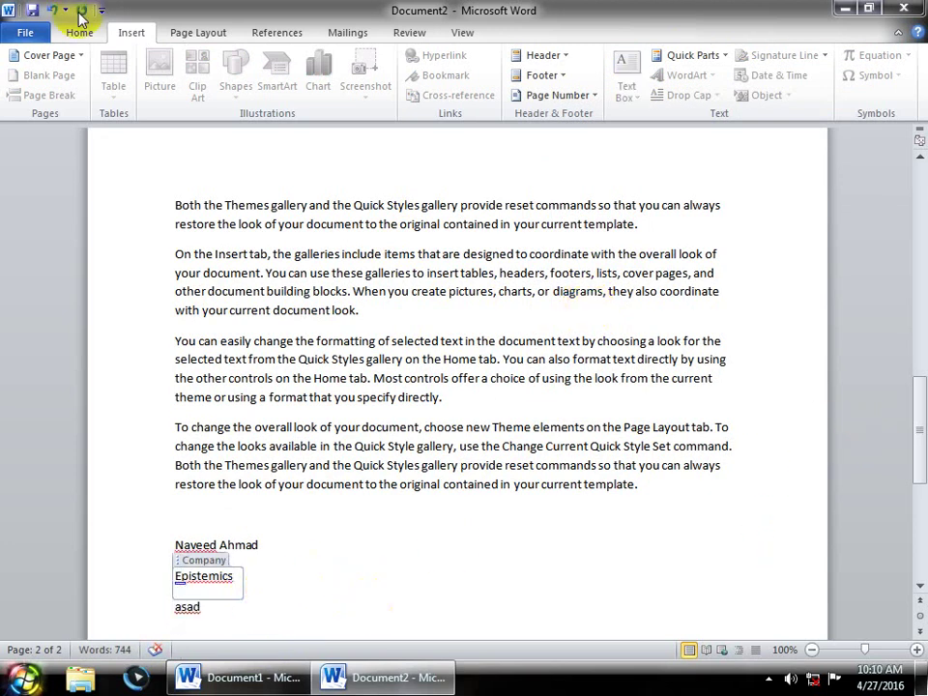
Step: Show all of the document's properties, examine the company and manager entries, and return to the document
click(20, 38)
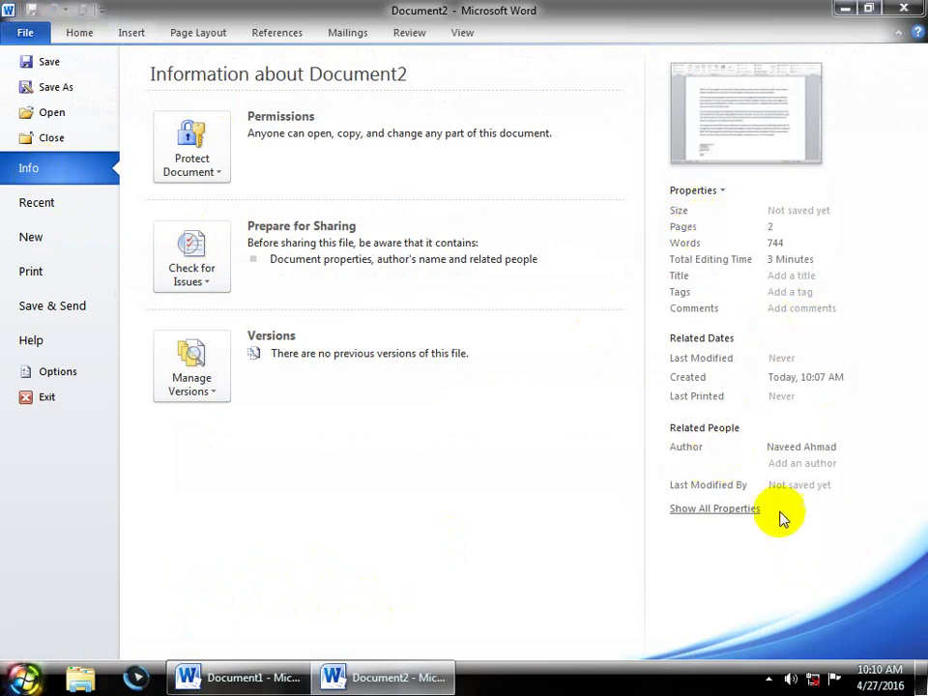
click(740, 511)
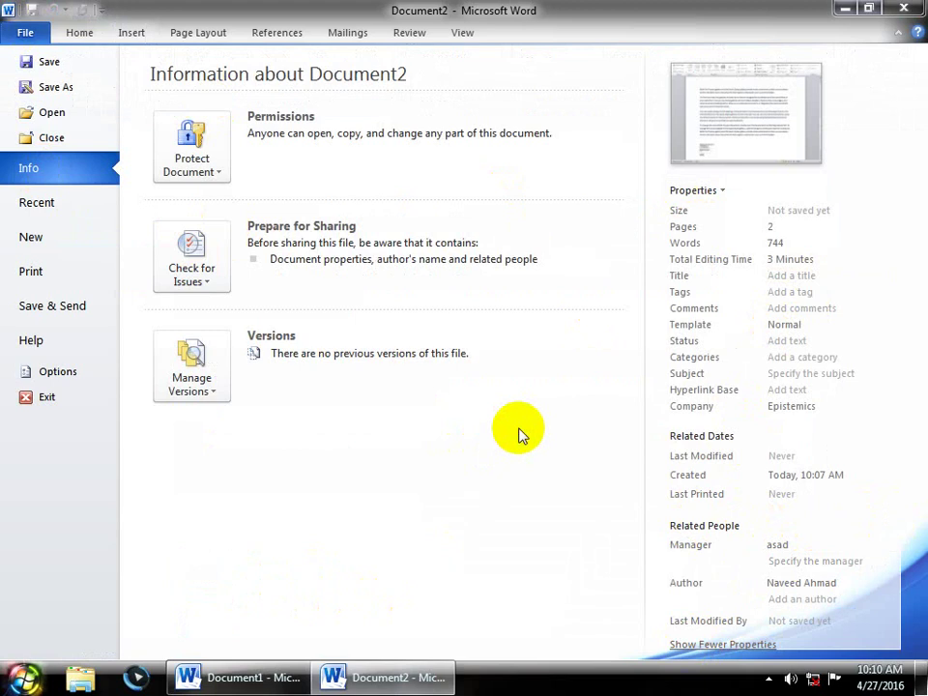
key(Escape)
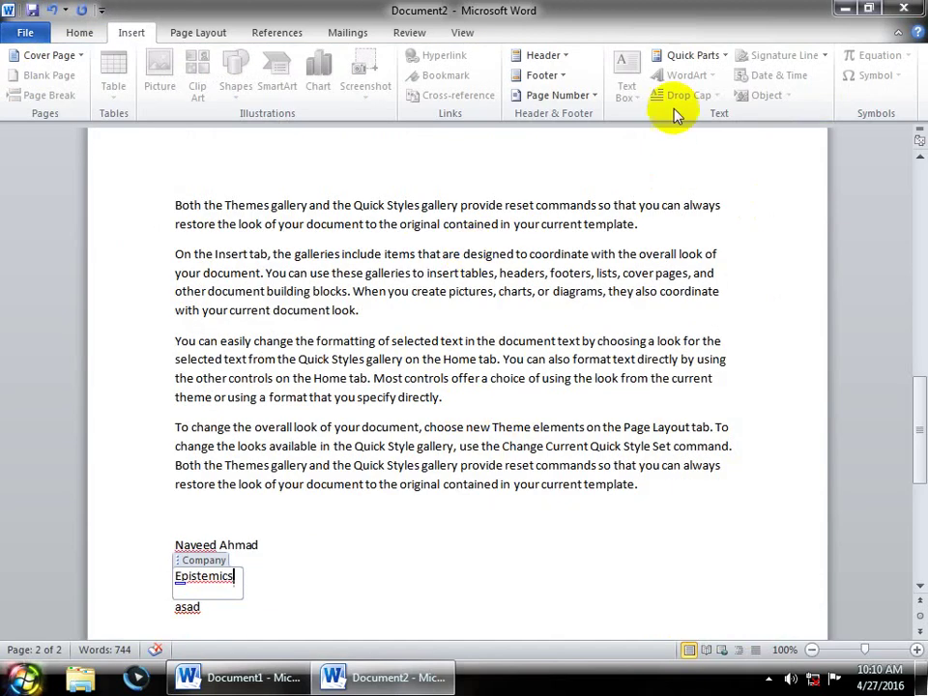
Step: Create a new blank document and insert a Formula field in it that calculates =400+400
click(686, 55)
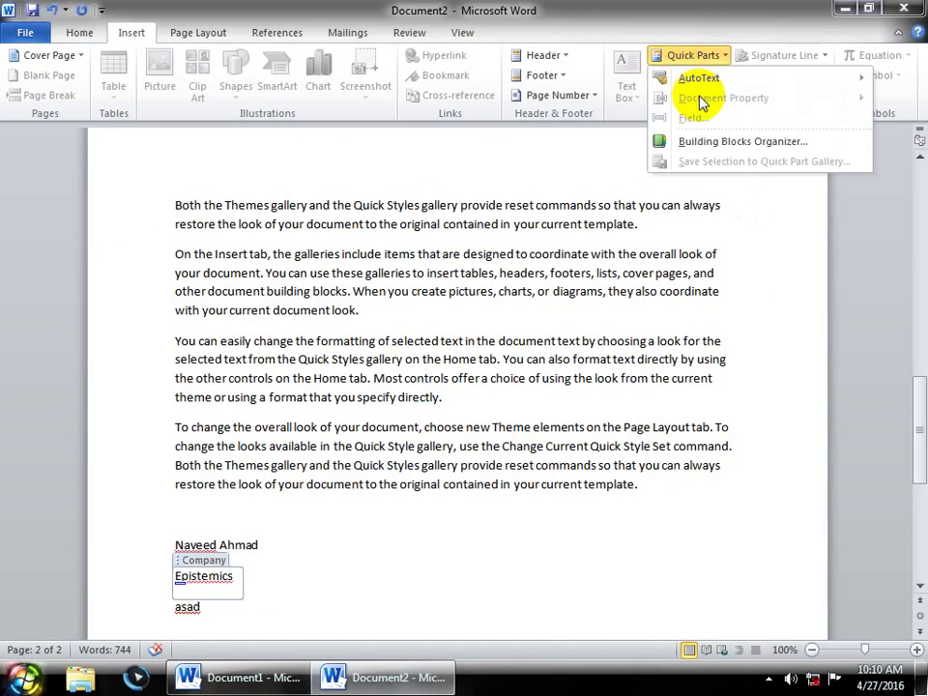
click(547, 253)
key(ctrl+n)
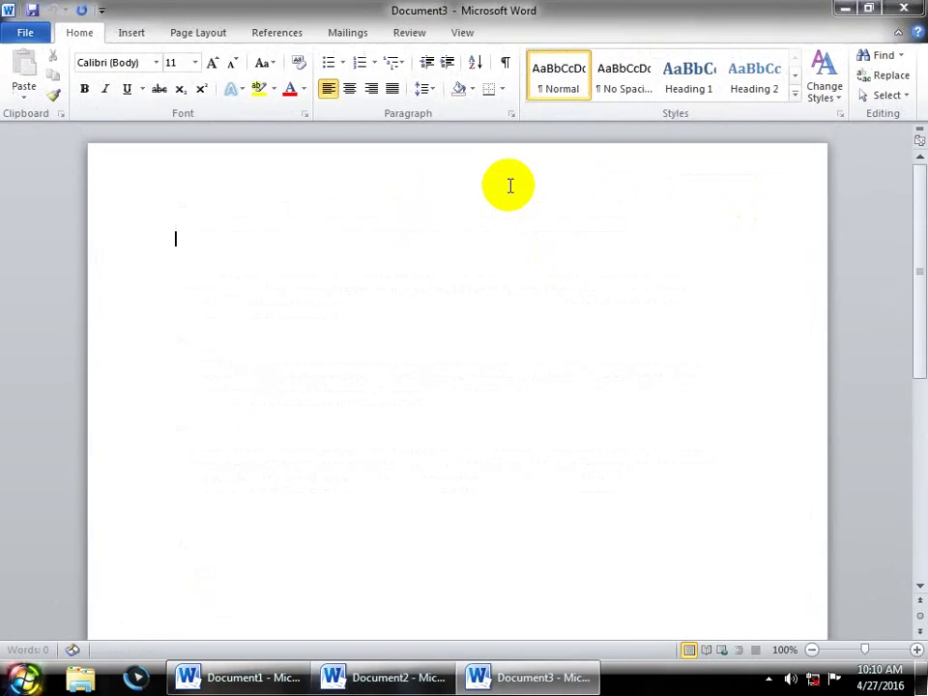
click(131, 35)
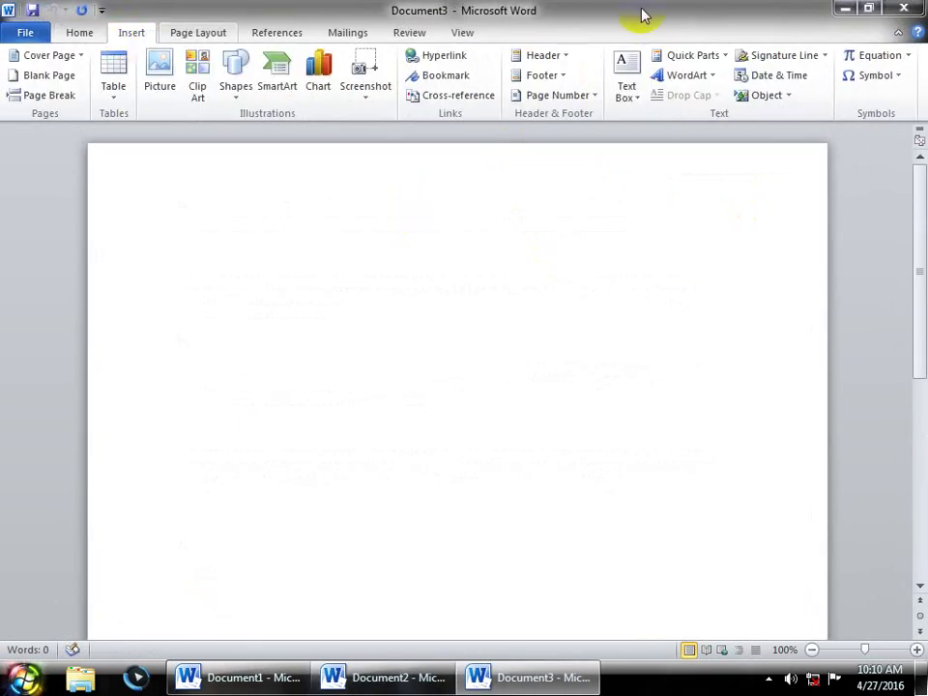
click(712, 63)
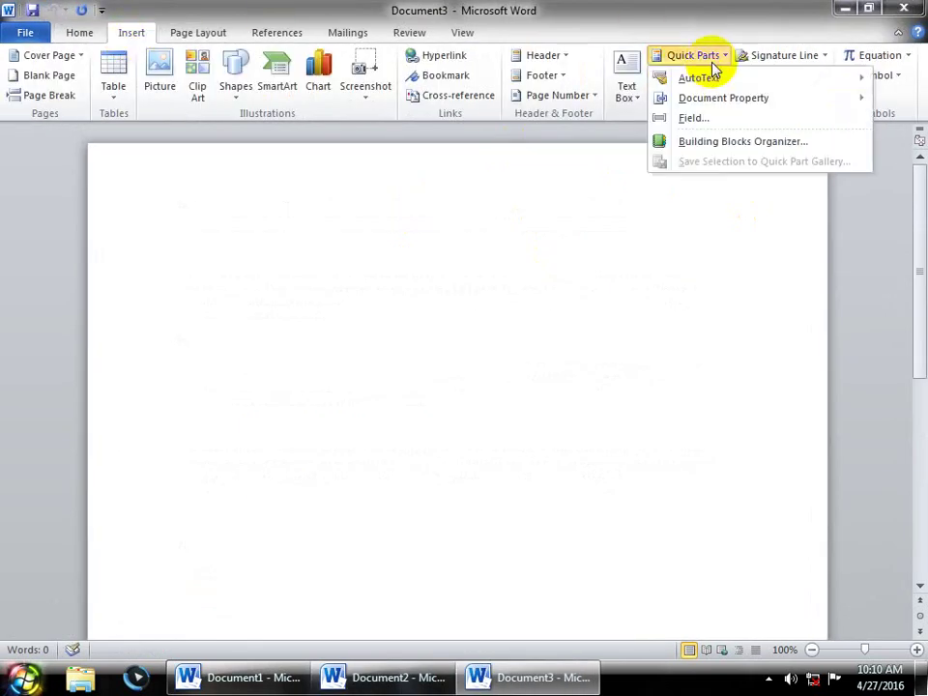
click(704, 120)
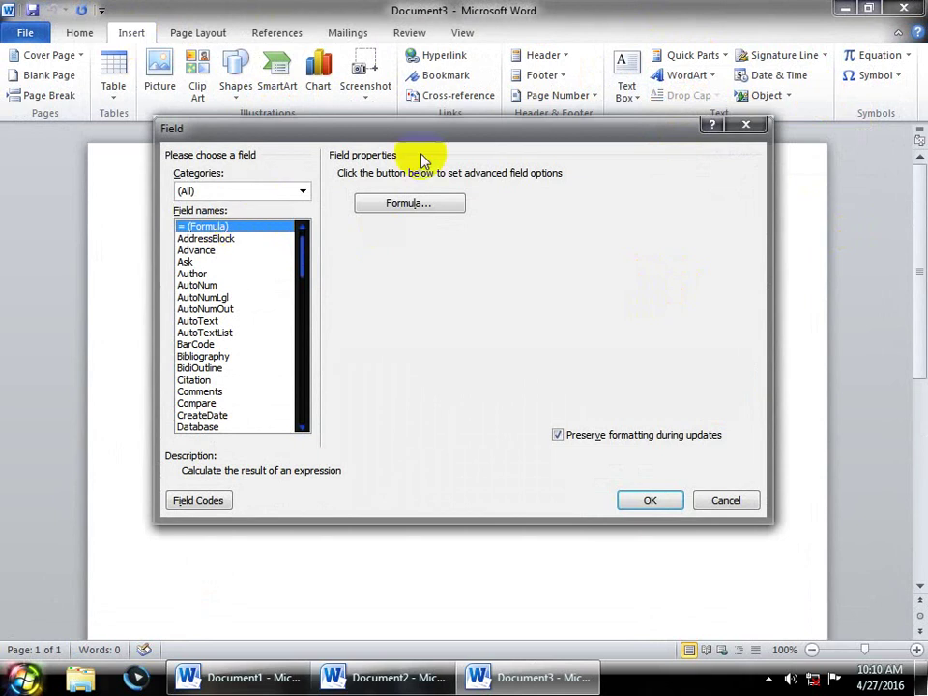
click(401, 203)
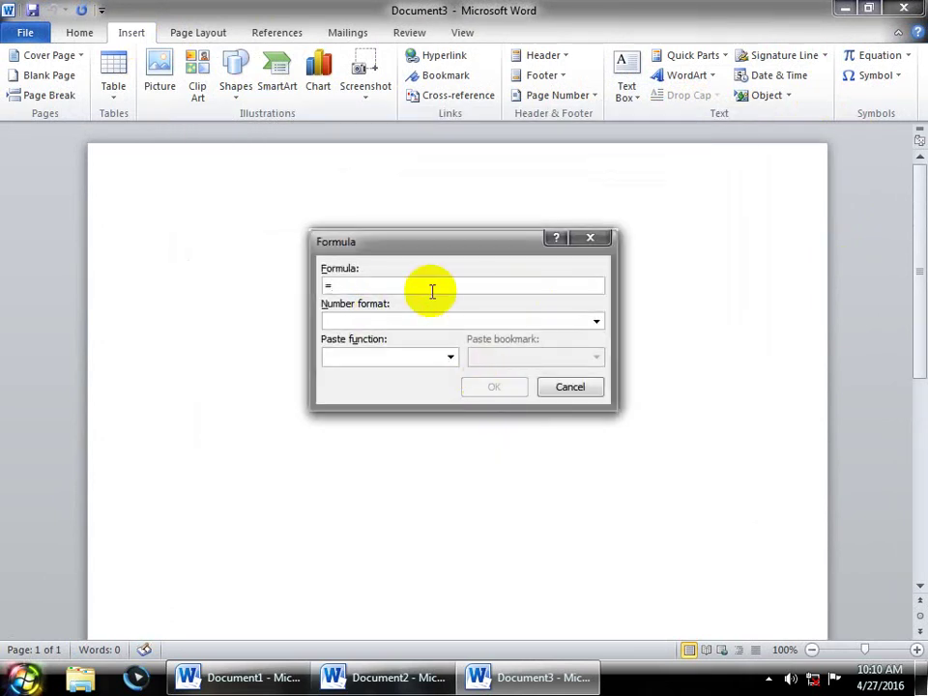
text(400)
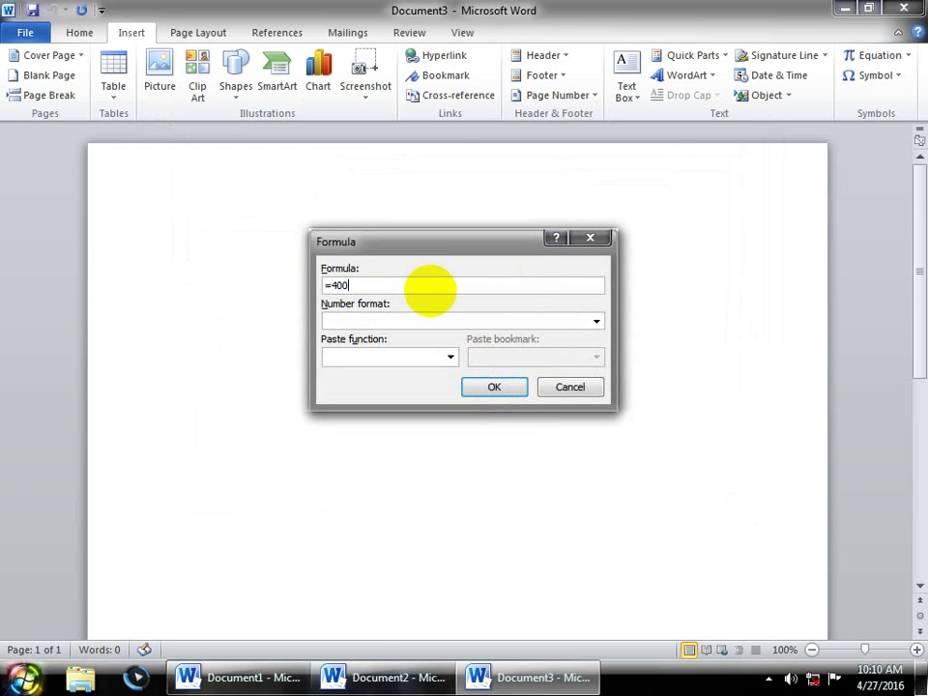
text(+400)
key(Return)
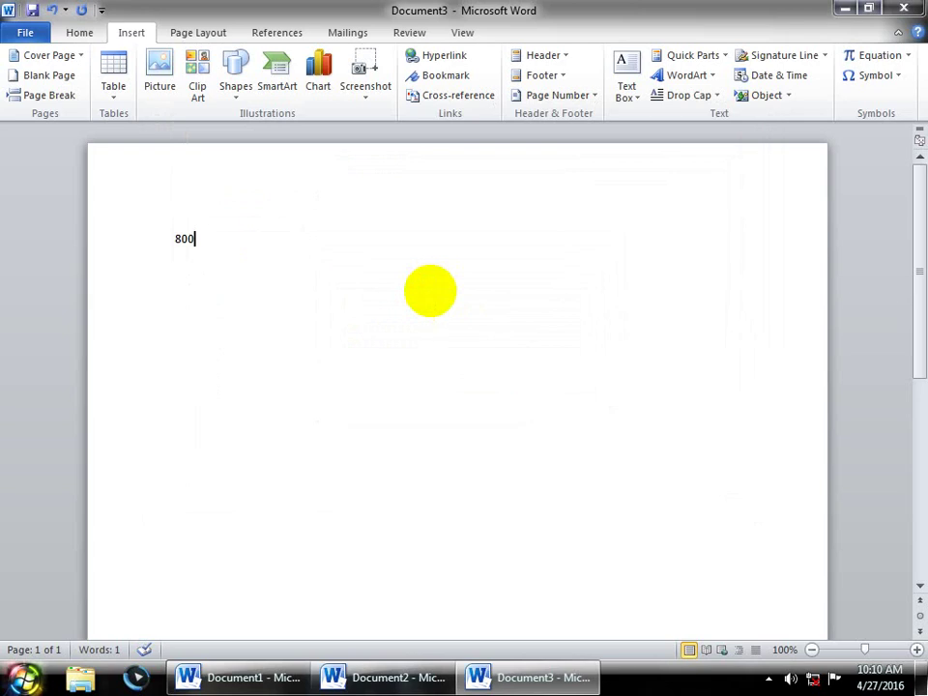
Step: Insert an empty field a few lines below the first result, enter =30*2 in it and update it to calculate
key(Return)
key(Return)
key(Return)
key(ctrl+F9)
text(=)
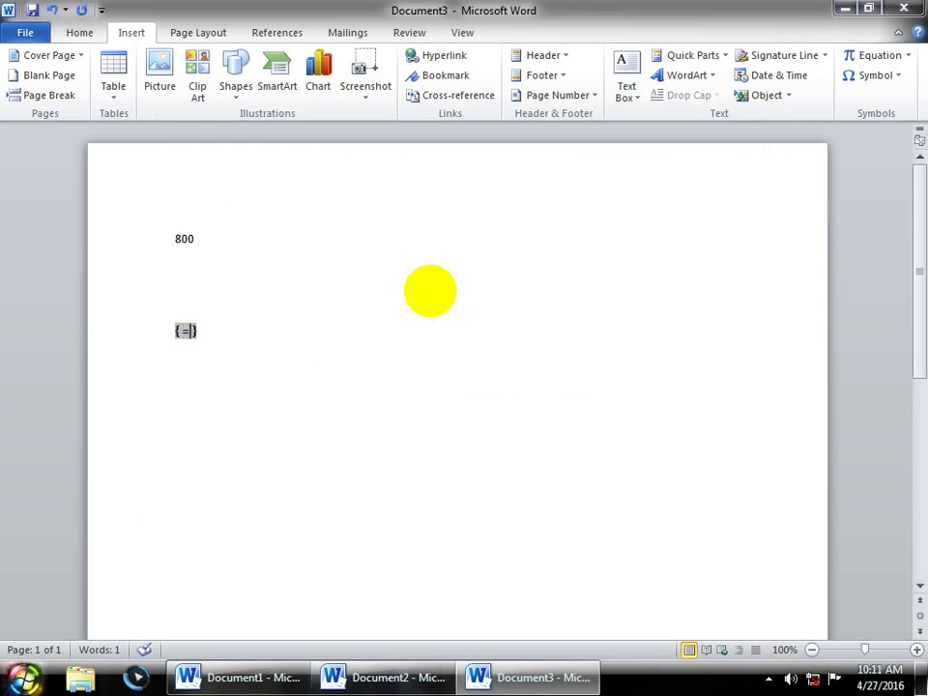
text(30+2)
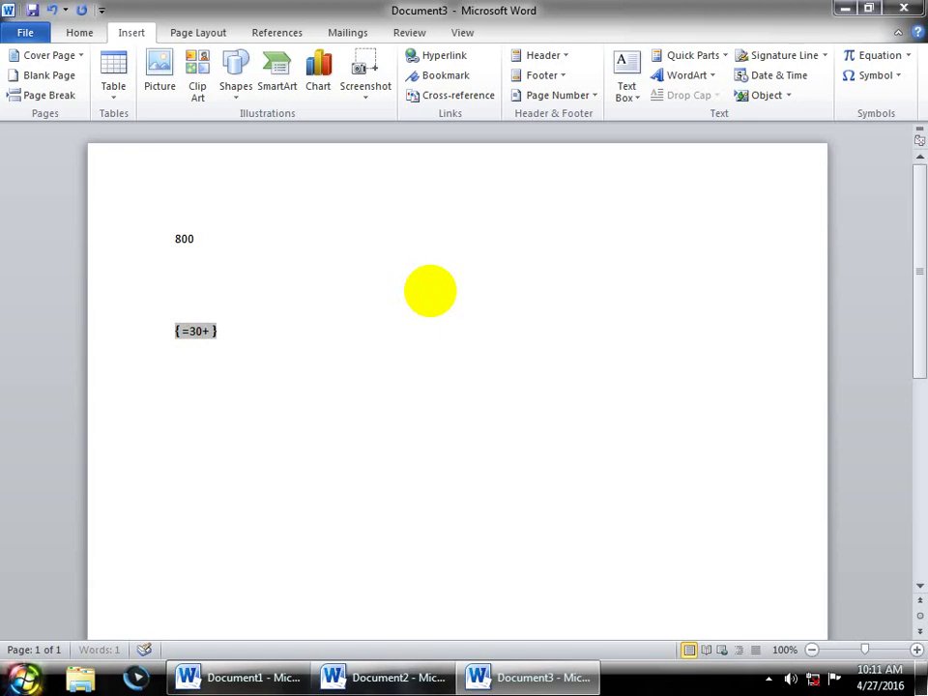
key(BackSpace)
key(BackSpace)
text(*2)
right_click(213, 333)
click(282, 432)
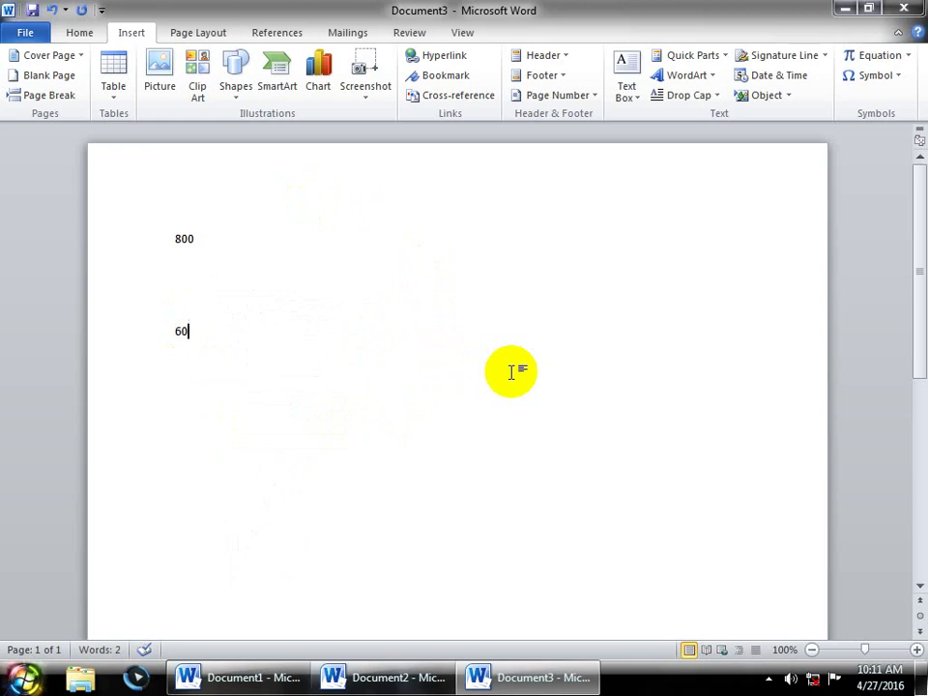
Step: Insert another field a few lines below the multiplication, enter =40/2 in it and update it to calculate
key(Return)
key(Return)
key(ctrl+F9)
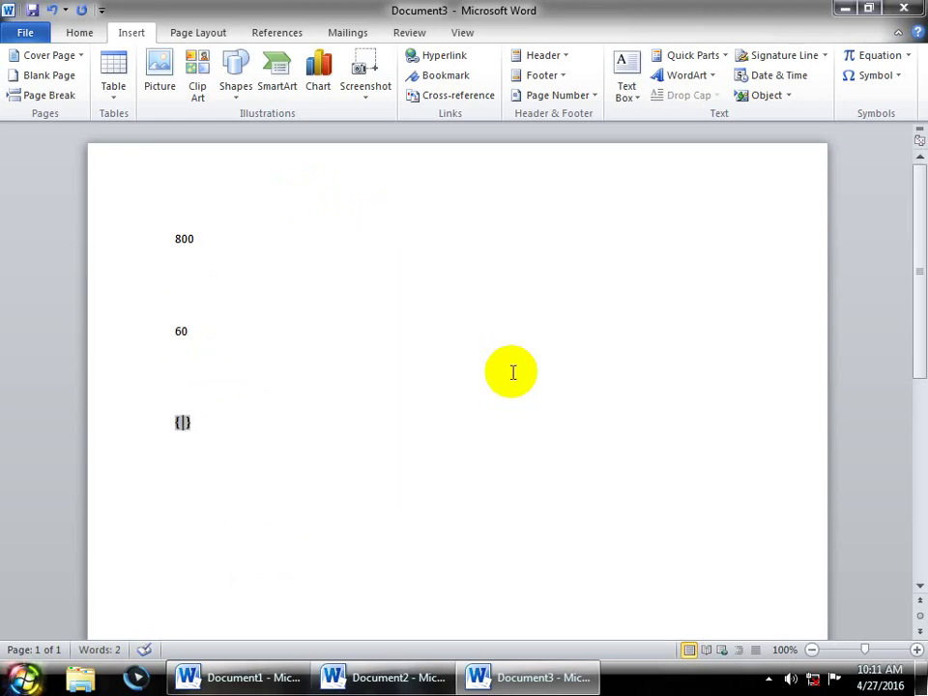
text(=40/2)
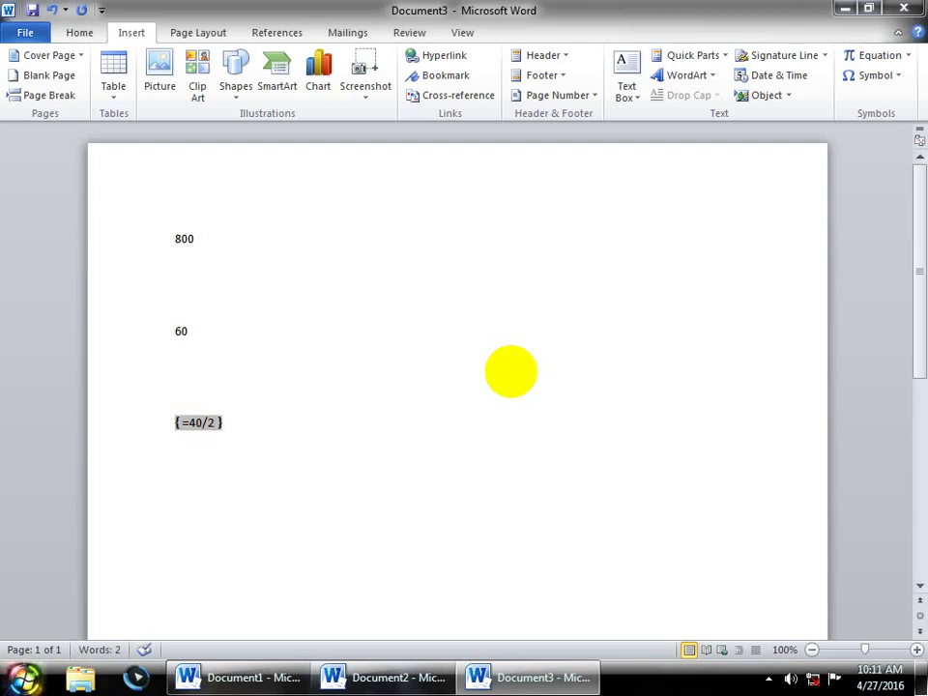
right_click(511, 375)
click(201, 425)
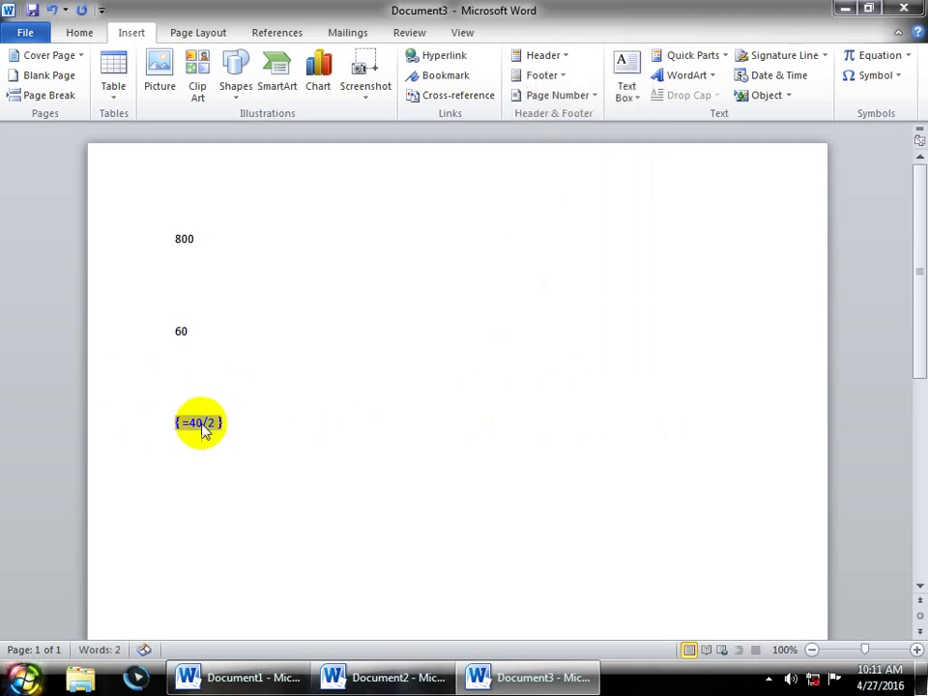
right_click(205, 430)
click(249, 268)
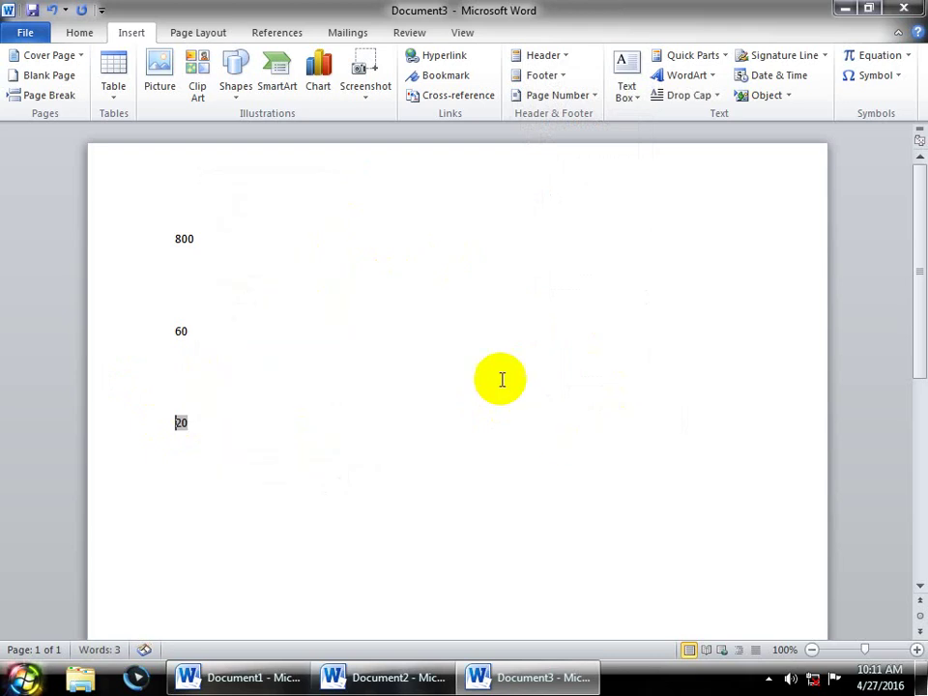
Step: Insert a field below the division result, enter =50+50 in it and update it to calculate
click(303, 417)
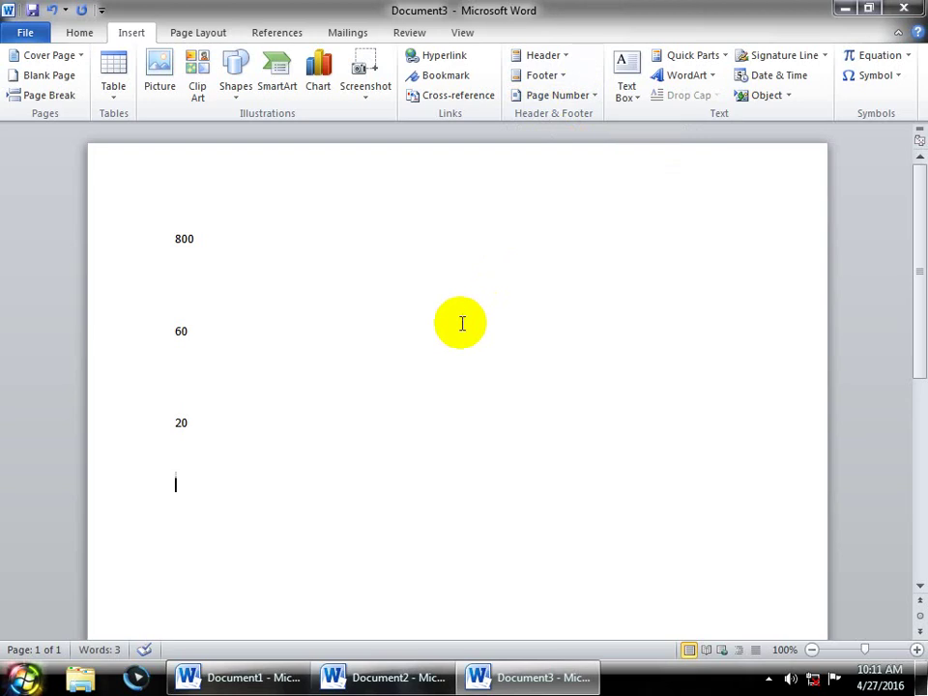
key(ctrl+F9)
text(=50+)
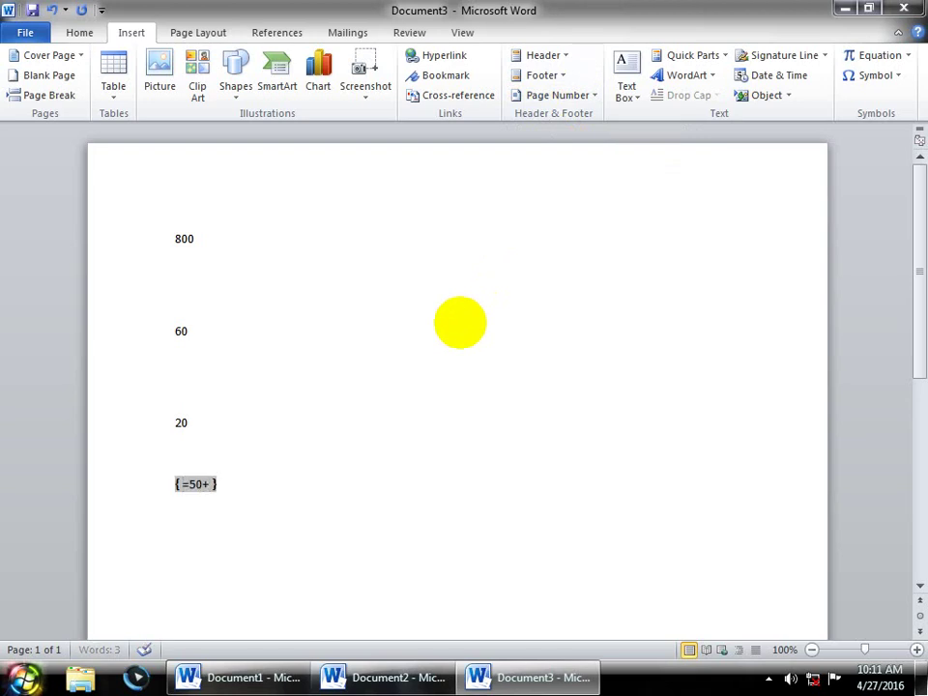
text(50)
right_click(209, 482)
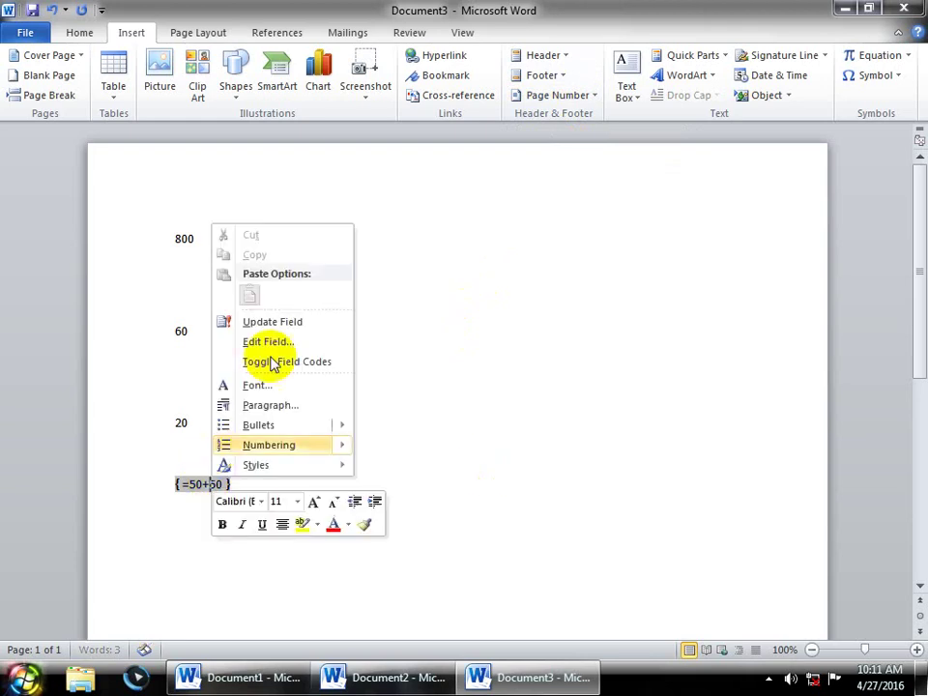
click(228, 483)
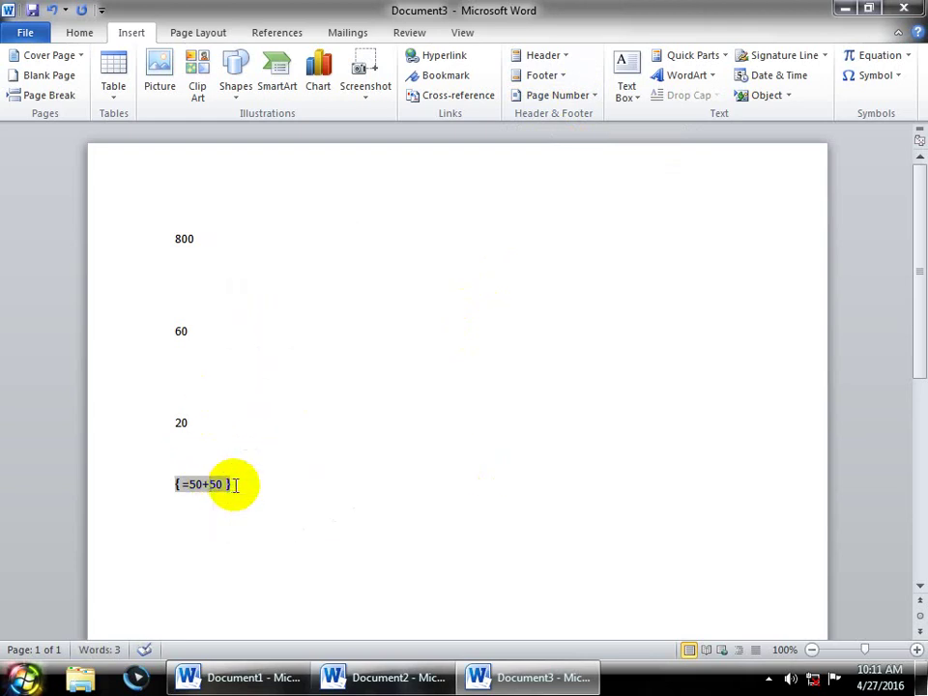
key(F9)
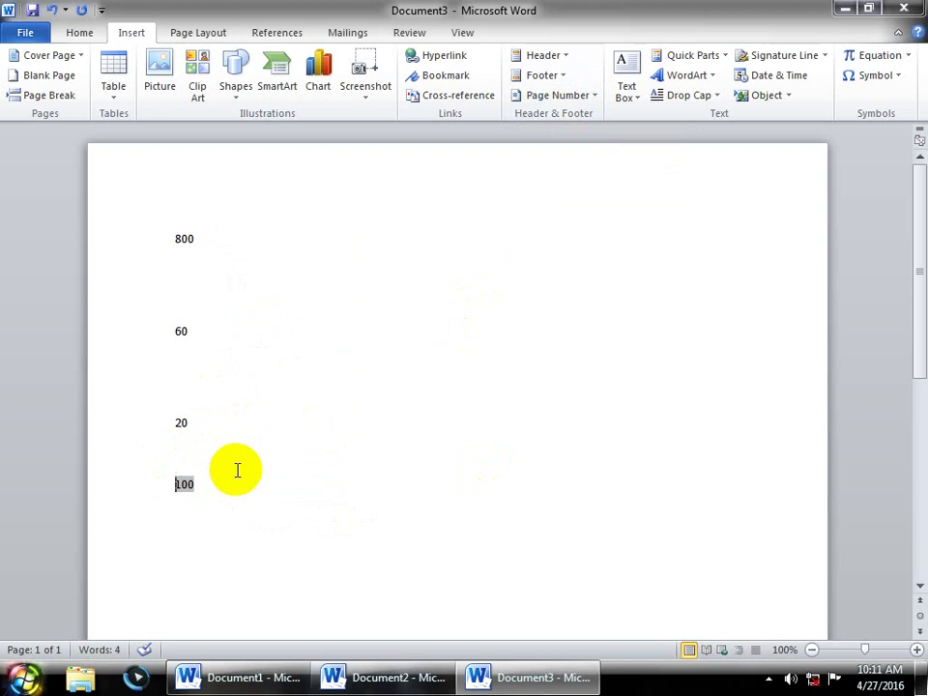
Step: Insert an empty field two lines below the =50+50 field
click(235, 469)
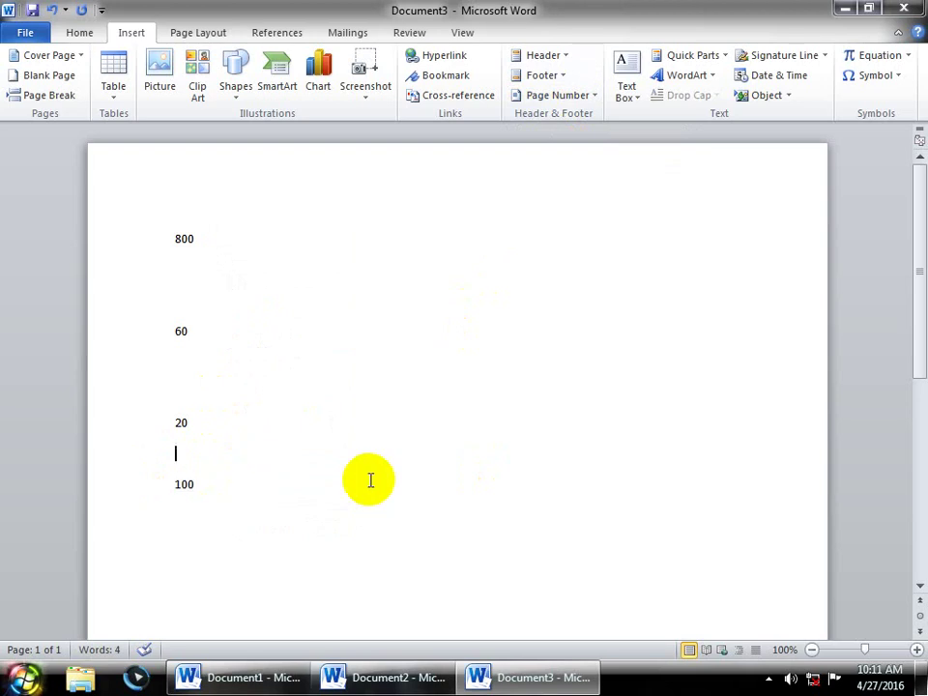
click(265, 482)
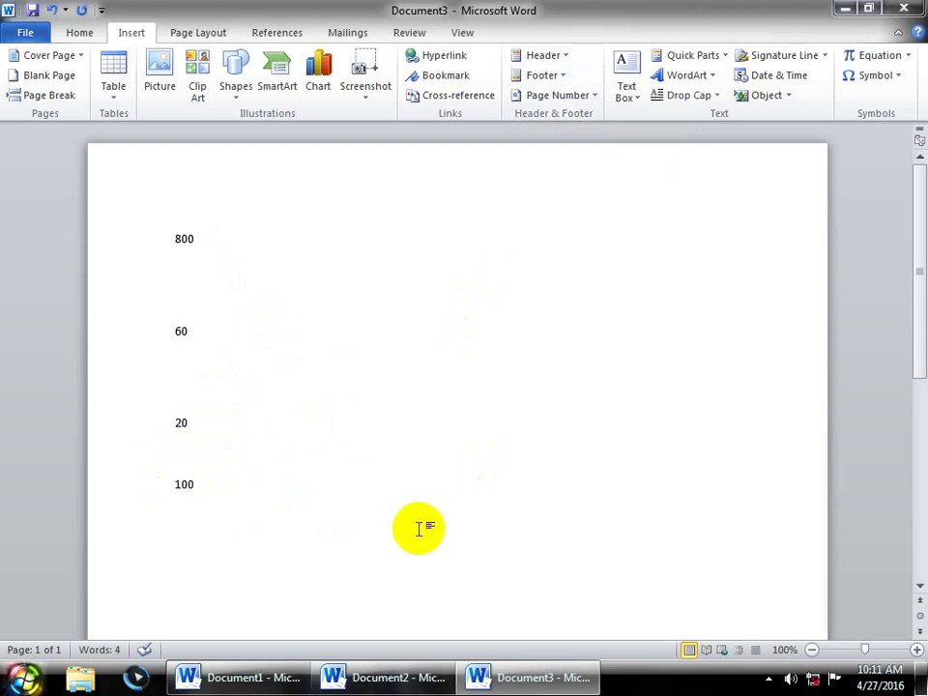
key(Return)
key(Return)
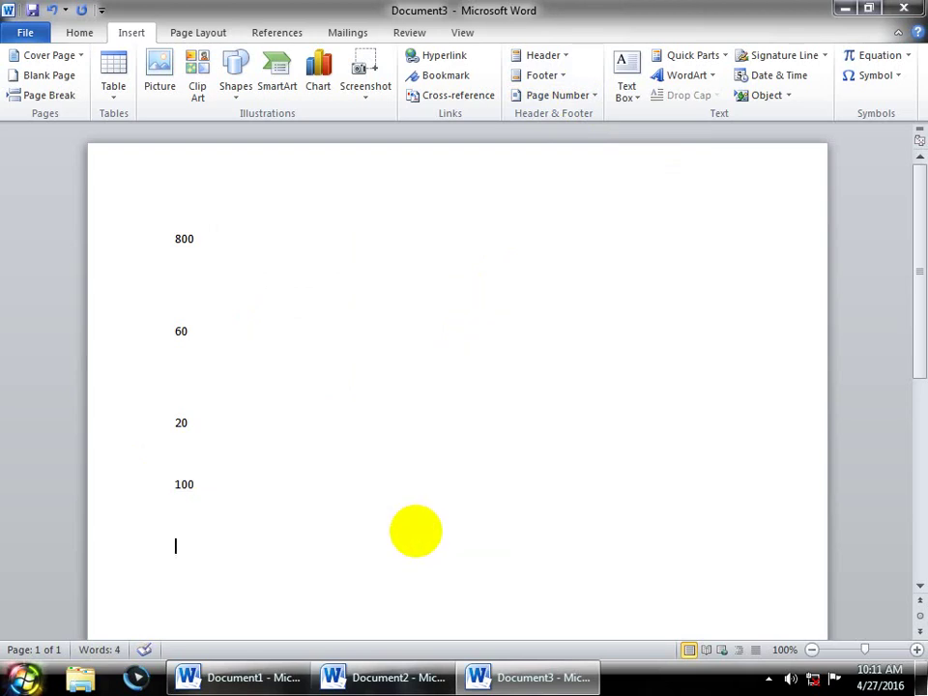
key(ctrl+F9)
text(54+45)
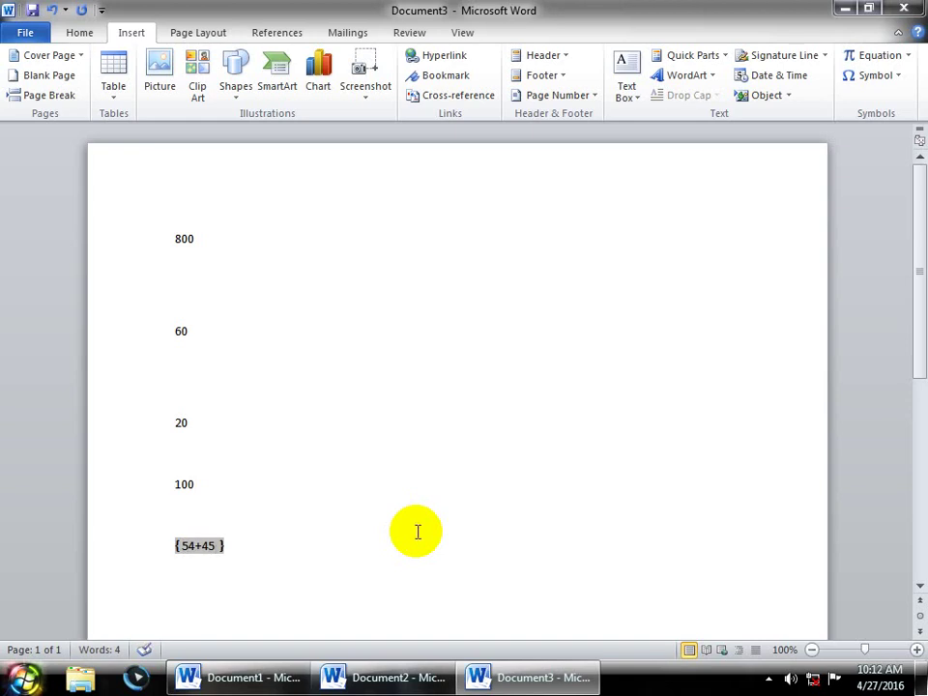
key(BackSpace)
key(BackSpace)
key(BackSpace)
key(BackSpace)
key(BackSpace)
Step: Enter =545+566 in the empty field and update it to calculate the sum
text(=)
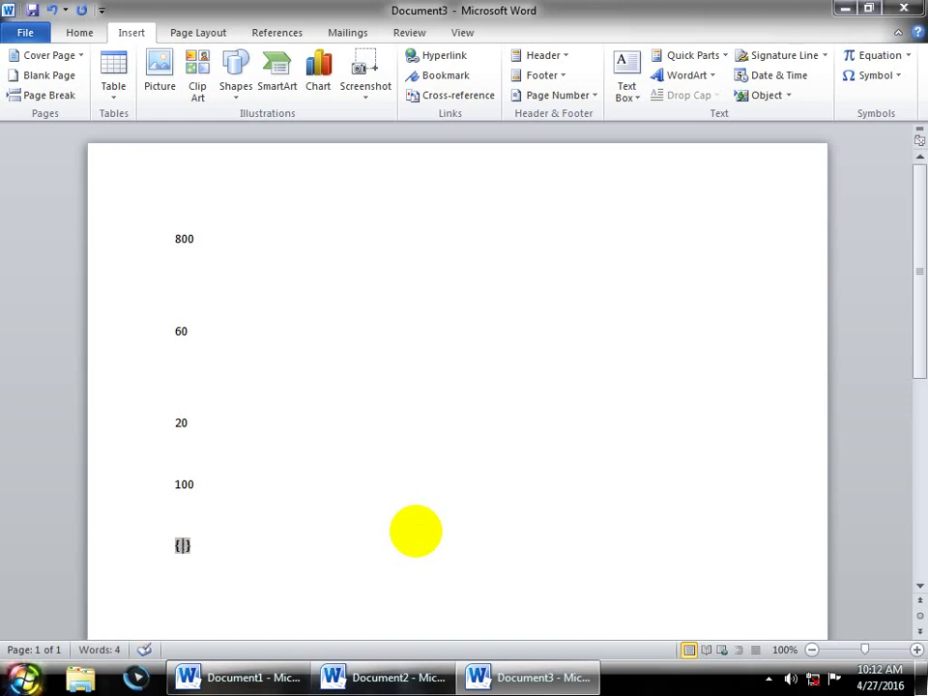
text(545+566)
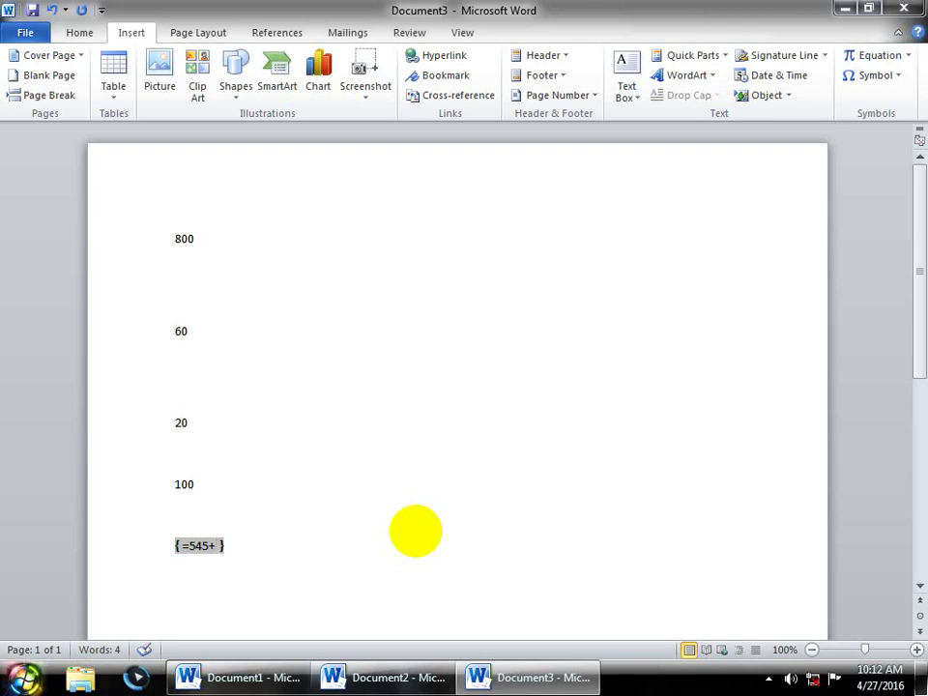
key(F9)
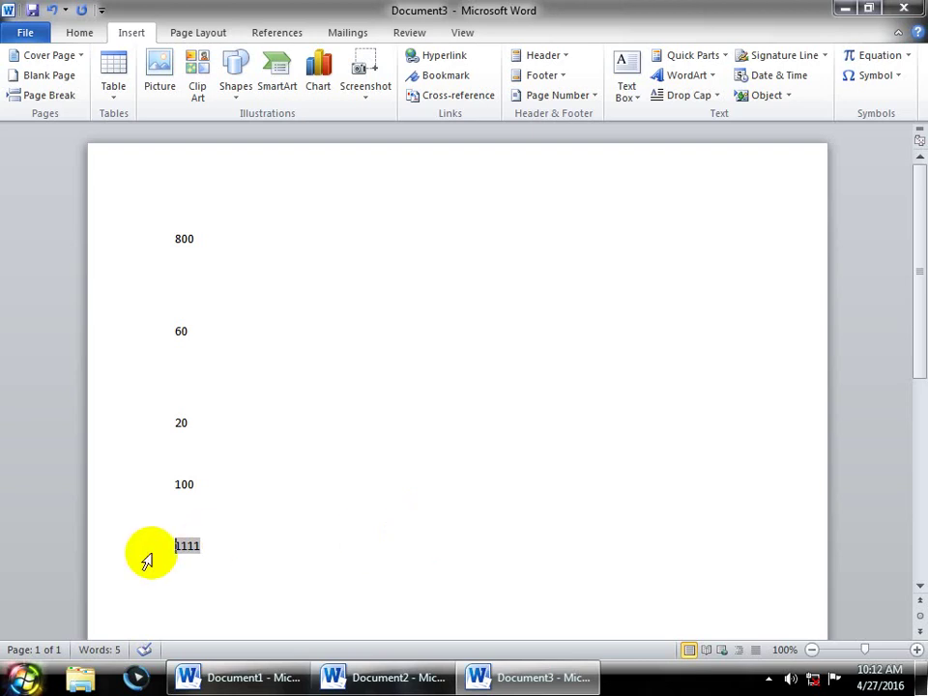
Step: Insert a field on a new line below the =545+566 field, enter =20*3 in it and update it
click(202, 541)
key(Return)
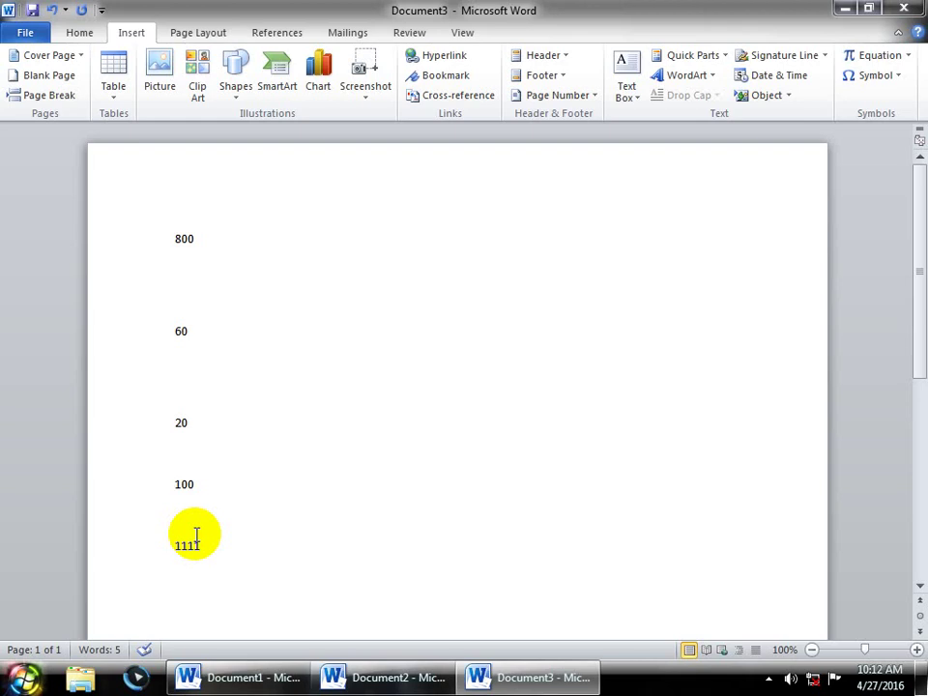
key(ctrl+F9)
text(=20*3)
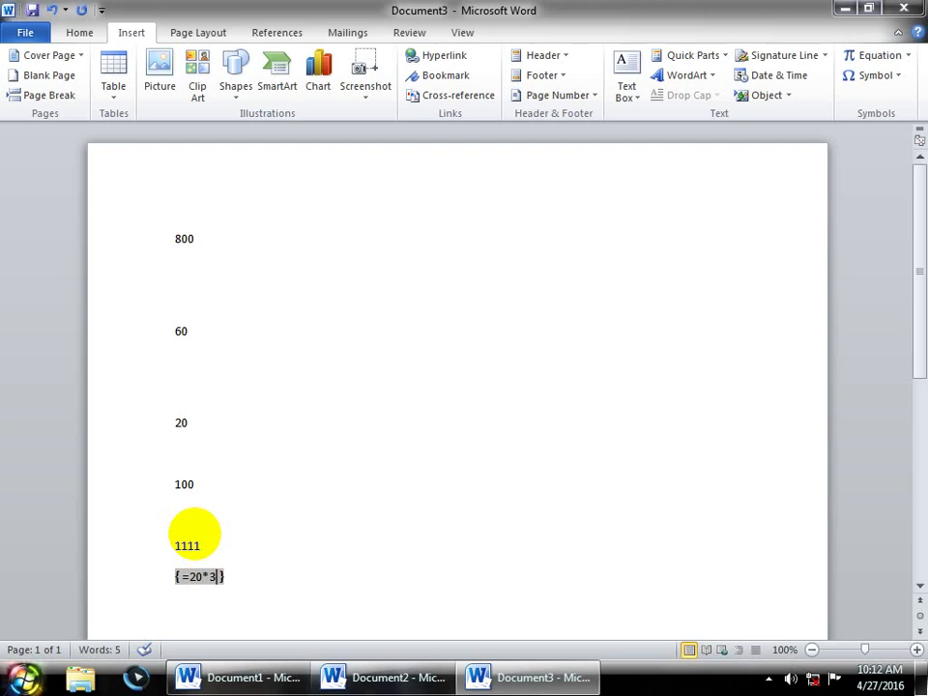
key(F9)
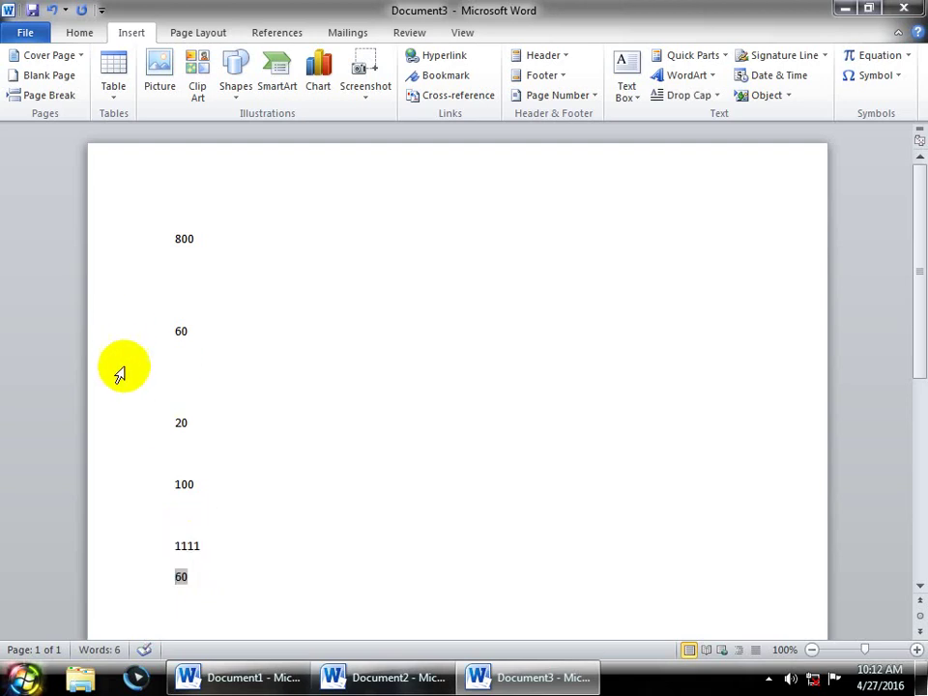
click(280, 582)
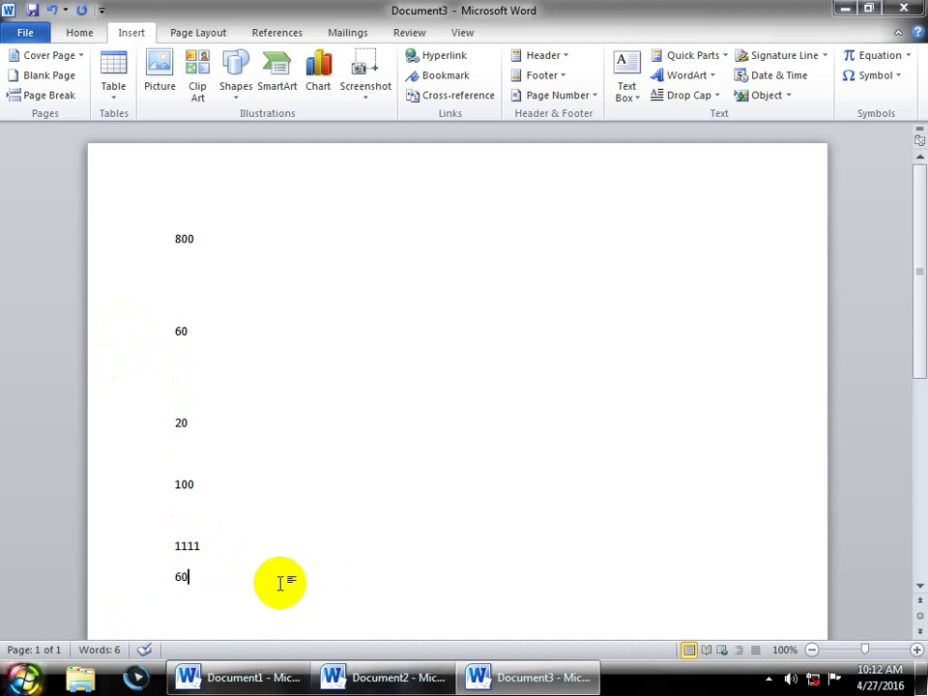
Step: Edit the last field and change its formula to =20*4
click(167, 574)
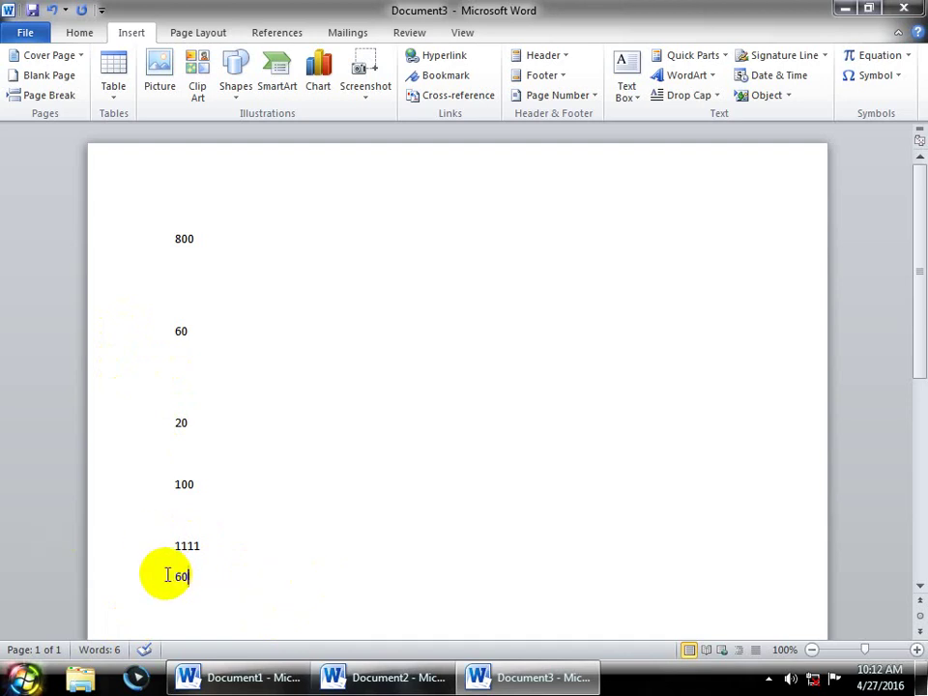
click(286, 542)
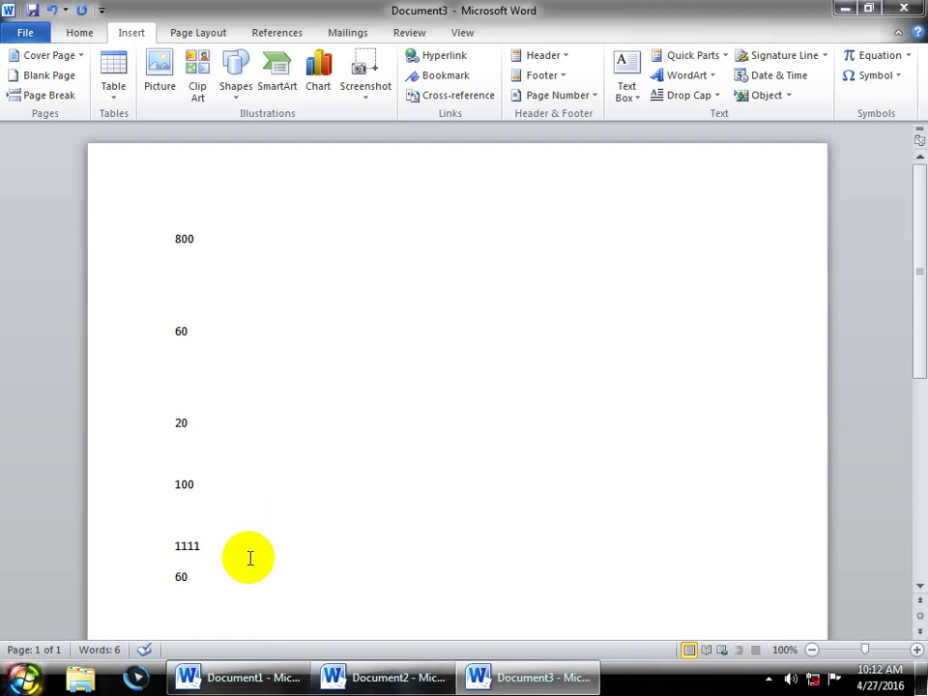
right_click(179, 577)
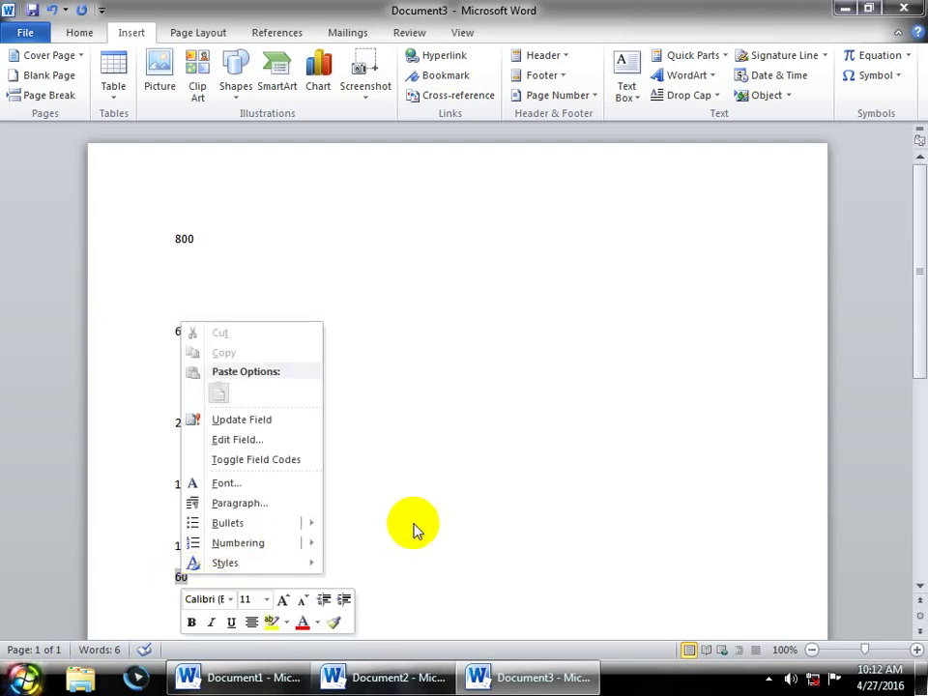
click(186, 574)
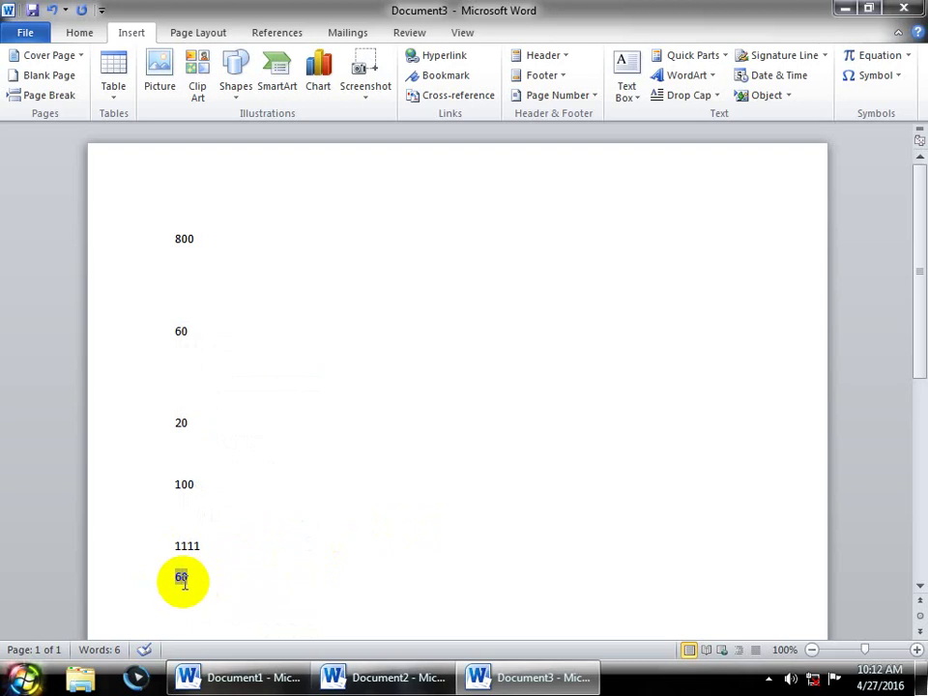
right_click(182, 580)
click(239, 448)
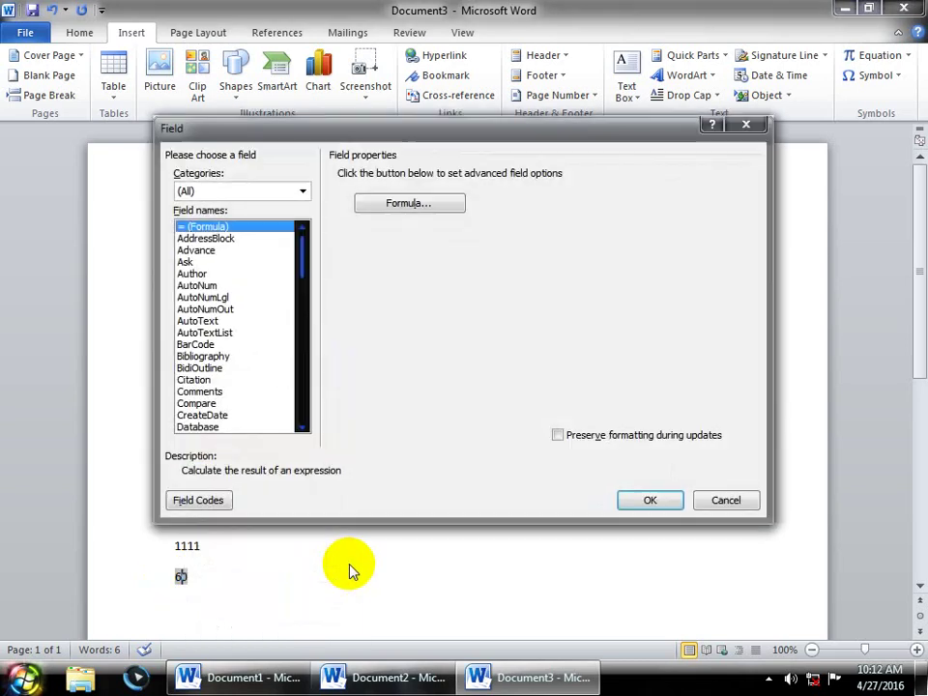
click(423, 205)
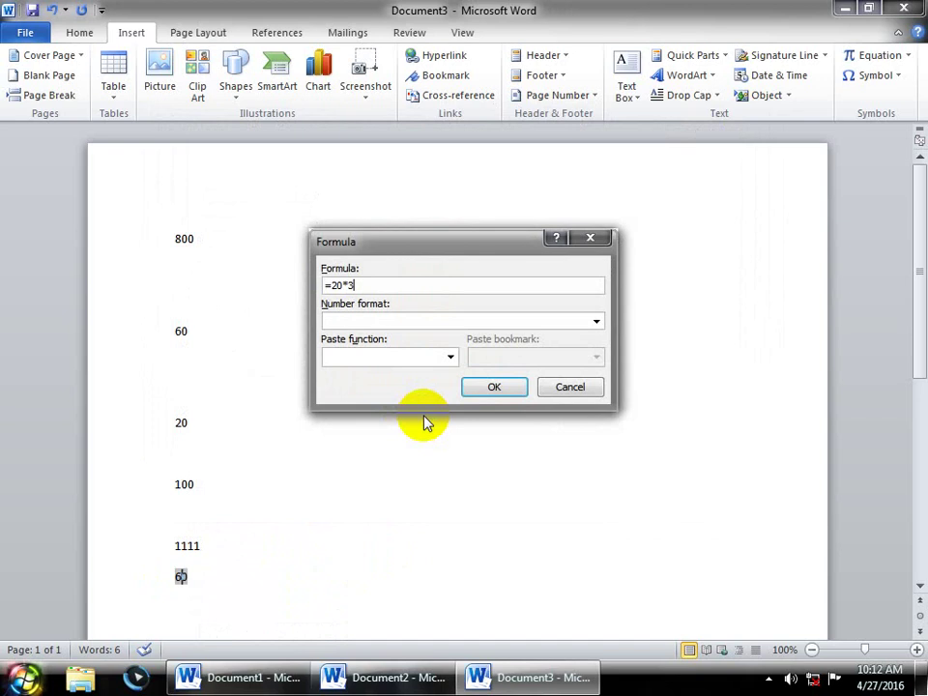
click(398, 283)
key(BackSpace)
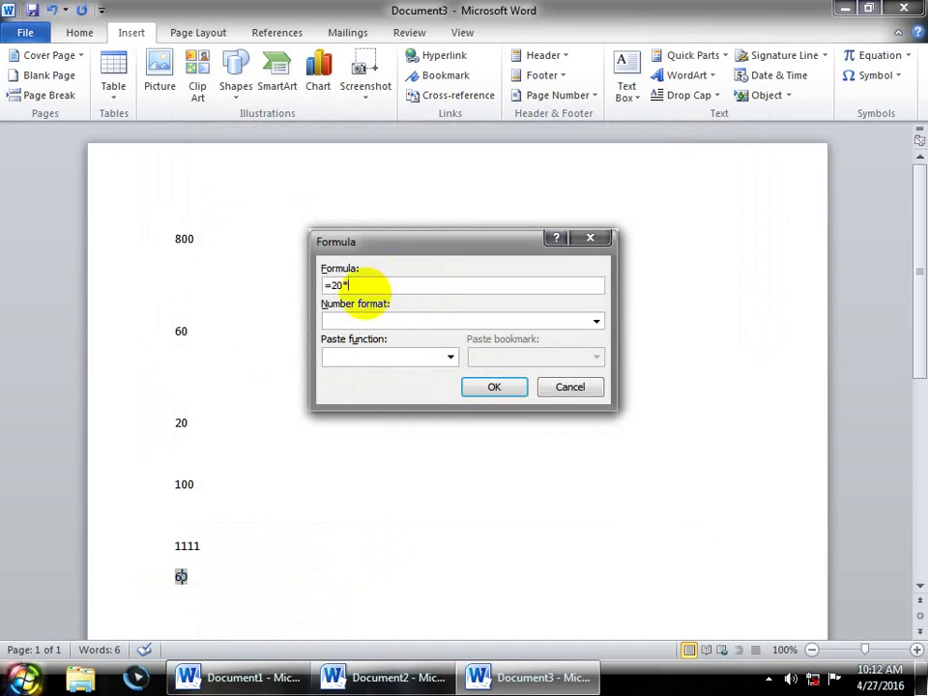
text(4)
click(498, 387)
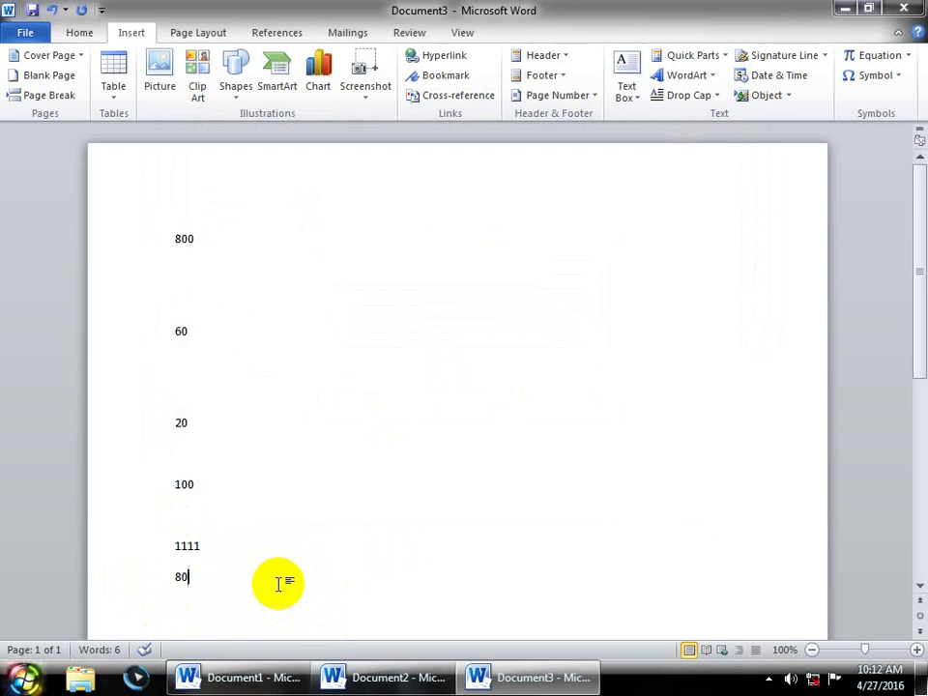
Step: Open the last field's formula for editing again, review it and close it without changes
click(179, 575)
right_click(179, 575)
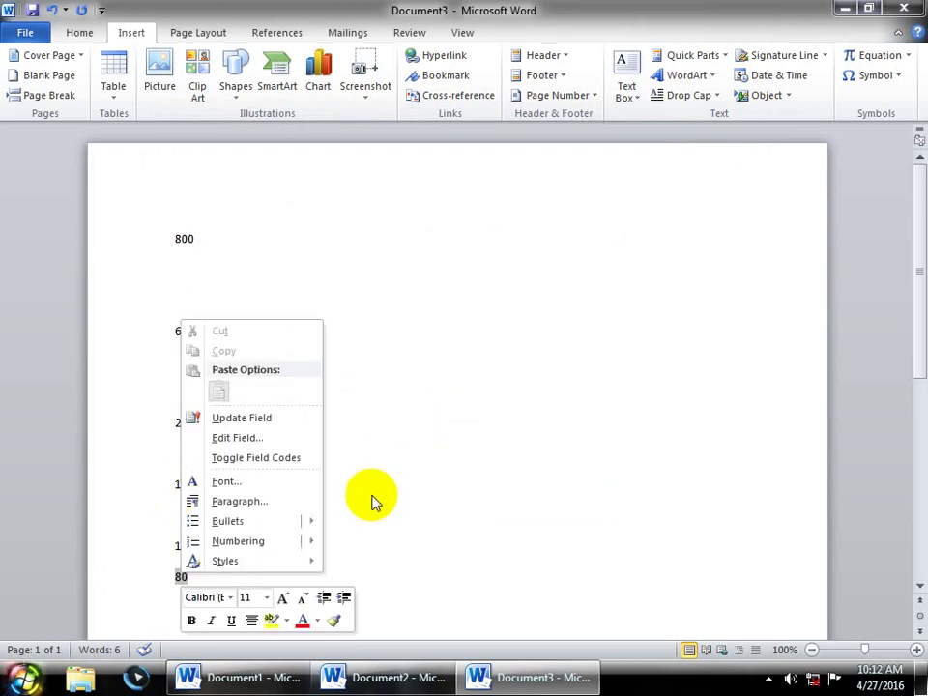
click(242, 438)
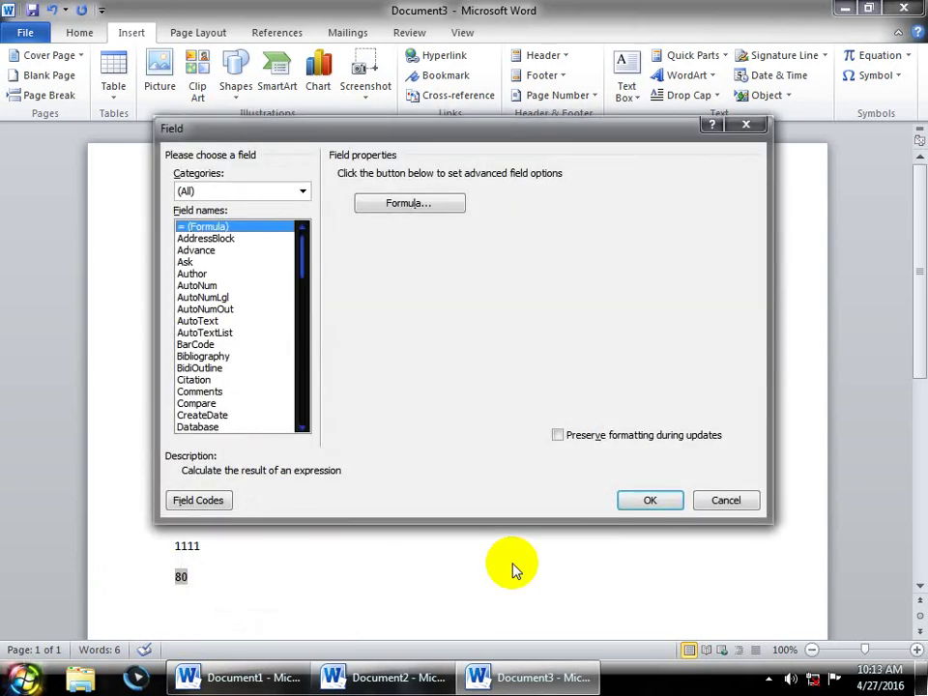
click(456, 207)
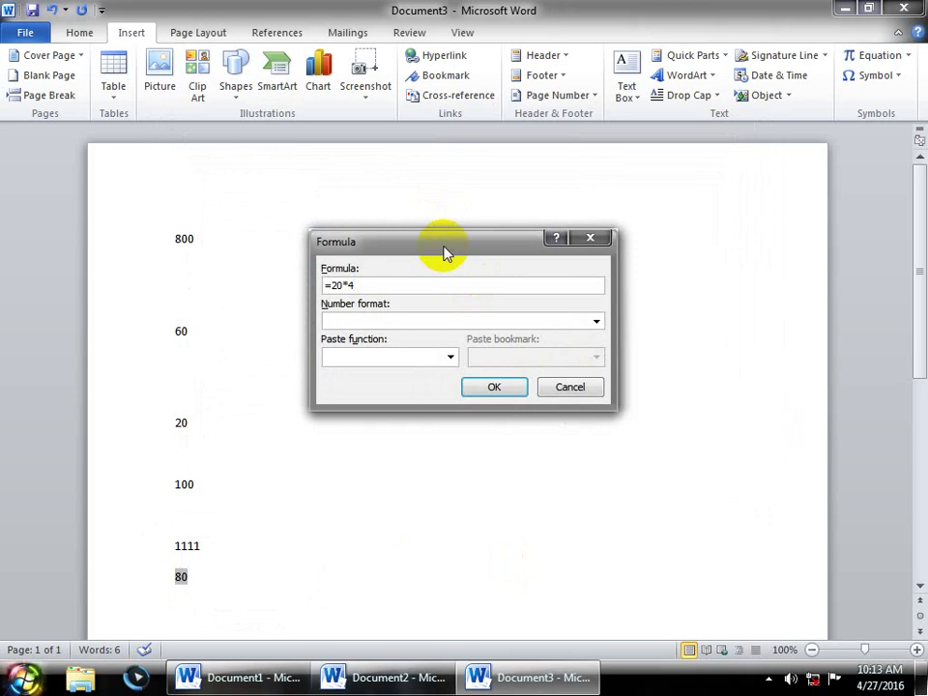
click(588, 235)
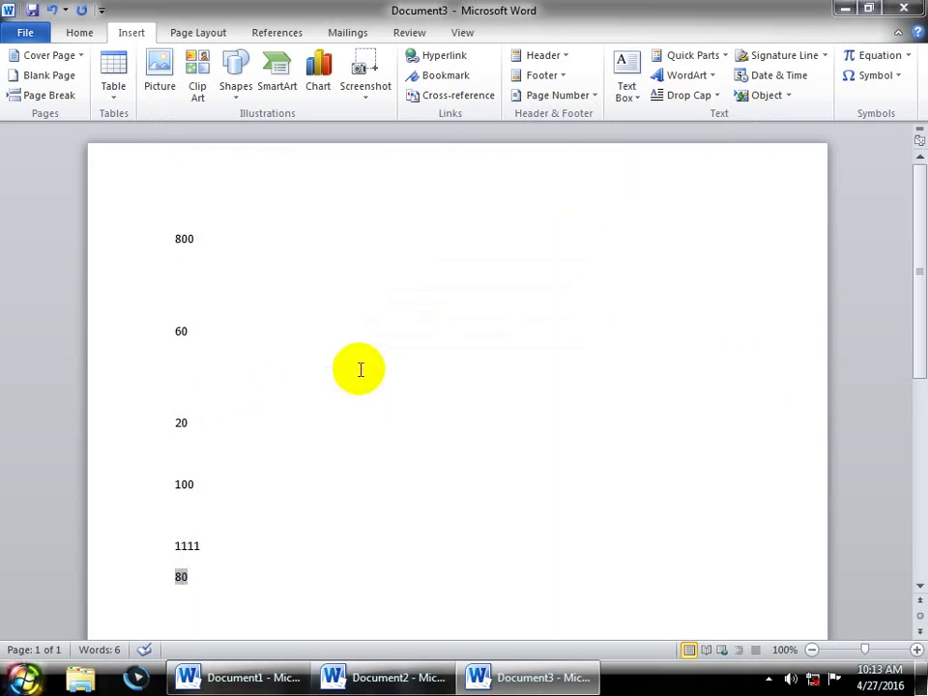
Step: Create a new blank document and insert a hyperlink to the file 1 day.wmv from the Desktop
click(199, 577)
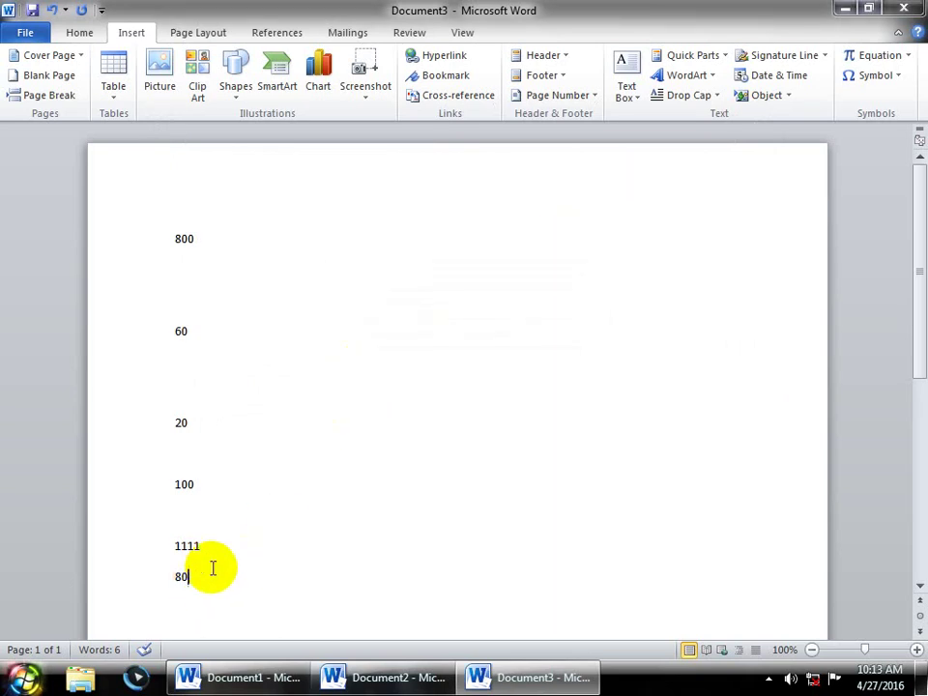
key(ctrl+n)
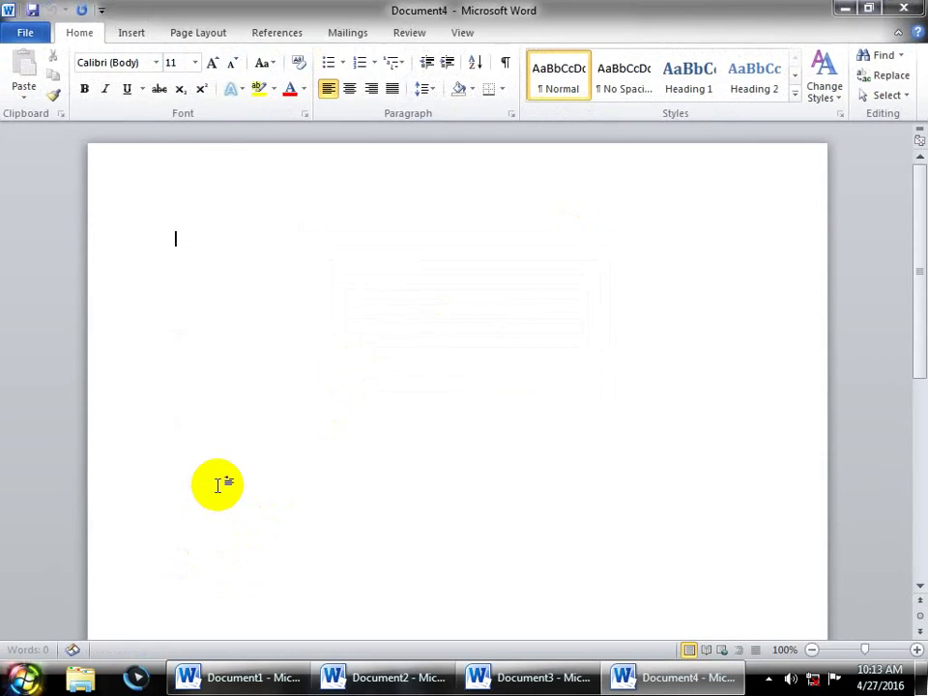
key(ctrl+k)
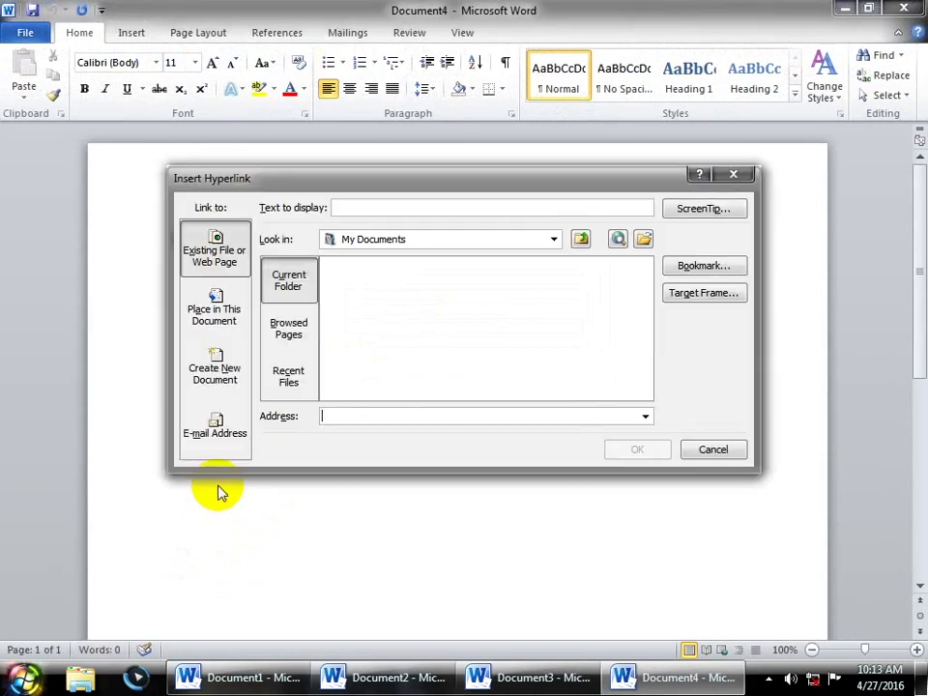
click(520, 245)
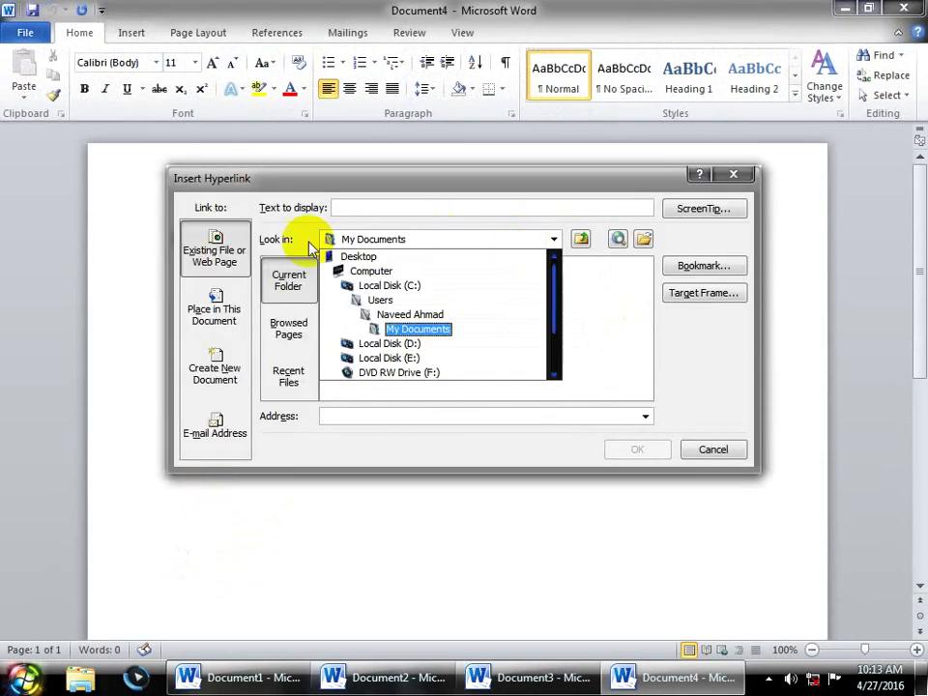
click(355, 255)
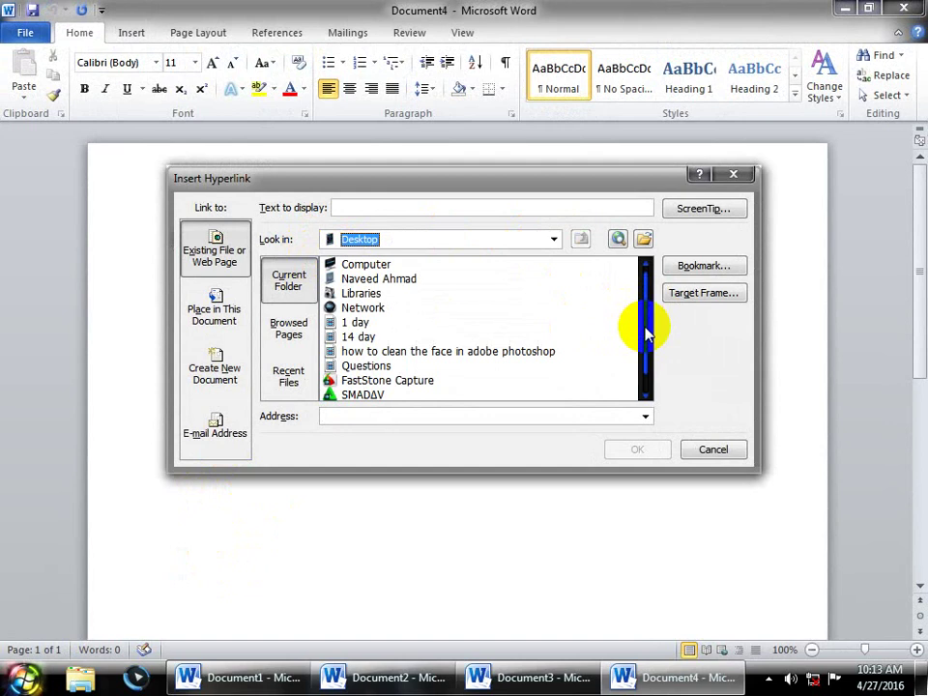
click(647, 369)
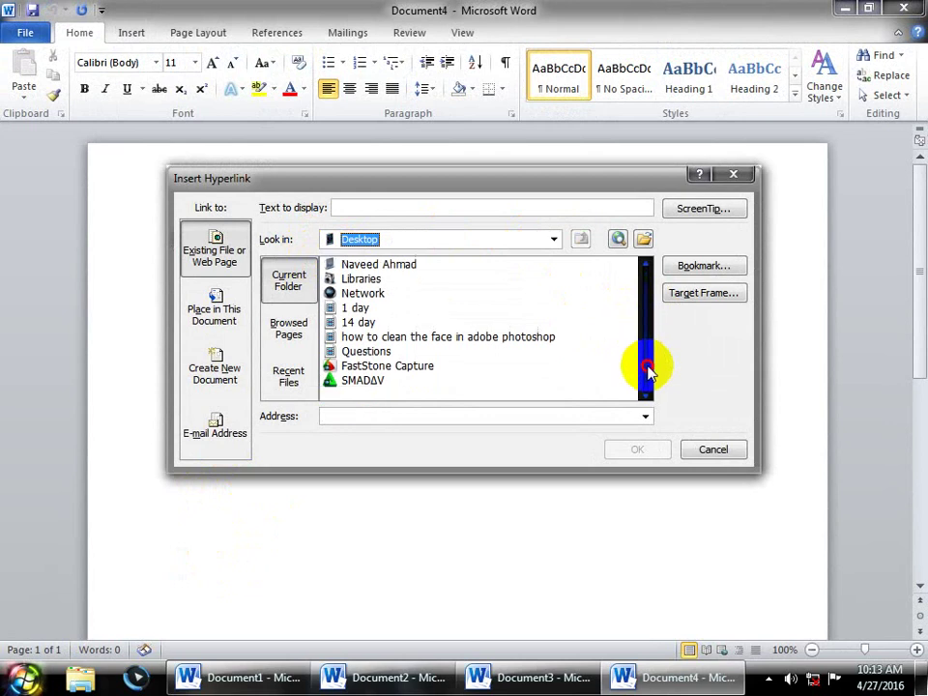
click(356, 307)
click(638, 450)
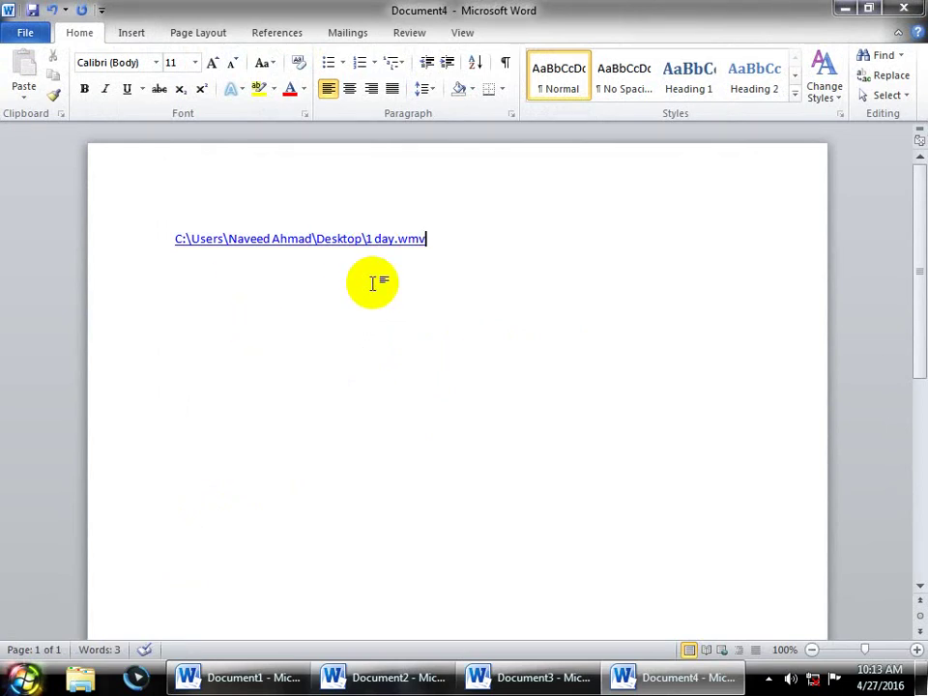
Step: Display the field code behind the 1 day.wmv hyperlink and switch back to the link text
key(alt+F9)
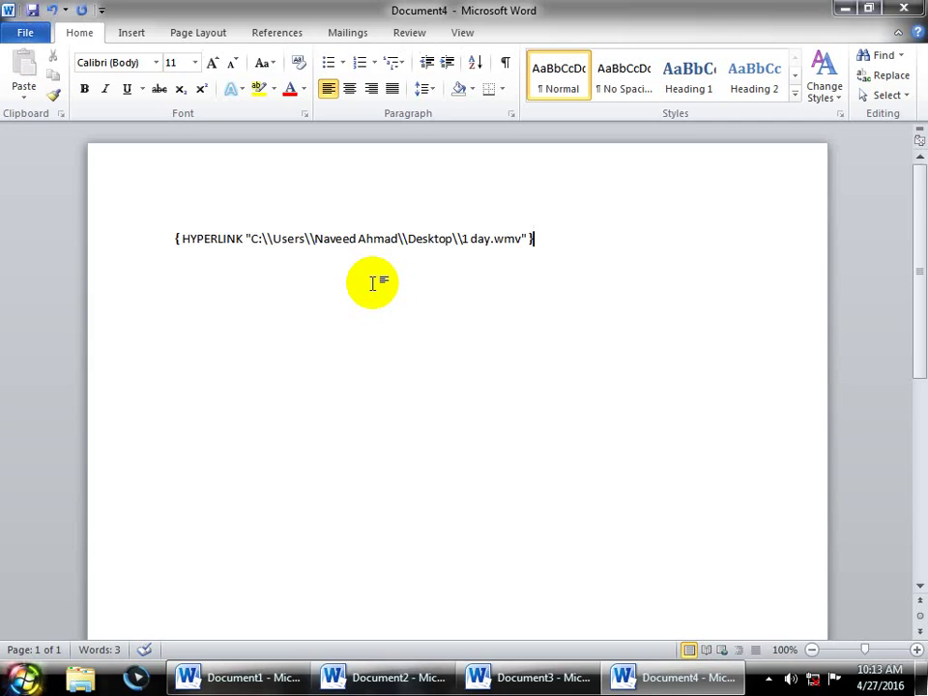
key(F9)
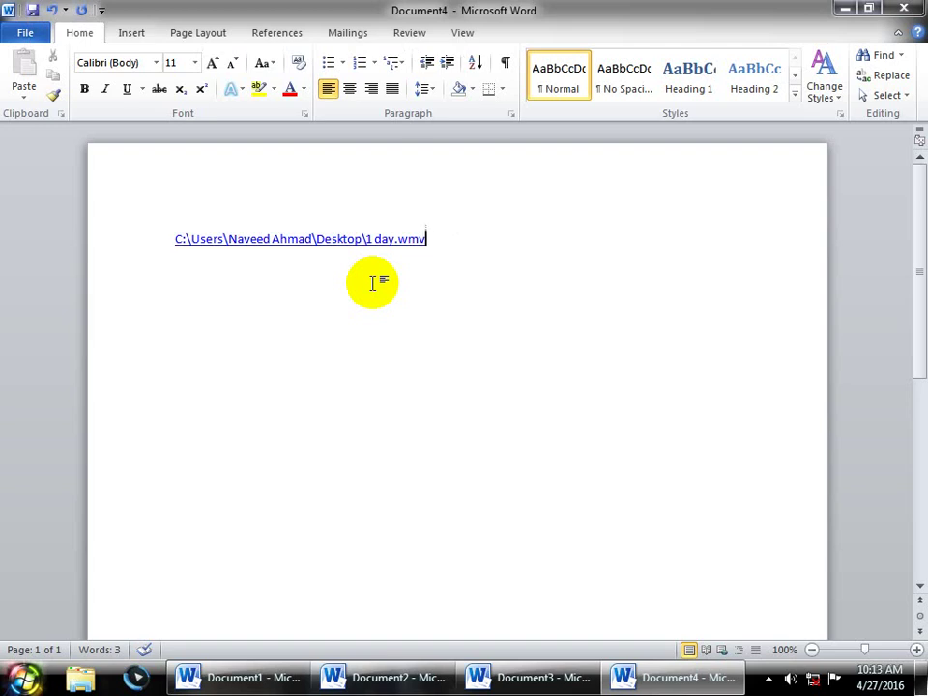
Step: Create another blank document and insert a formula field with =20+20
key(ctrl+n)
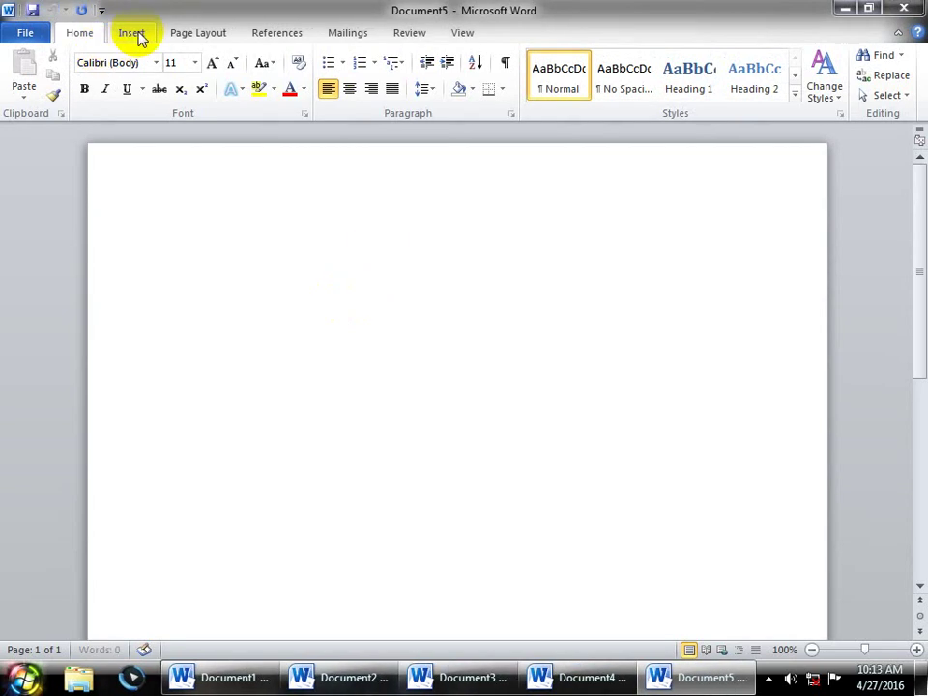
click(133, 33)
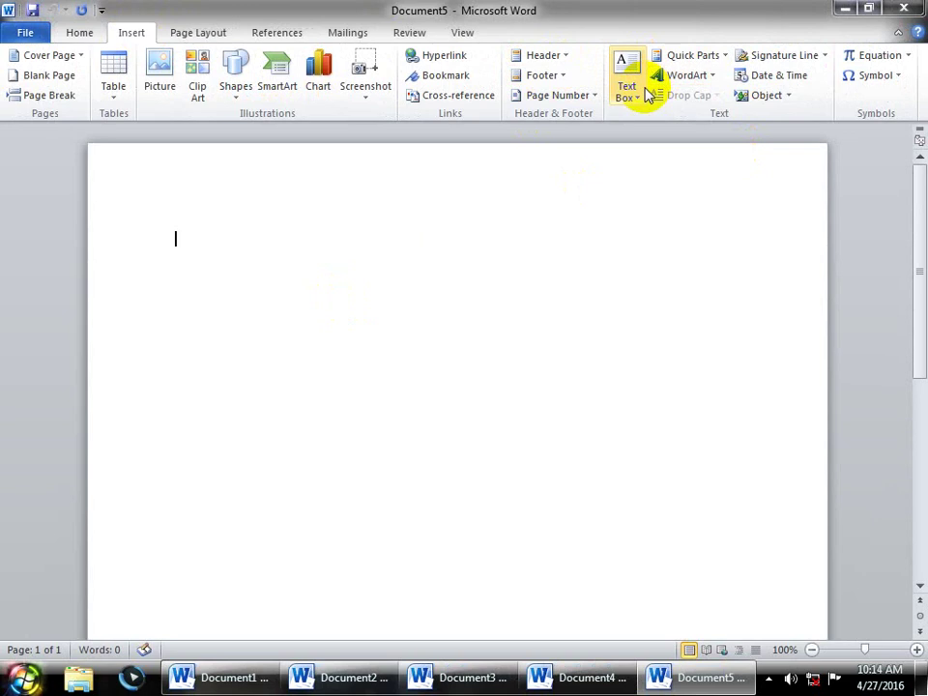
click(694, 56)
click(694, 120)
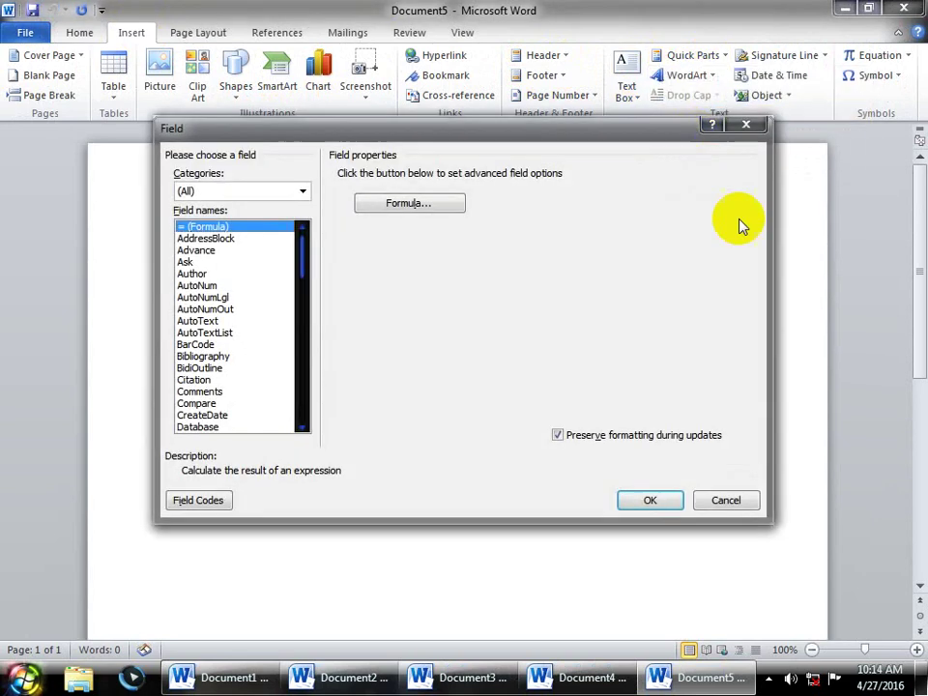
click(426, 208)
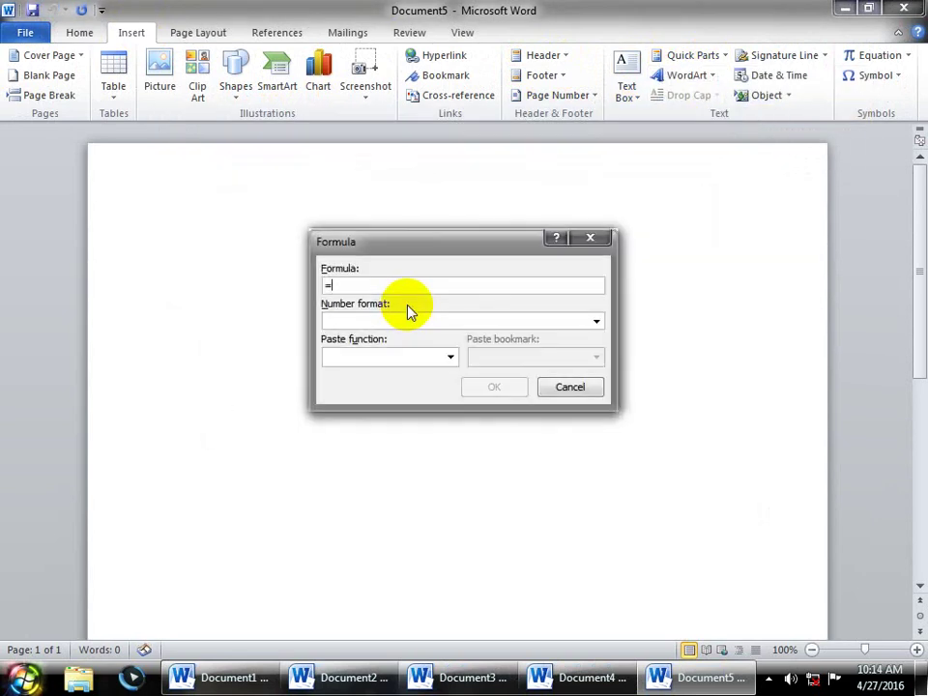
text(20+)
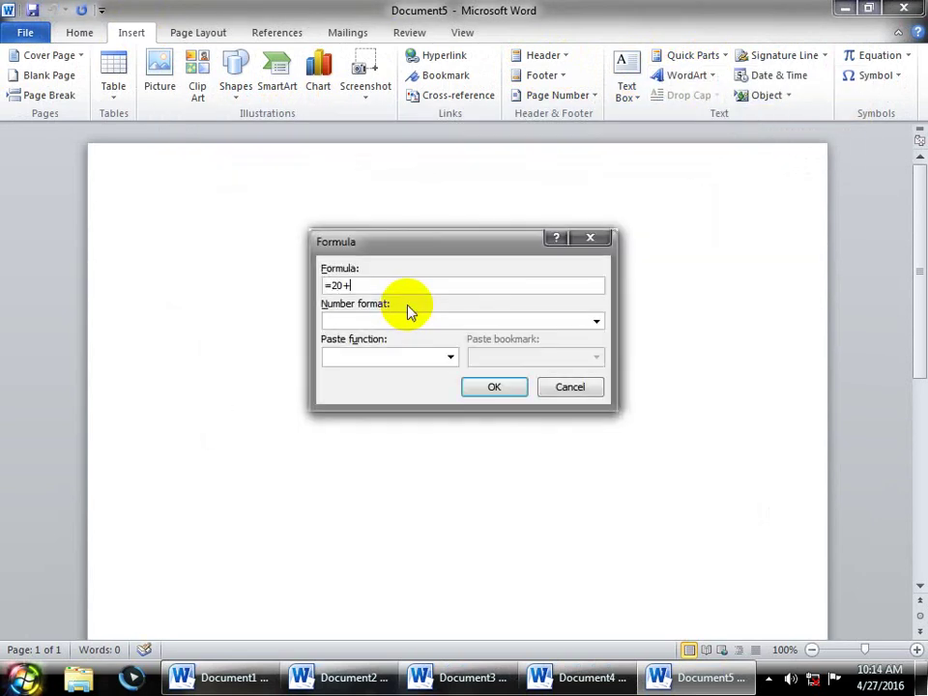
text(20)
key(Return)
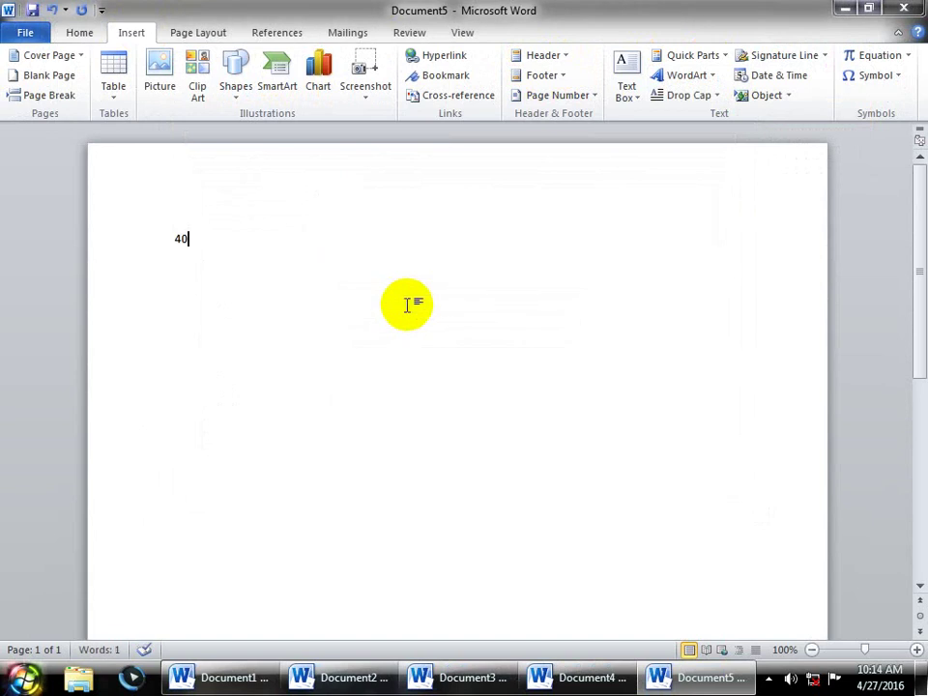
Step: Show the formula field's code, change it to =20+50 and update the result
key(alt+F9)
key(Left)
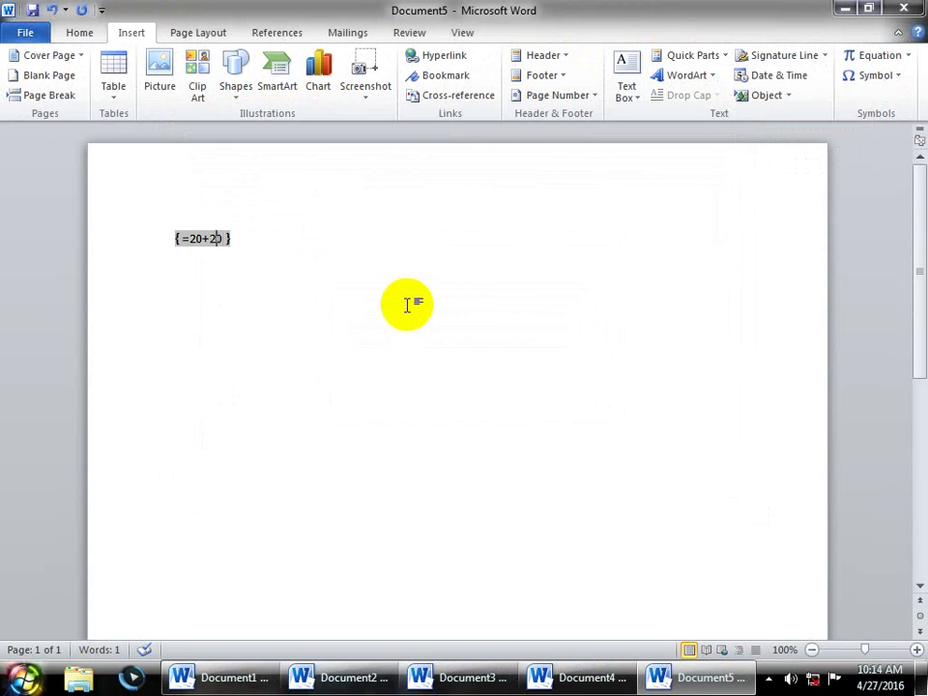
key(BackSpace)
key(BackSpace)
text(50)
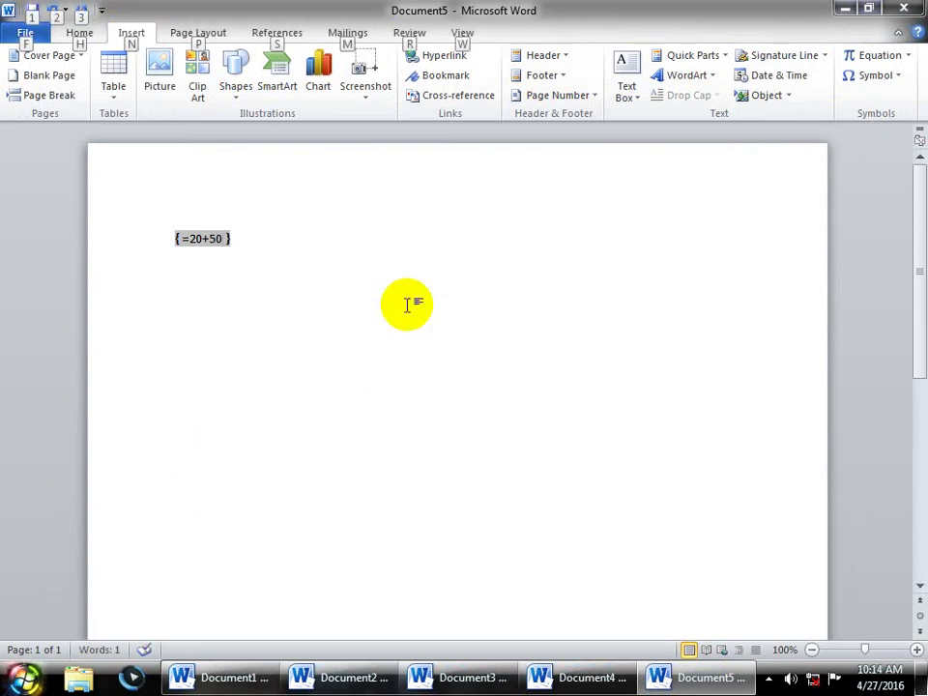
key(alt+F9)
key(F9)
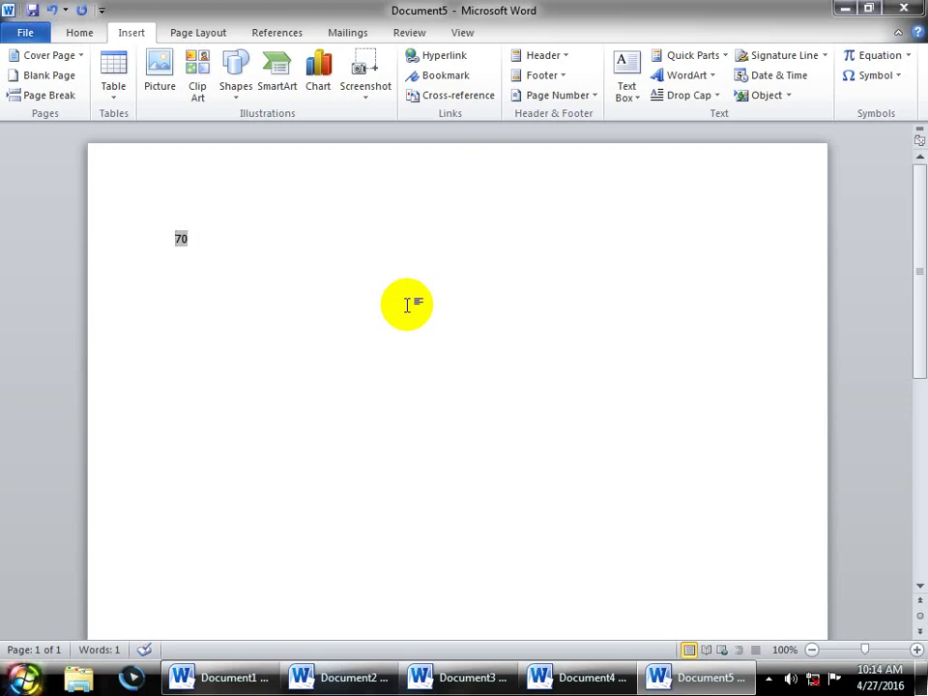
Step: Show the field code again, change the formula to =20+70 and update the result
key(alt+F9)
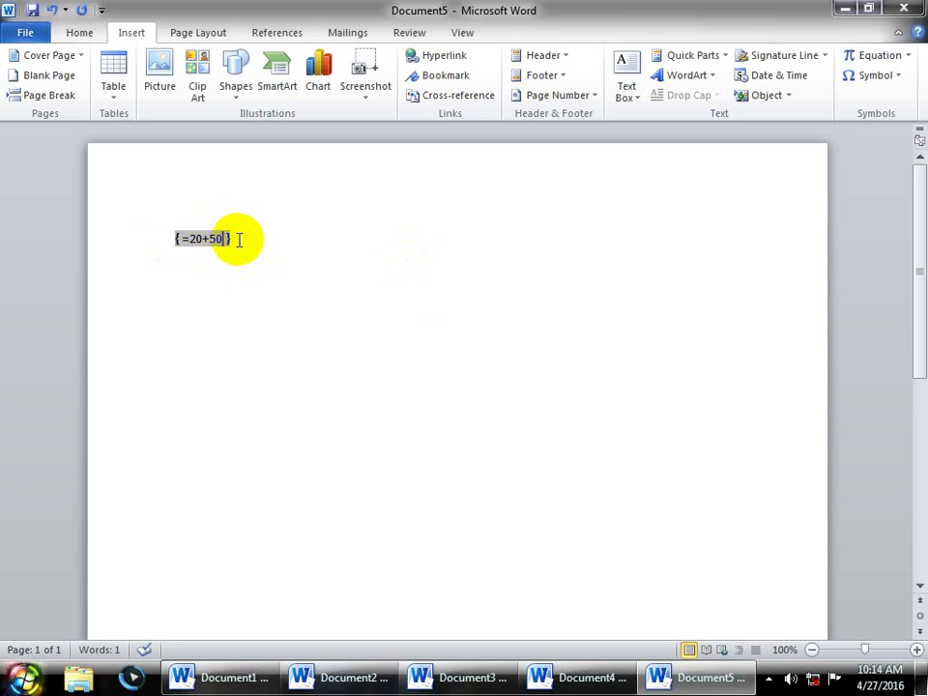
key(BackSpace)
key(BackSpace)
text(7)
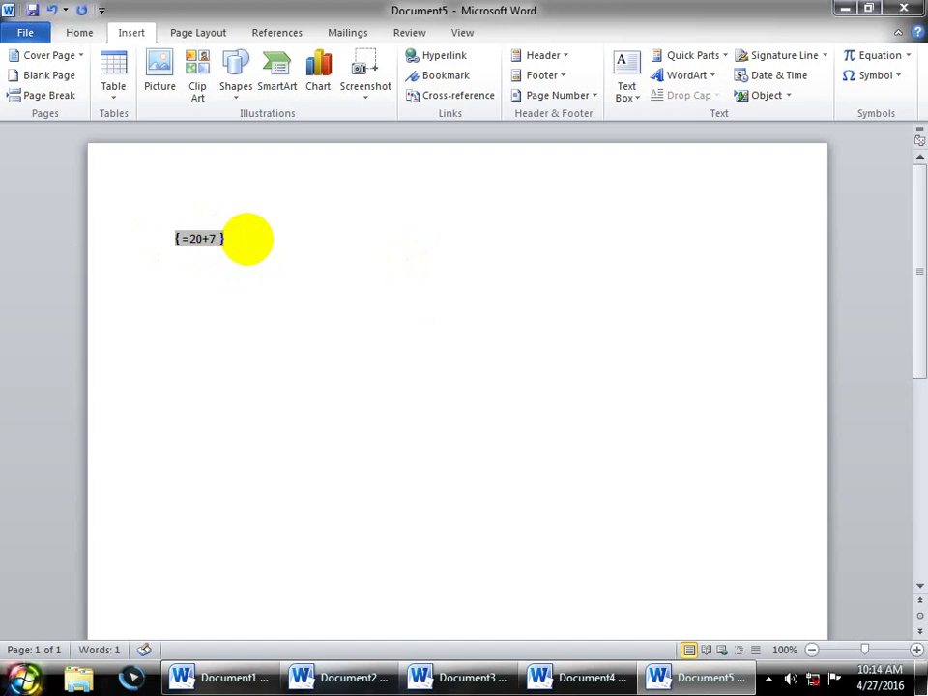
text(0)
key(F9)
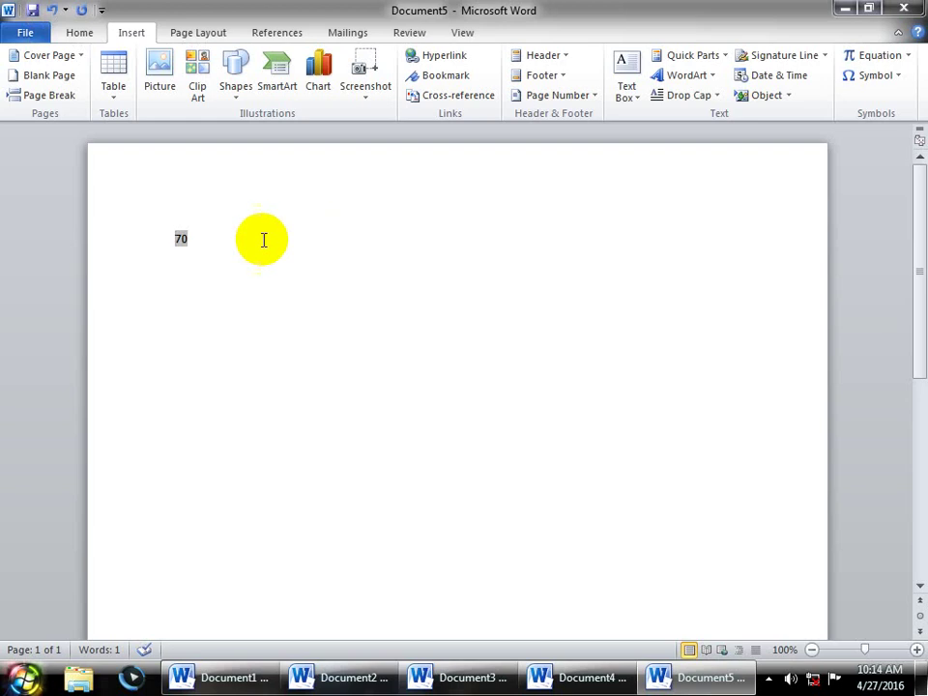
key(F9)
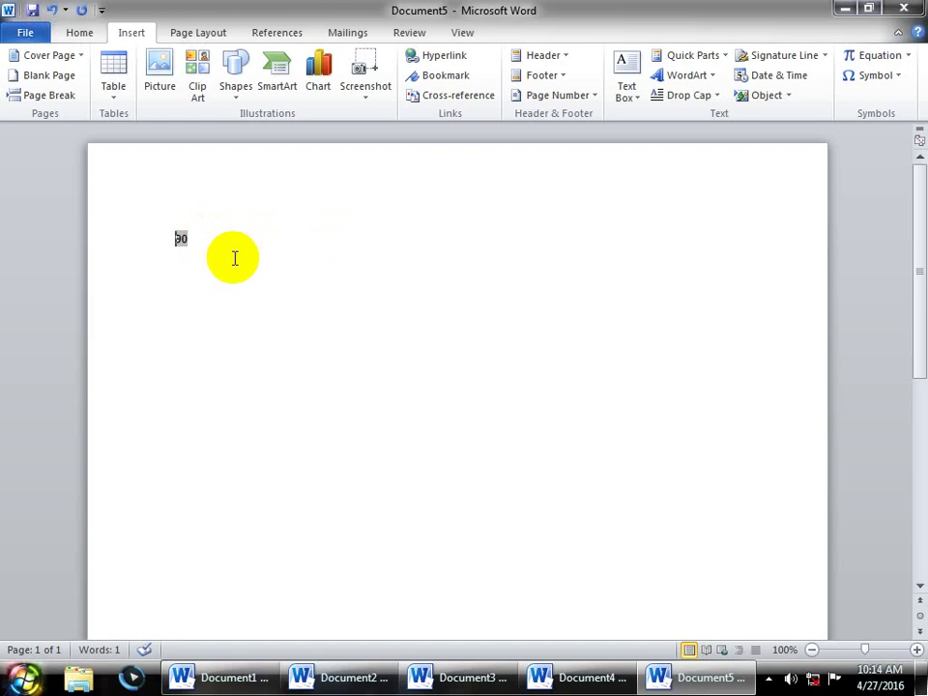
Step: Delete the formula field so the document is empty
key(End)
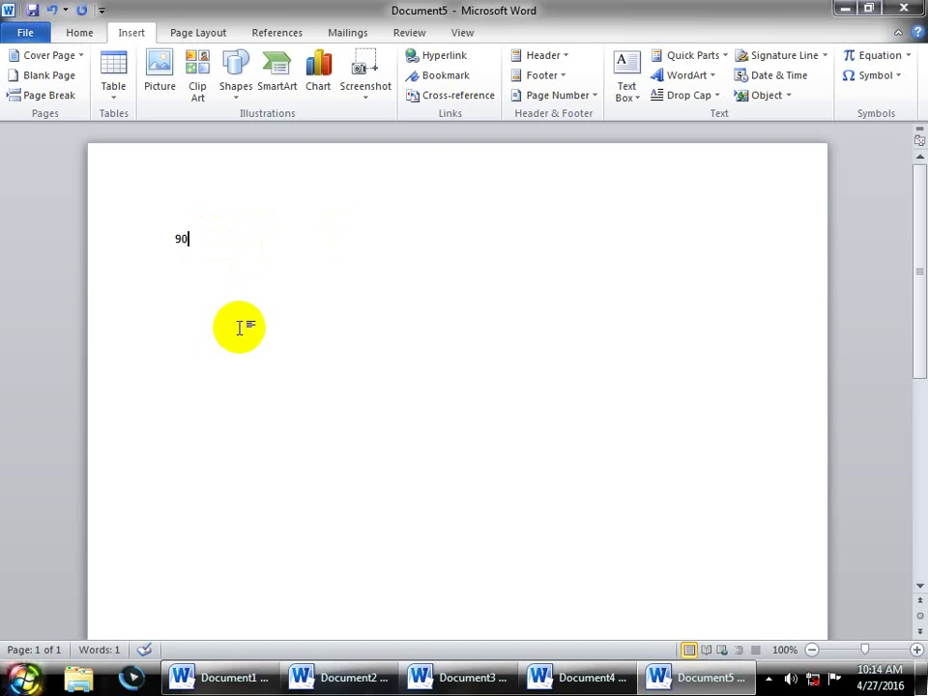
key(shift+Home)
key(BackSpace)
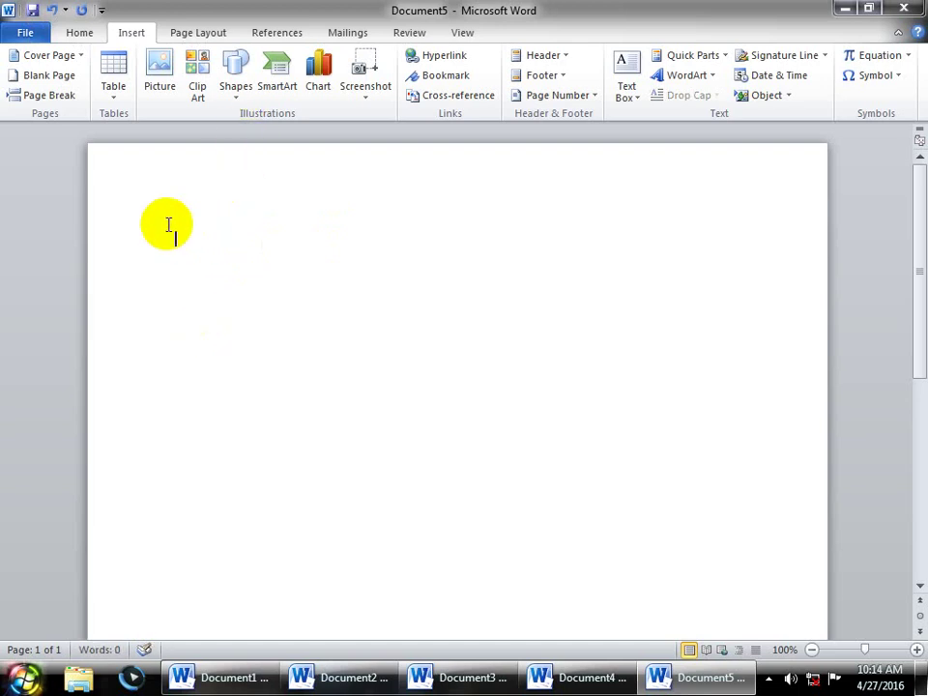
Step: Create a new blank document and insert an Author field in it
key(ctrl+n)
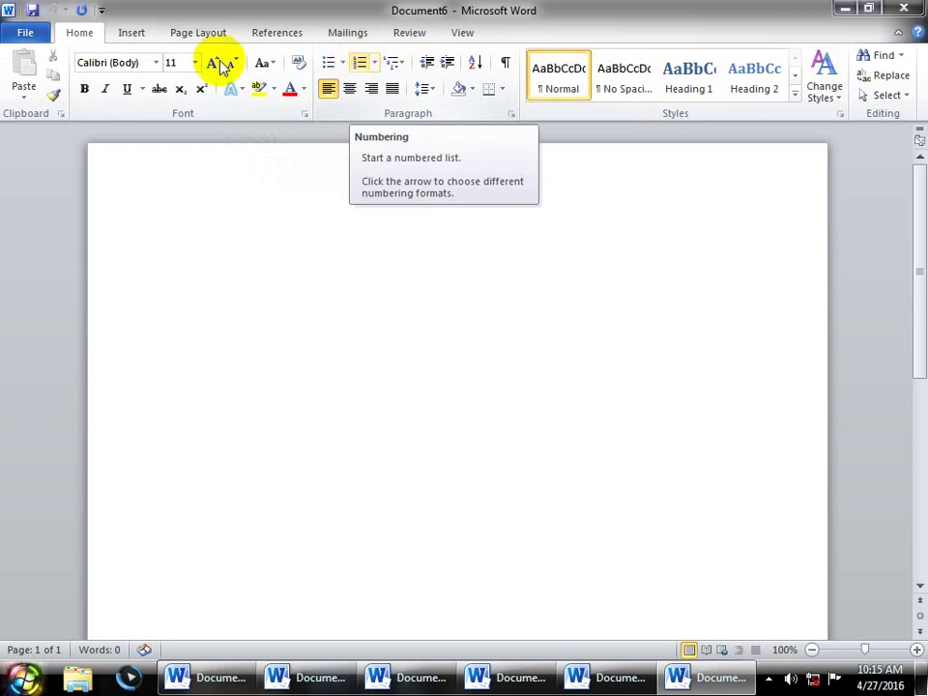
click(132, 34)
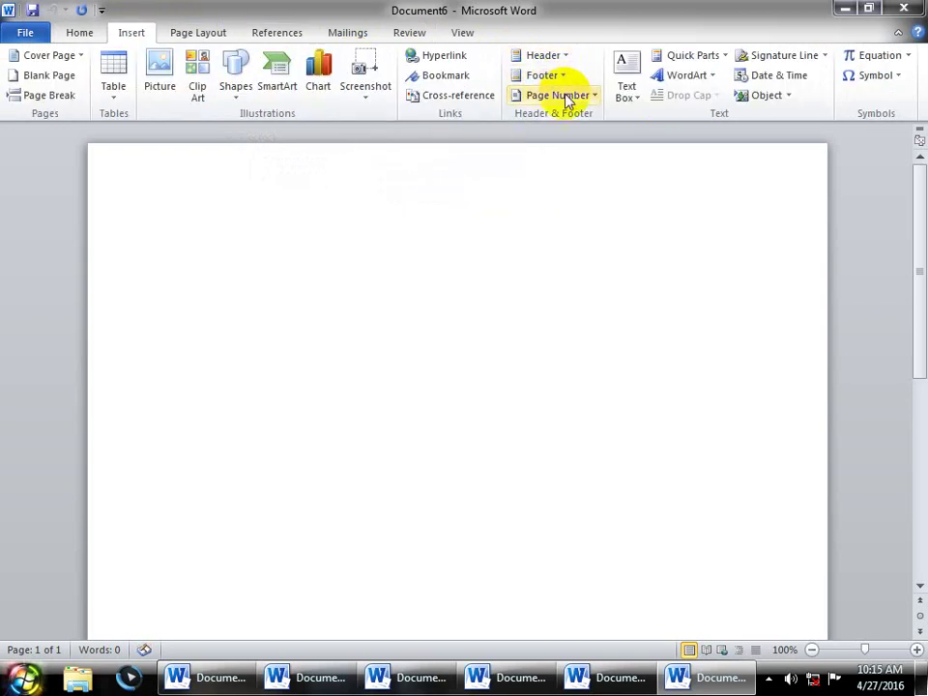
click(698, 57)
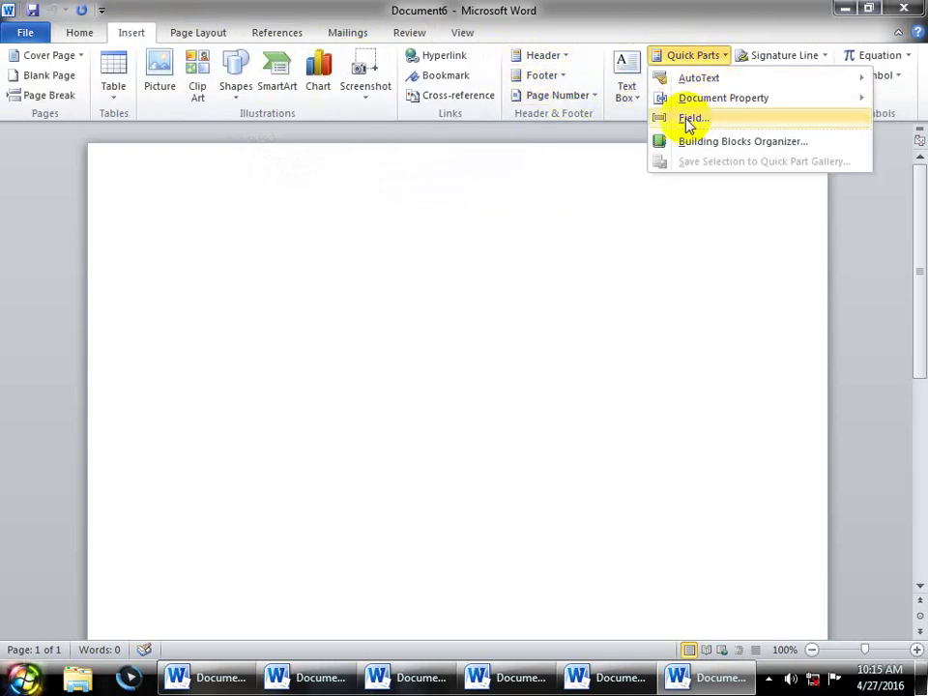
click(692, 118)
click(185, 261)
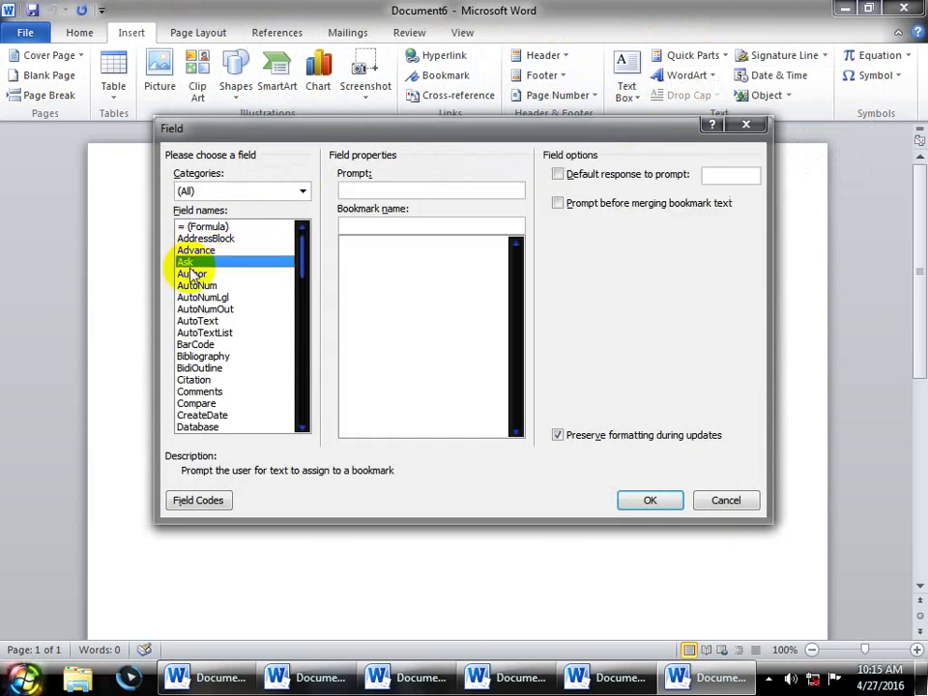
click(193, 274)
click(628, 505)
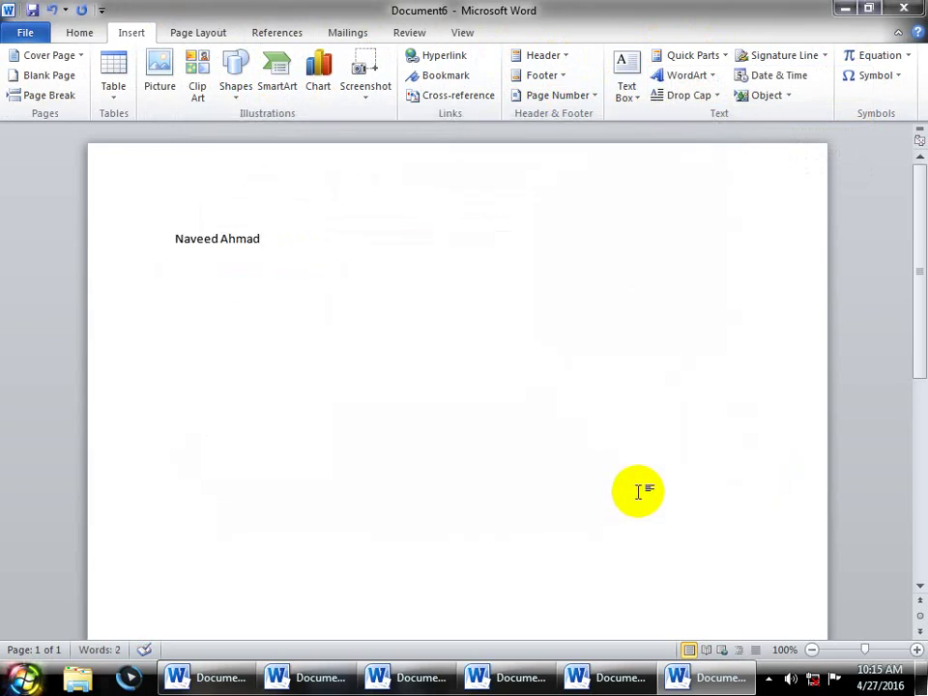
Step: Insert a FileName field with no format on a new line below the author's name
key(Return)
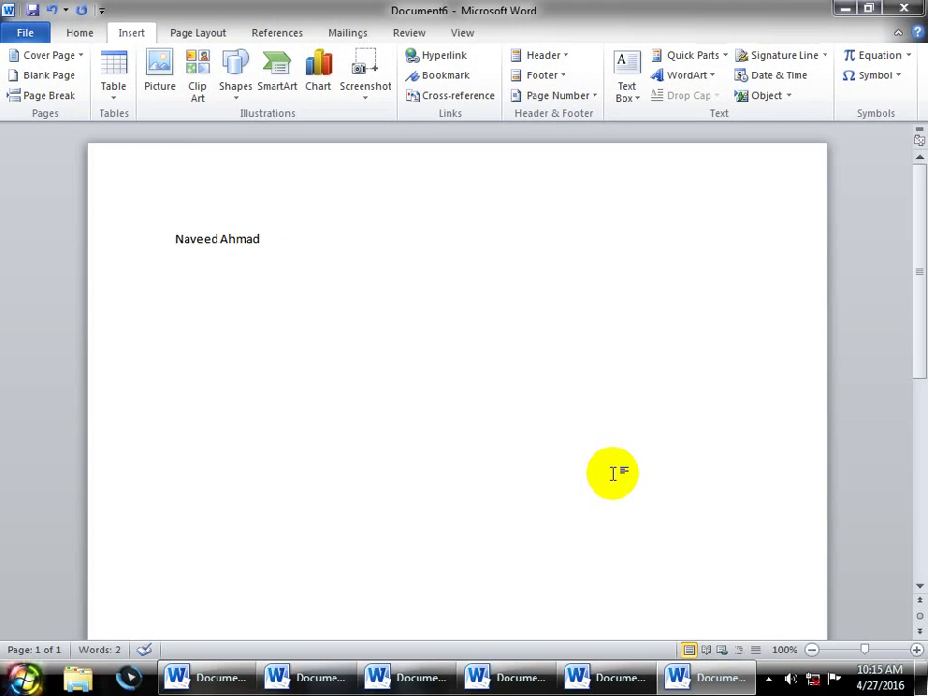
click(692, 56)
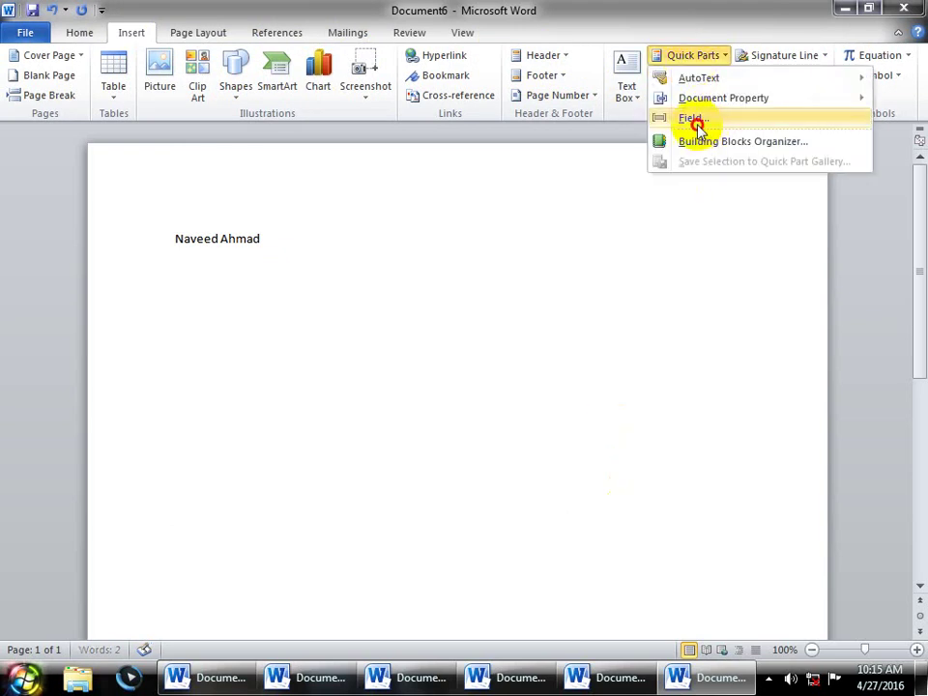
click(692, 118)
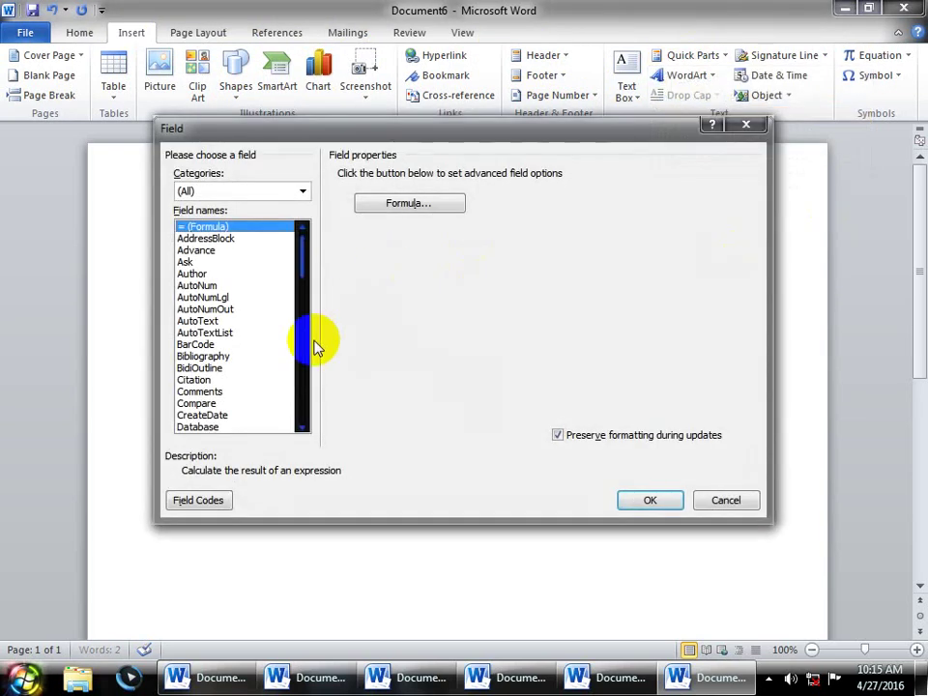
key(f)
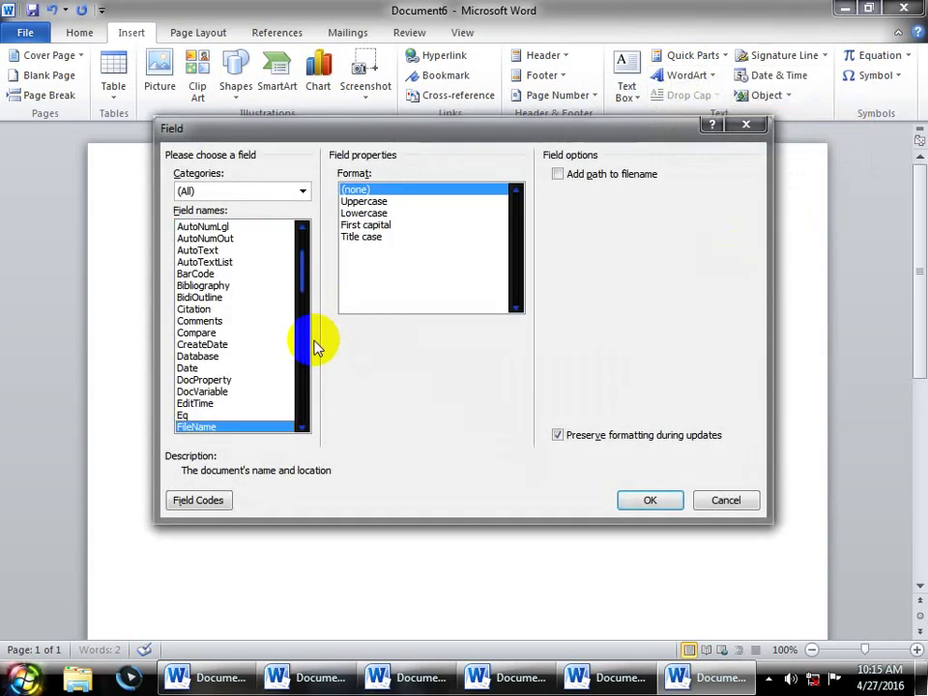
click(646, 500)
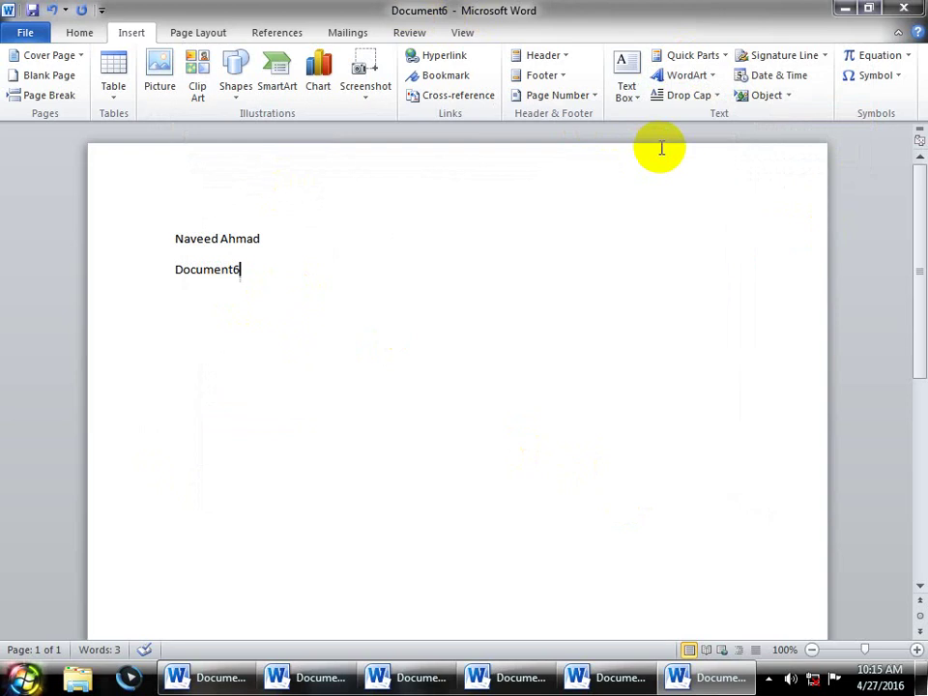
click(635, 95)
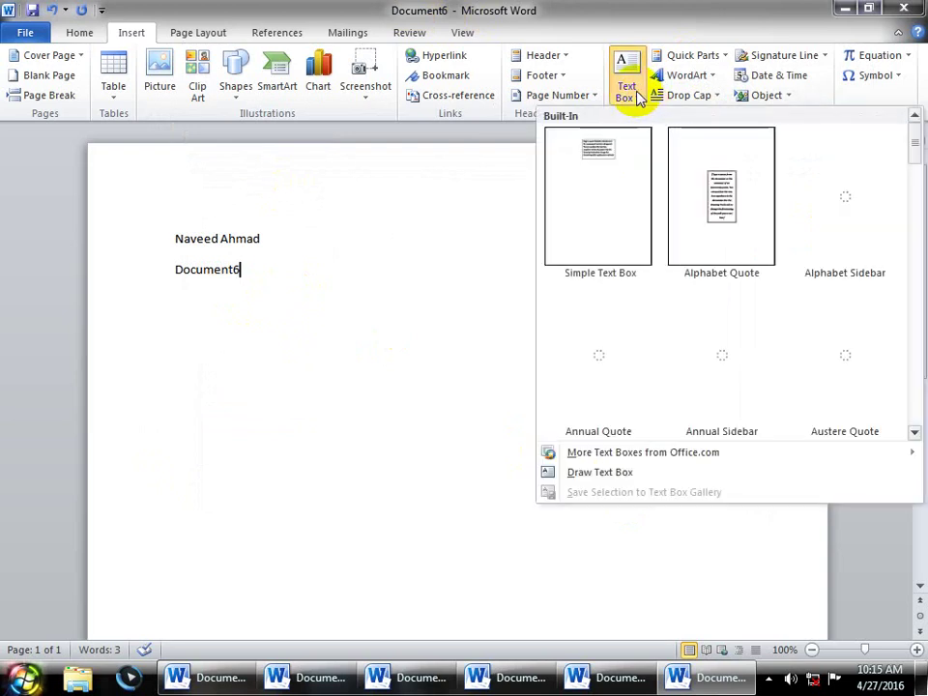
click(634, 95)
click(698, 55)
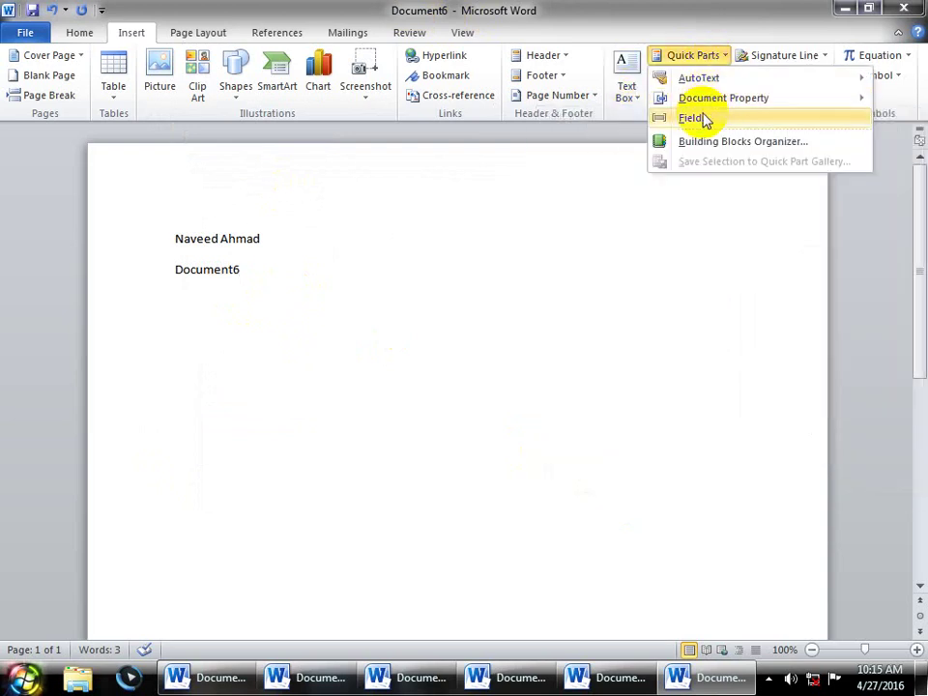
click(692, 240)
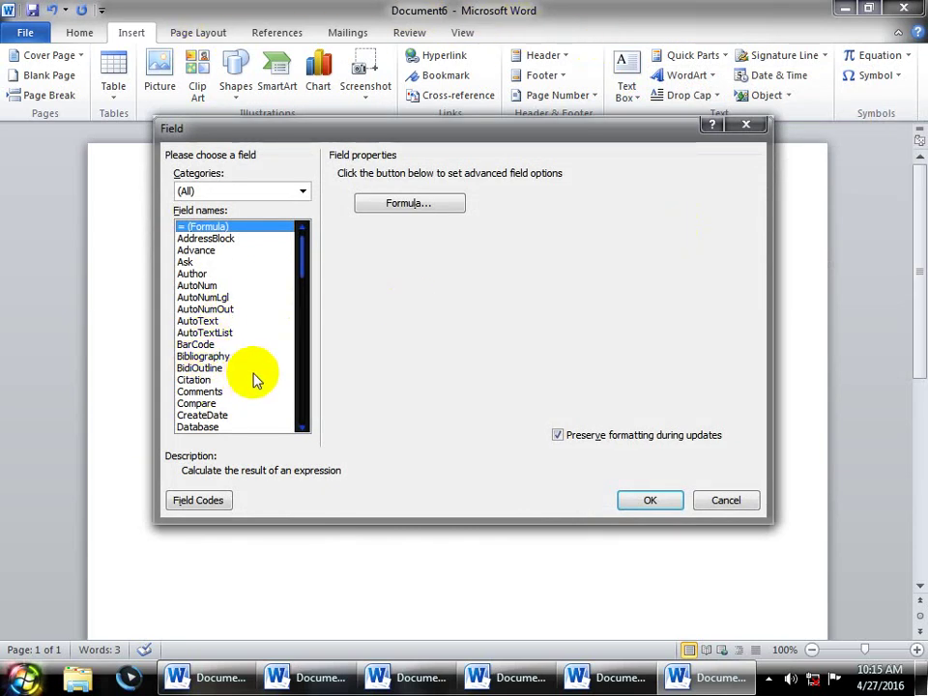
click(748, 125)
click(273, 35)
click(131, 33)
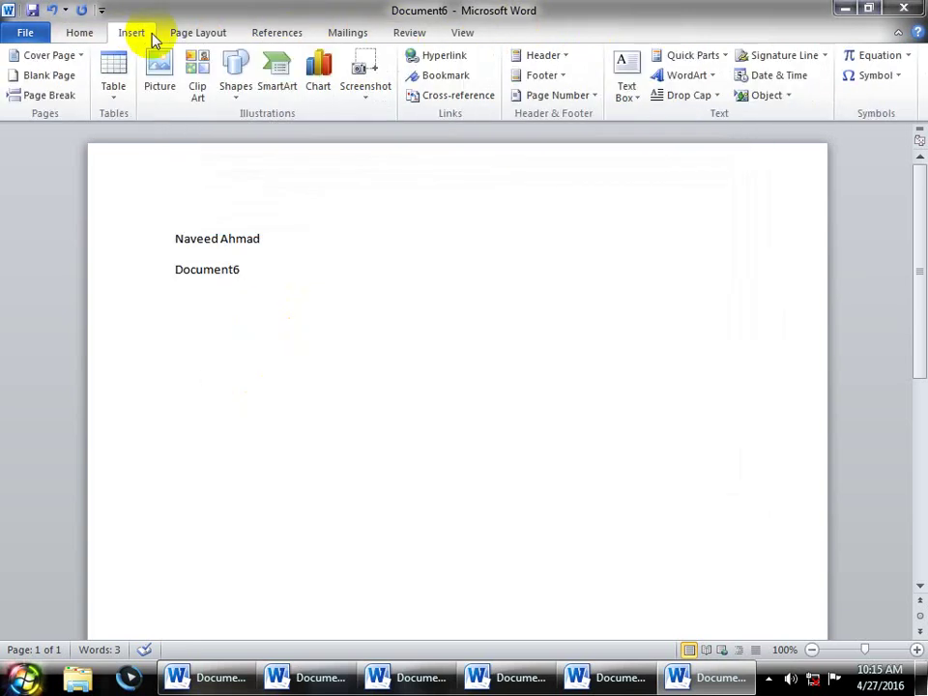
Step: Insert a Time field directly after the file name and start a new line below it
click(698, 56)
click(694, 118)
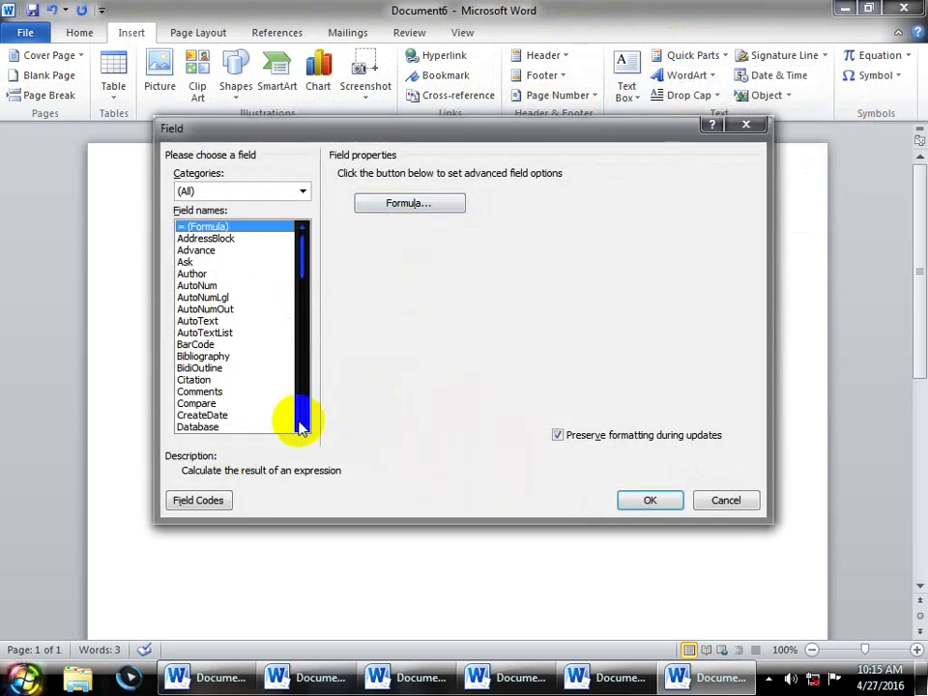
key(t)
key(t)
key(t)
key(t)
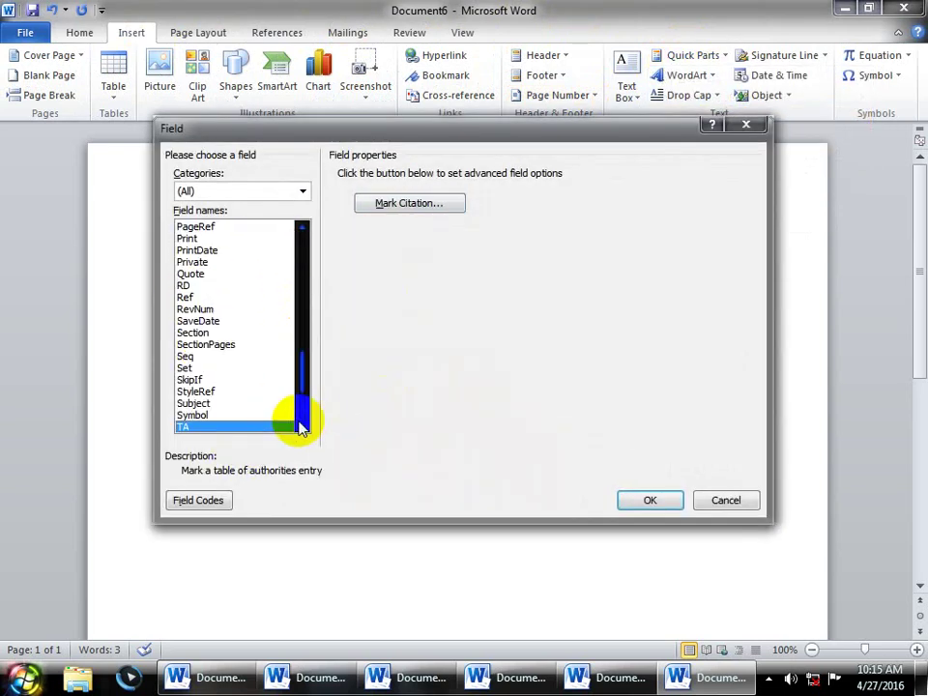
key(t)
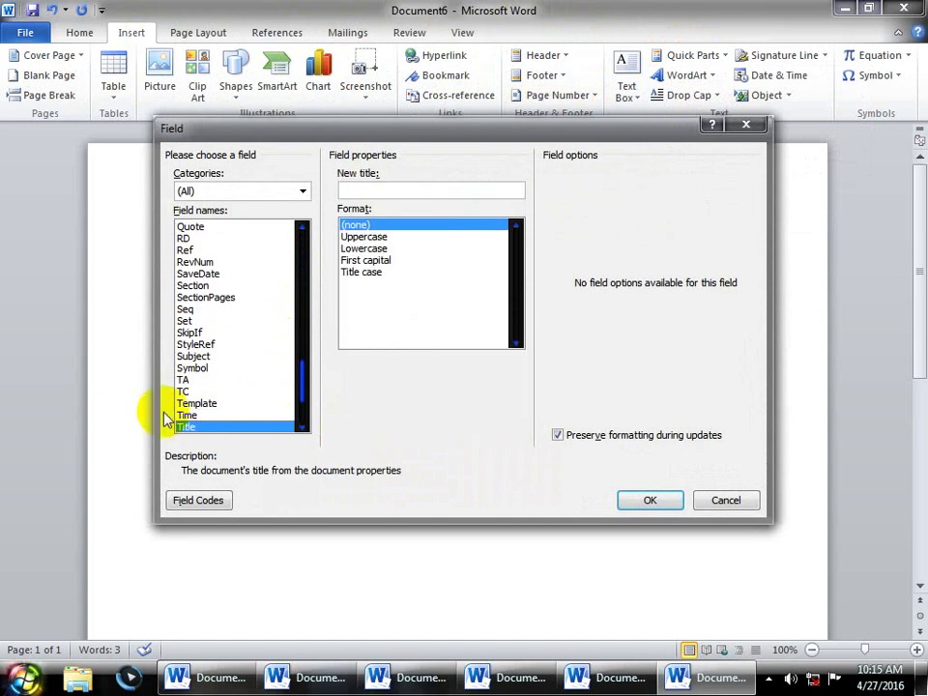
click(207, 414)
click(650, 499)
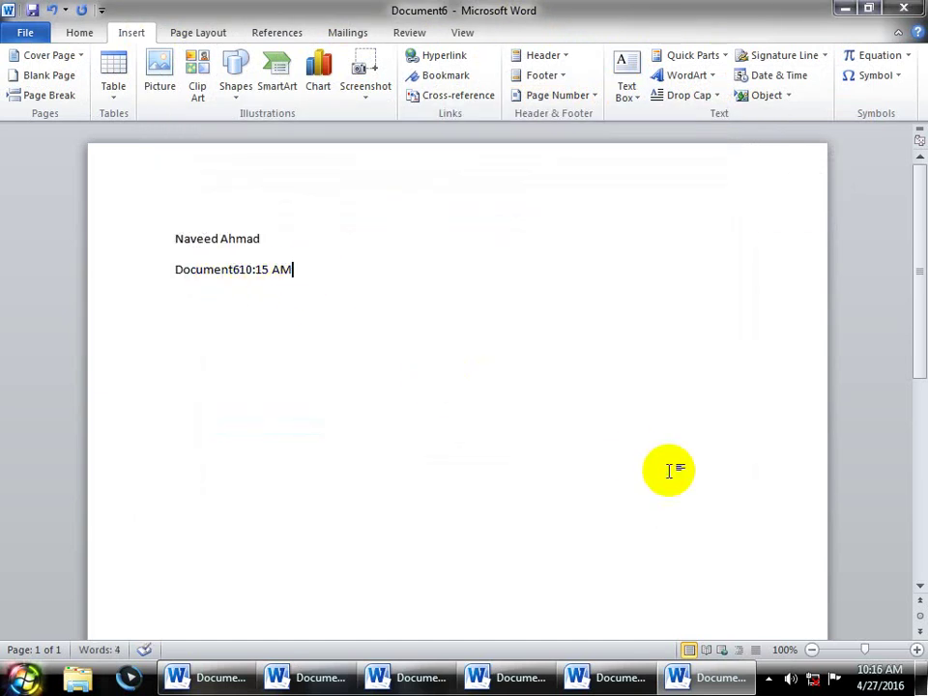
key(Return)
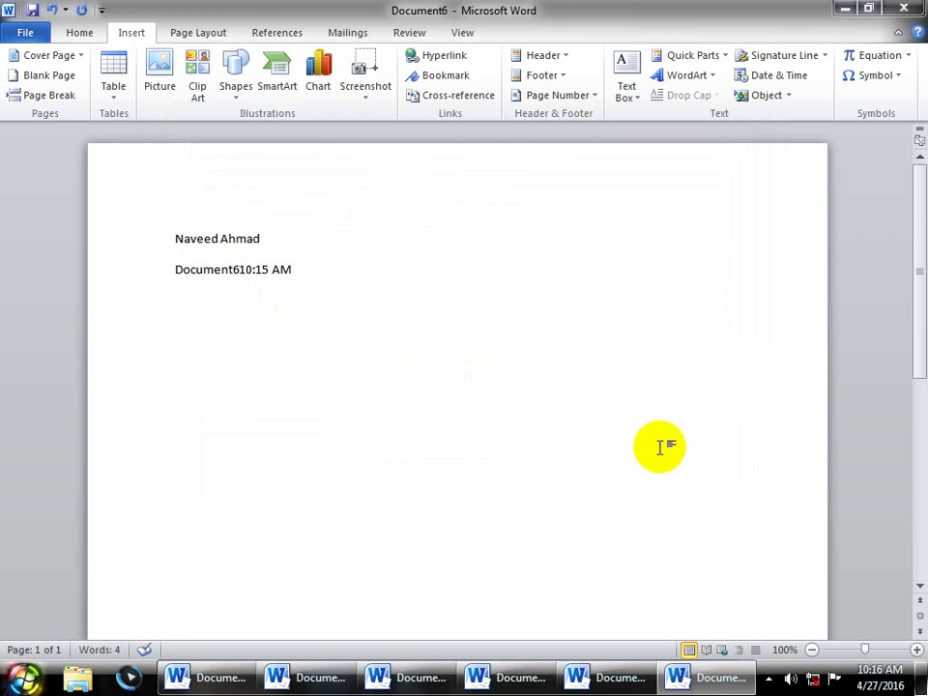
Step: Create a new blank document and insert the built-in Blank header in it
key(ctrl+n)
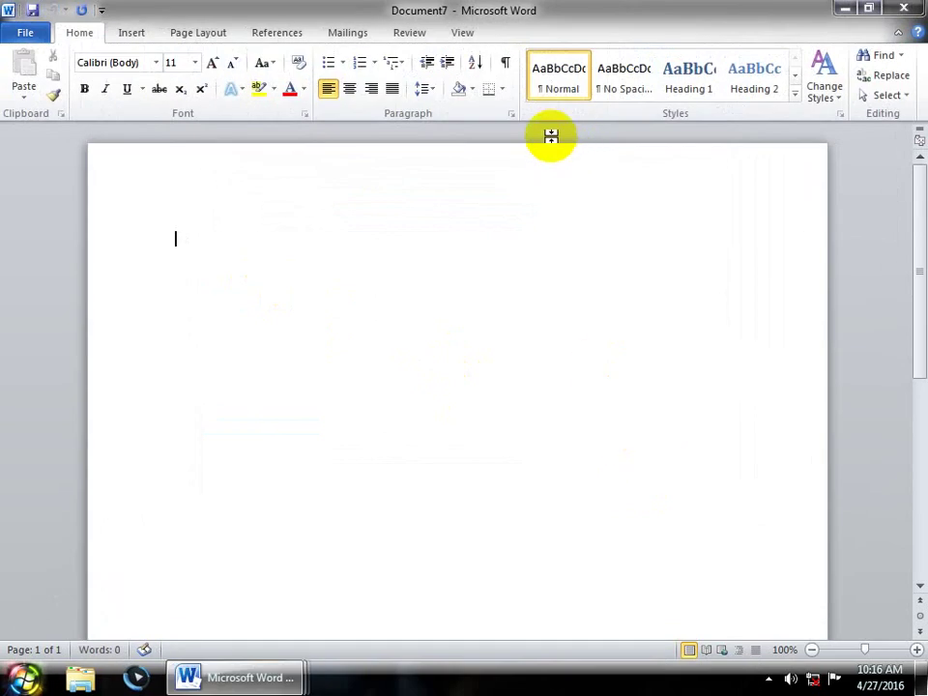
click(125, 35)
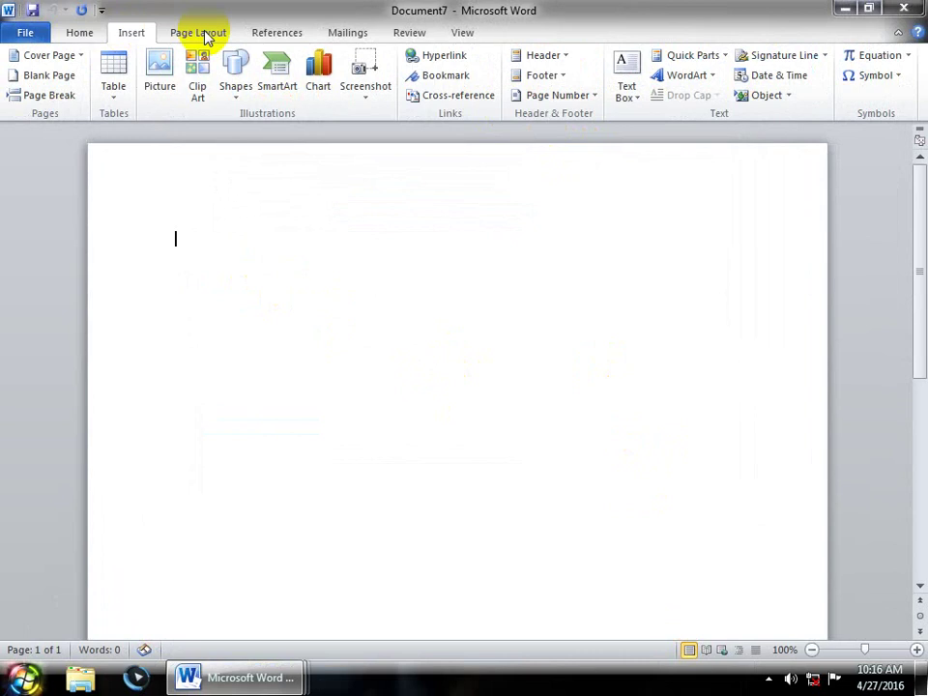
click(719, 60)
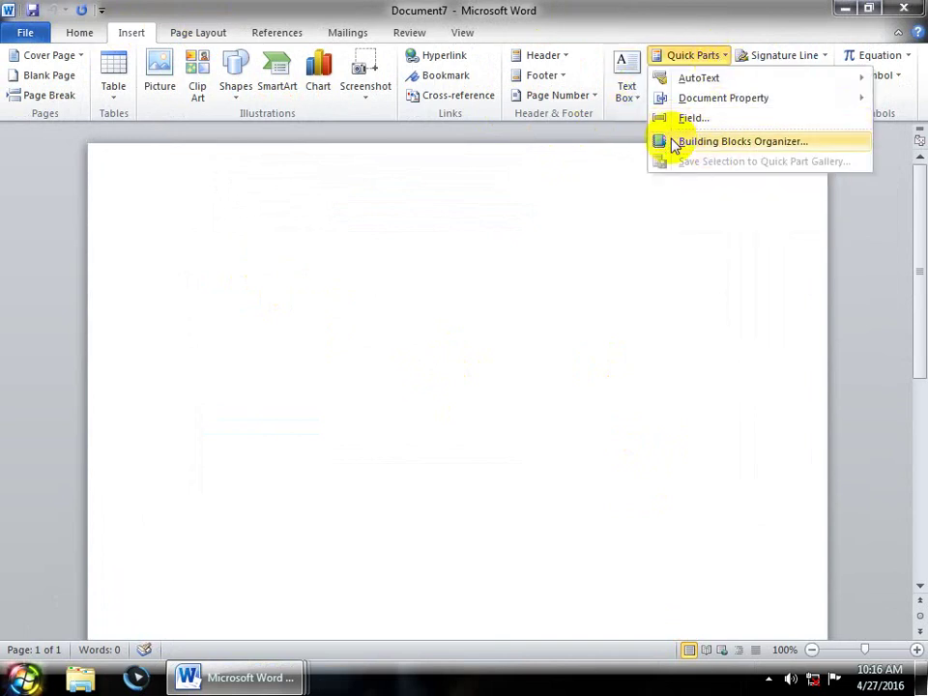
mouse_move(704, 87)
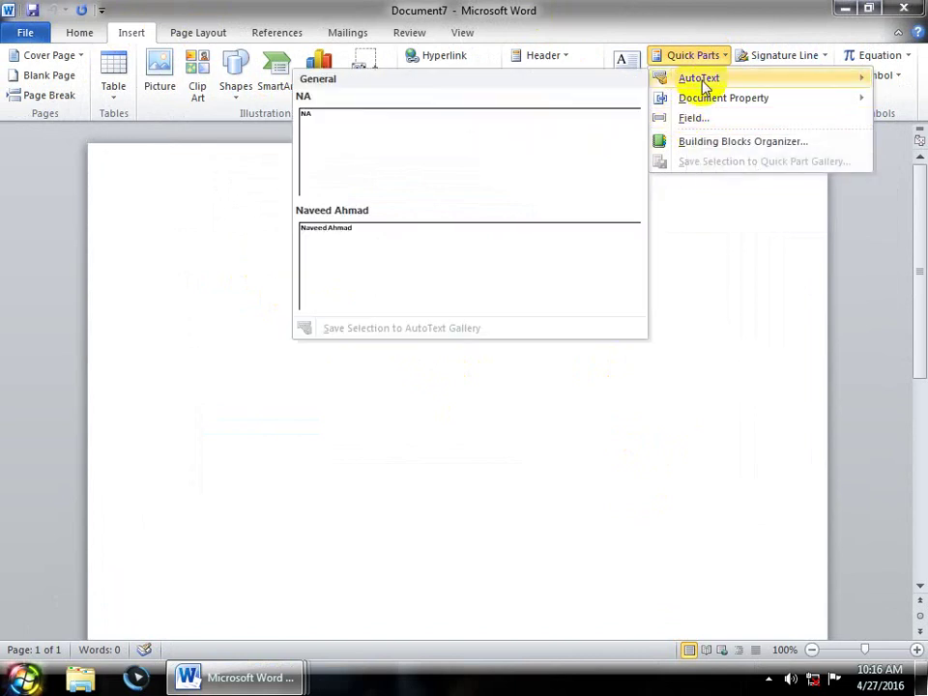
click(553, 60)
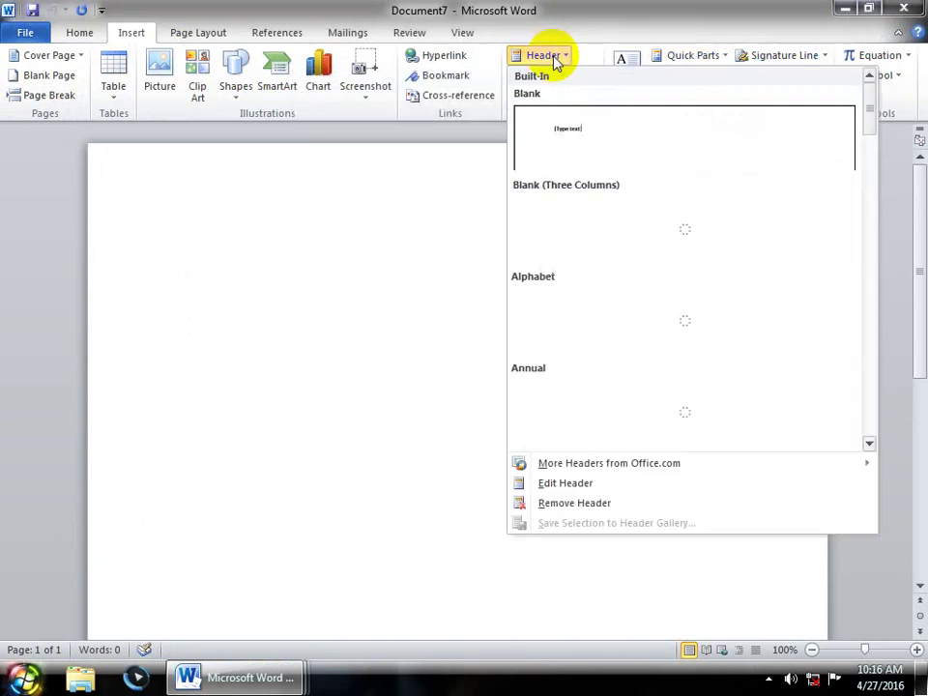
click(549, 130)
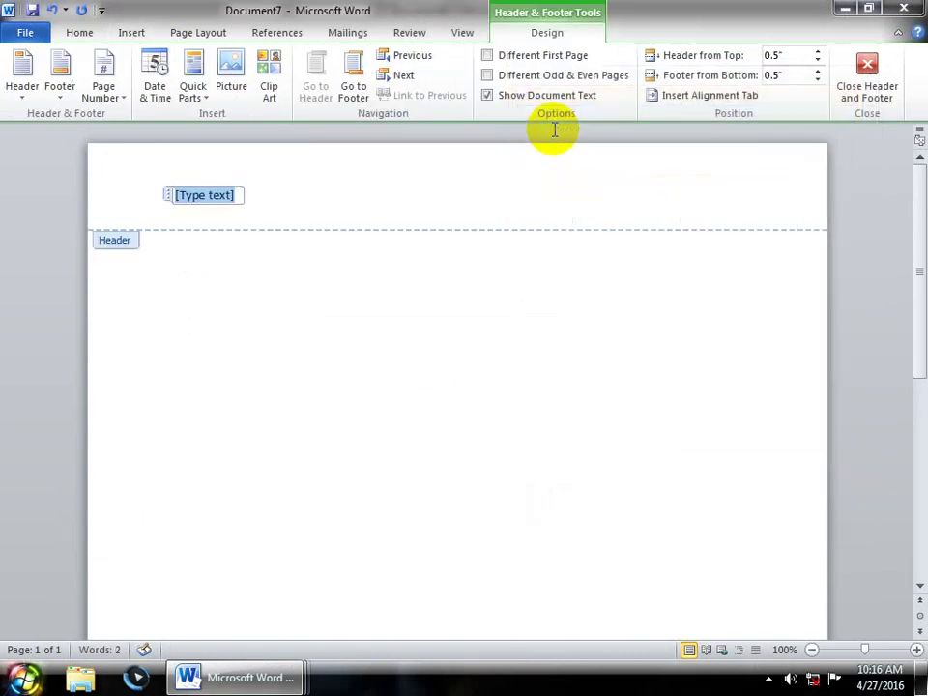
Step: Fill the header placeholder with the text "Well come to Epistemics college"
text(Well co)
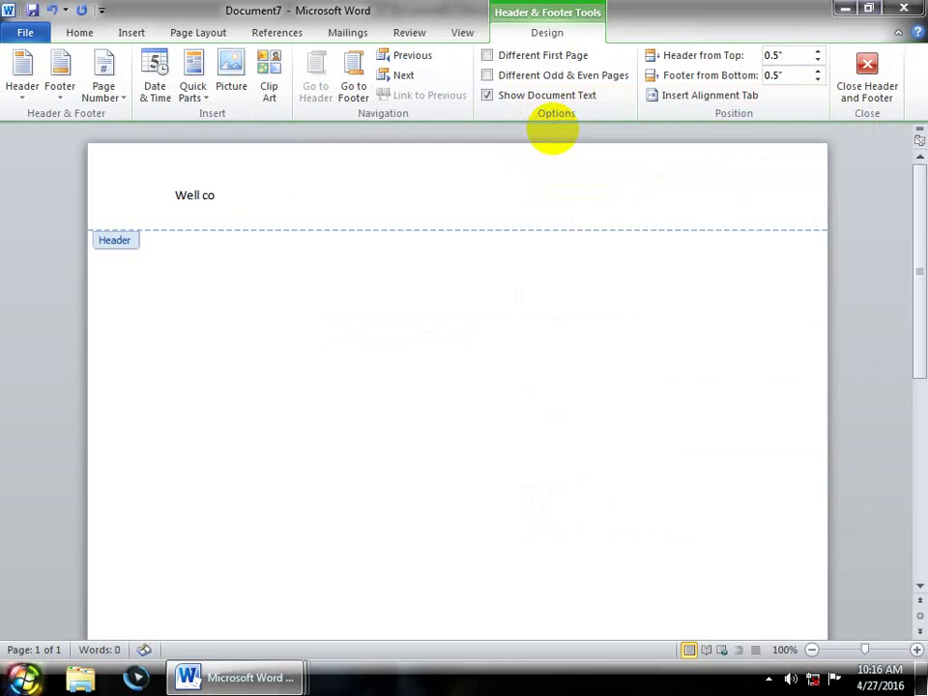
text(me to Episteim)
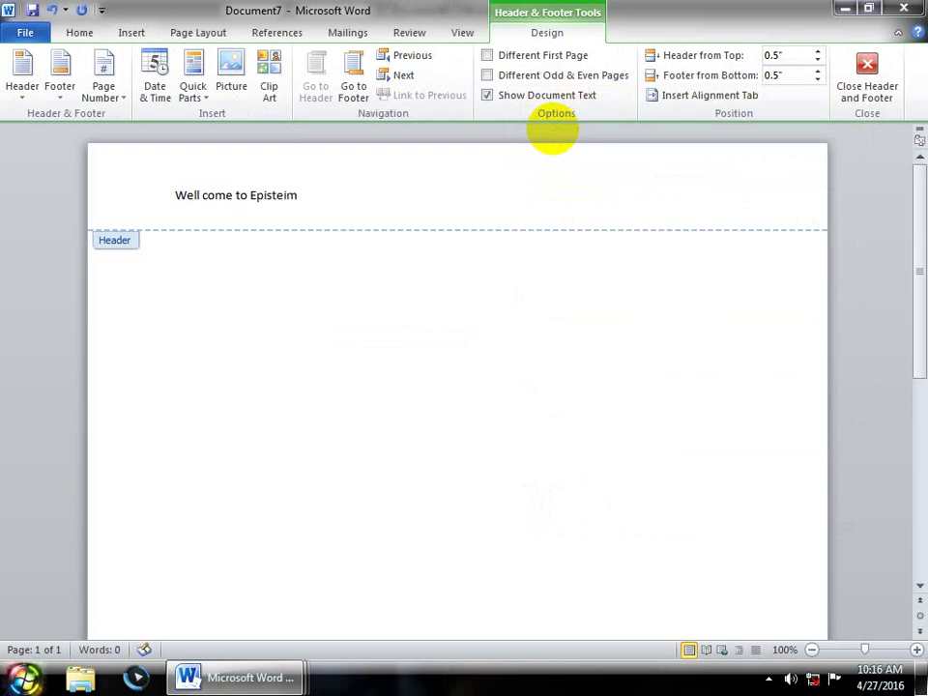
text(ciomics colleg)
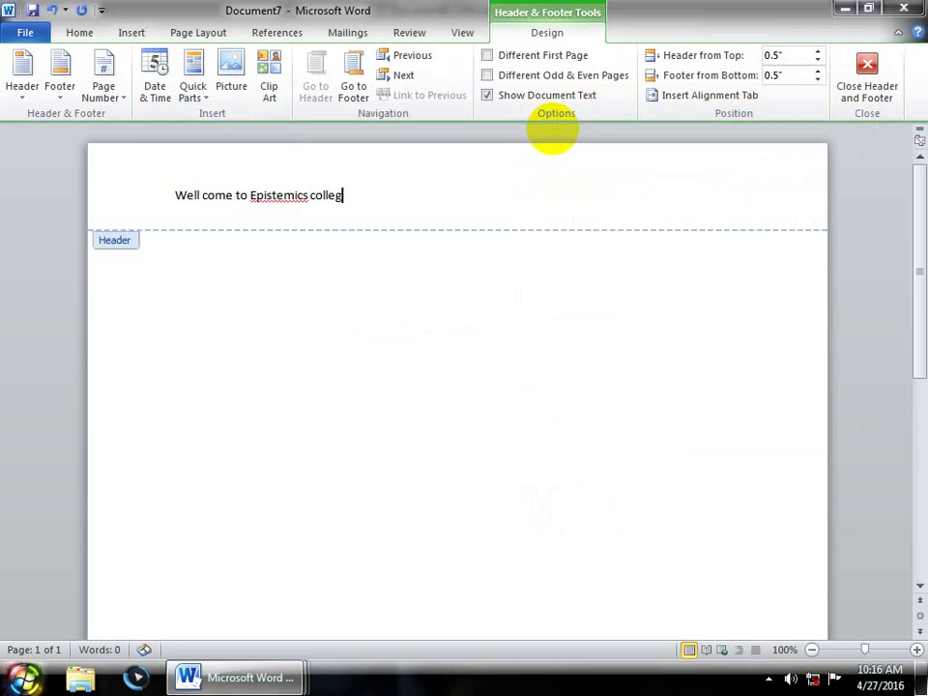
text(e)
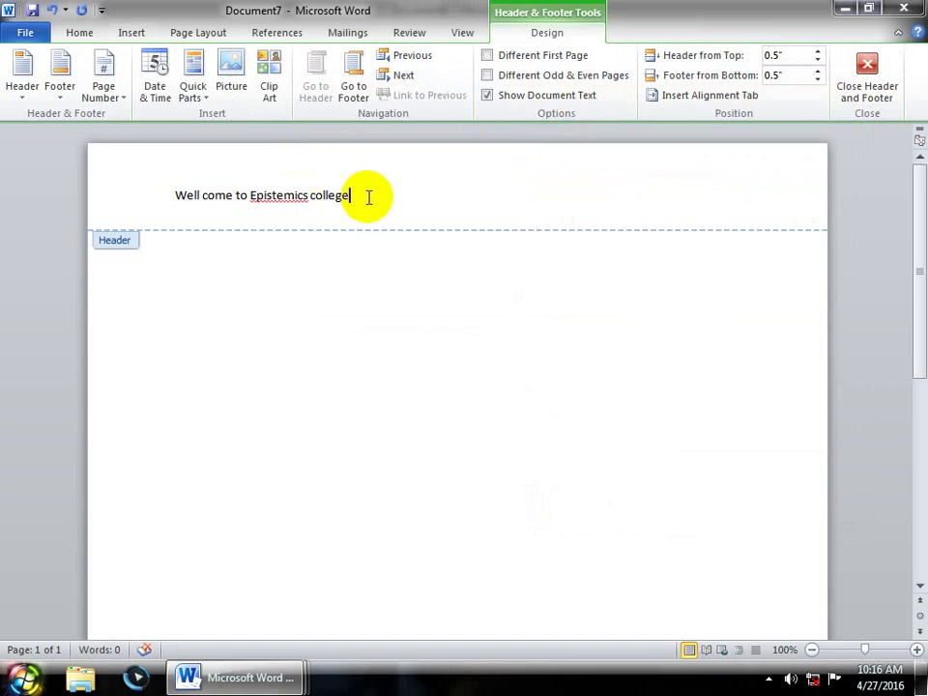
Step: Enlarge the whole header text by several font sizes and center it
drag(368, 198, 29, 198)
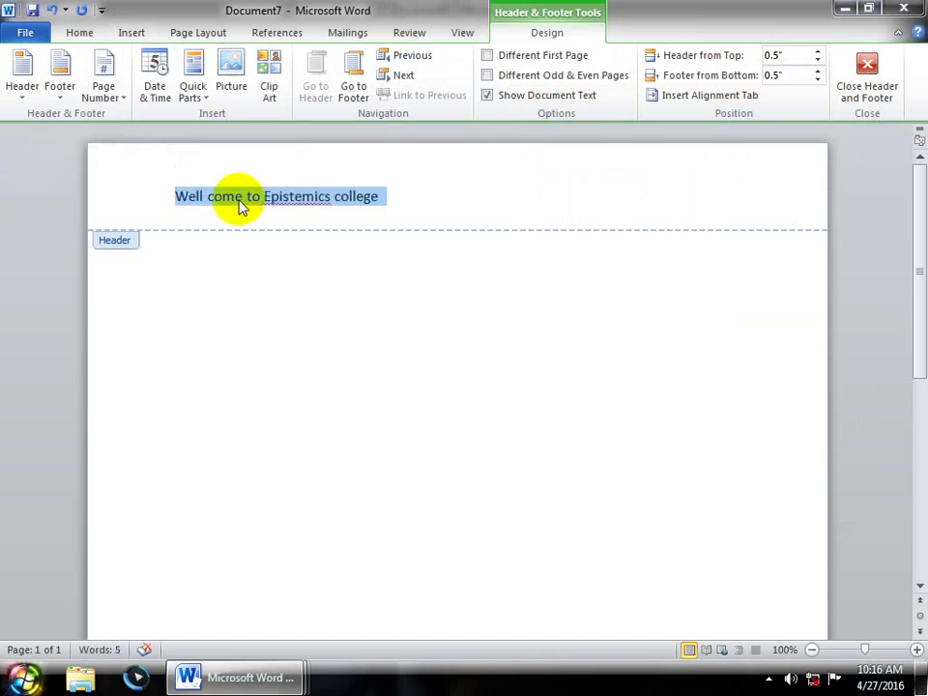
key(ctrl+shift+period)
key(ctrl+shift+period)
key(ctrl+shift+period)
key(ctrl+shift+period)
key(ctrl+shift+period)
key(ctrl+shift+period)
key(ctrl+shift+period)
key(ctrl+e)
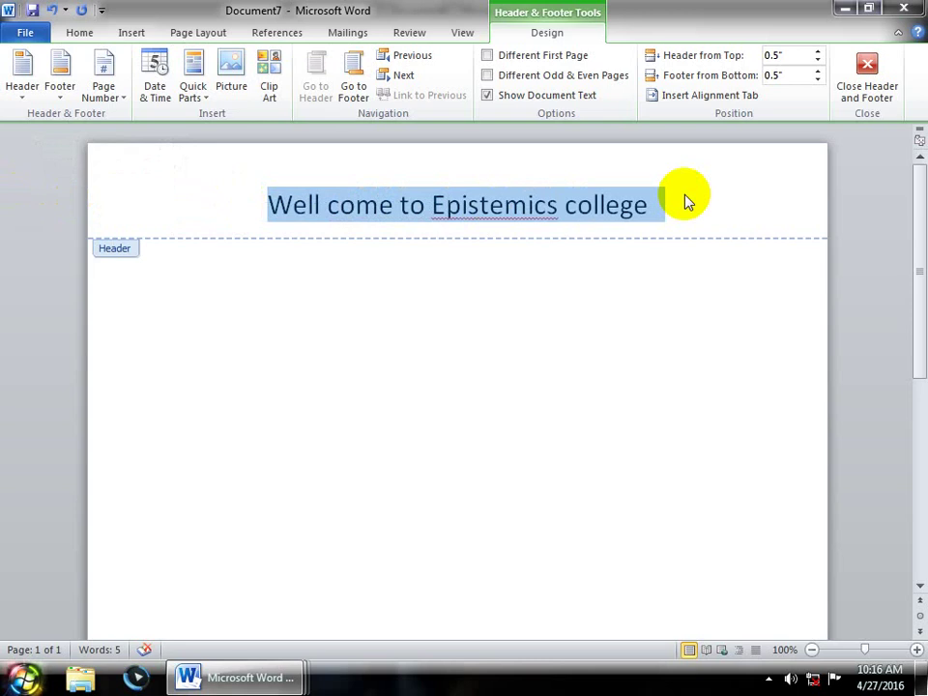
Step: Save the selected header text to the Header gallery under the name "custom" and close the header
click(135, 35)
click(543, 54)
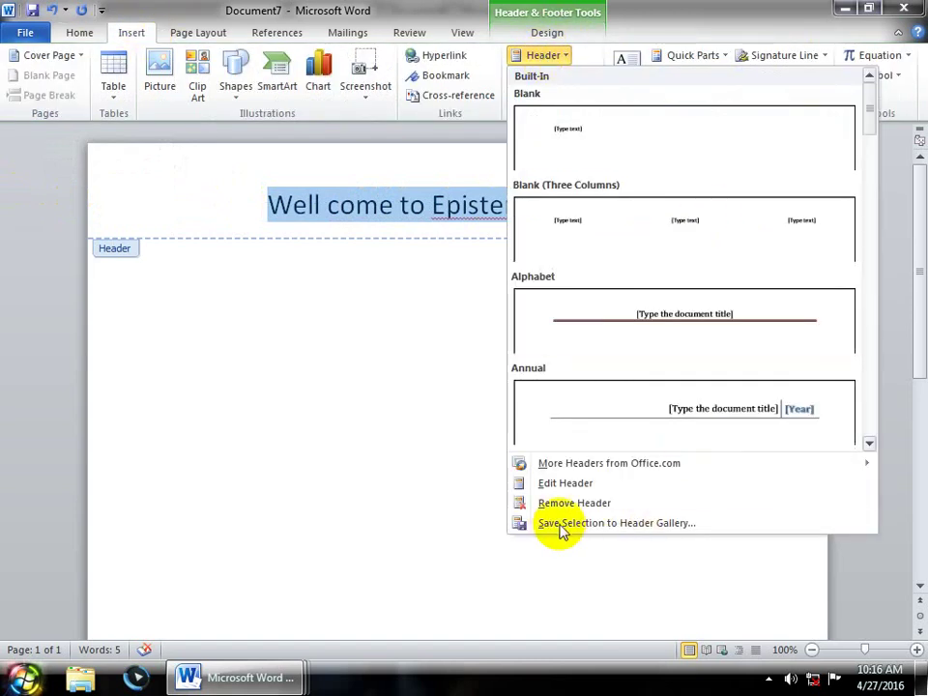
click(613, 524)
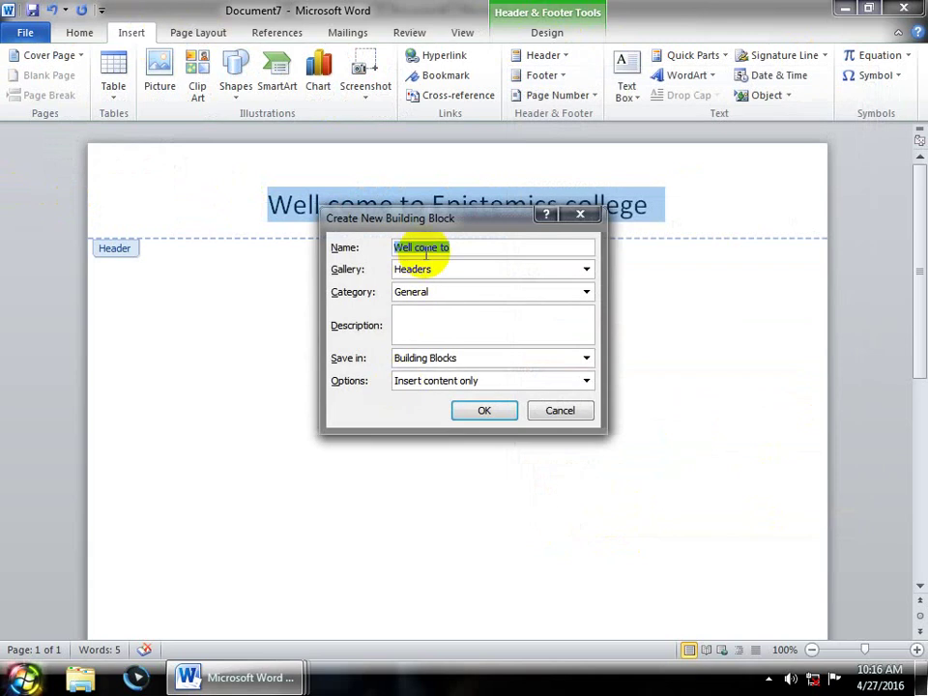
text(custom)
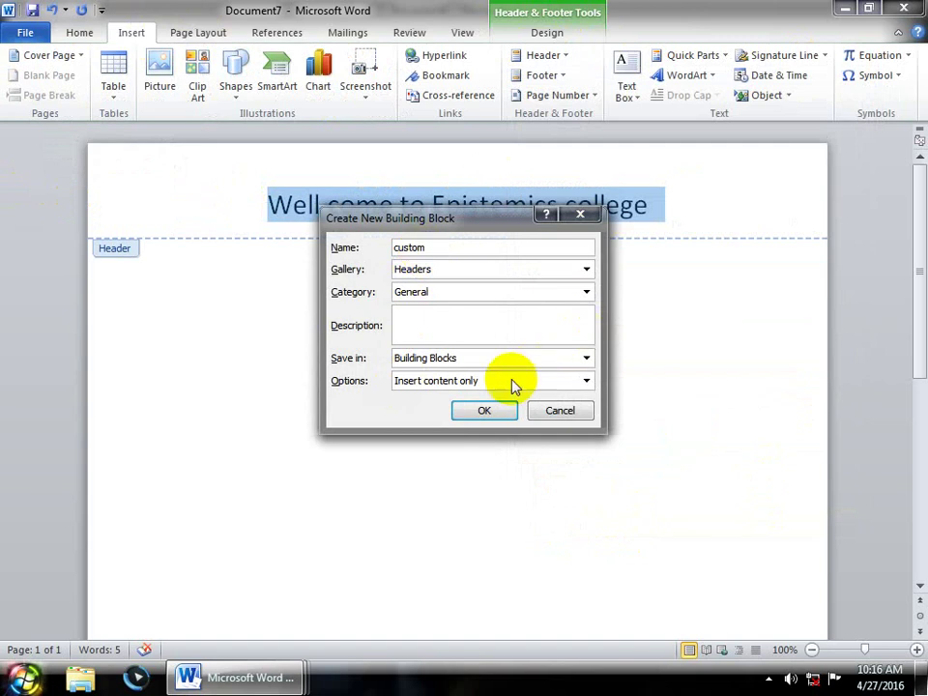
click(483, 410)
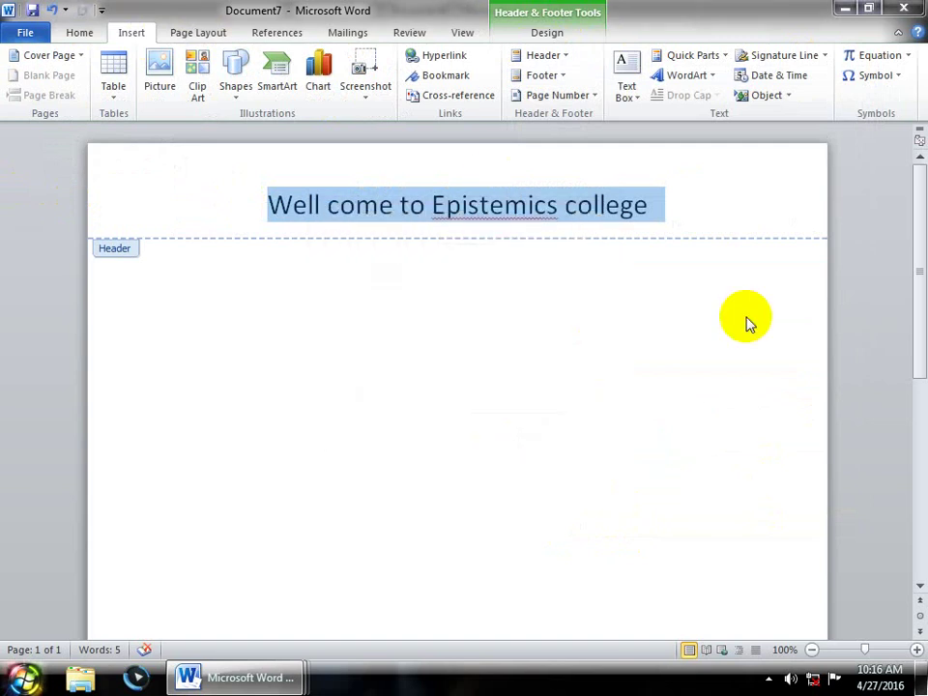
click(561, 37)
click(882, 60)
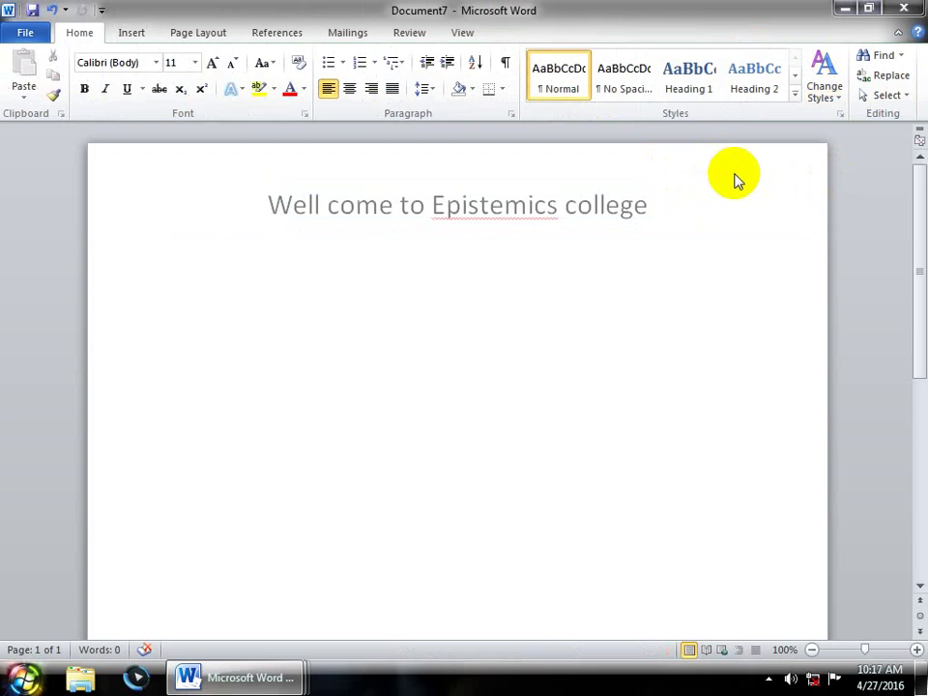
Step: Create a new blank document and check the "custom" header's available options in the Header gallery without inserting it
key(ctrl+n)
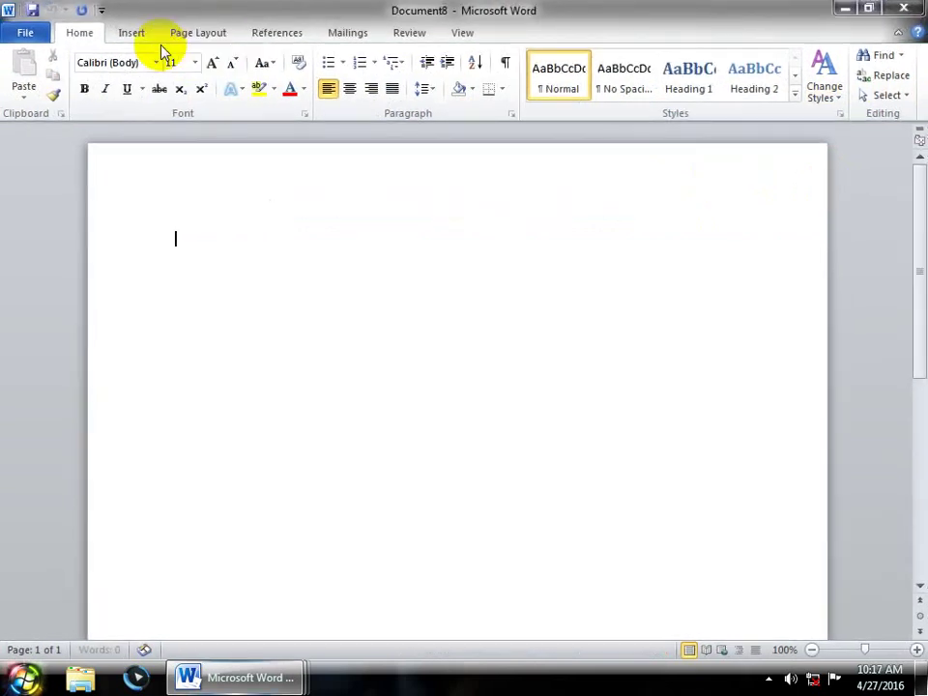
click(142, 37)
click(557, 56)
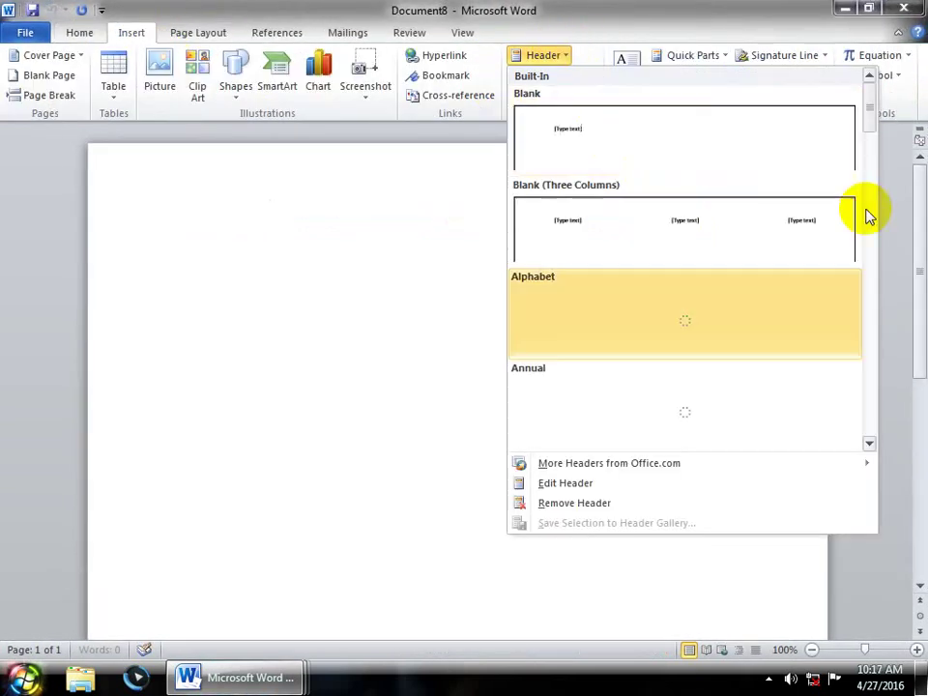
drag(872, 118, 839, 472)
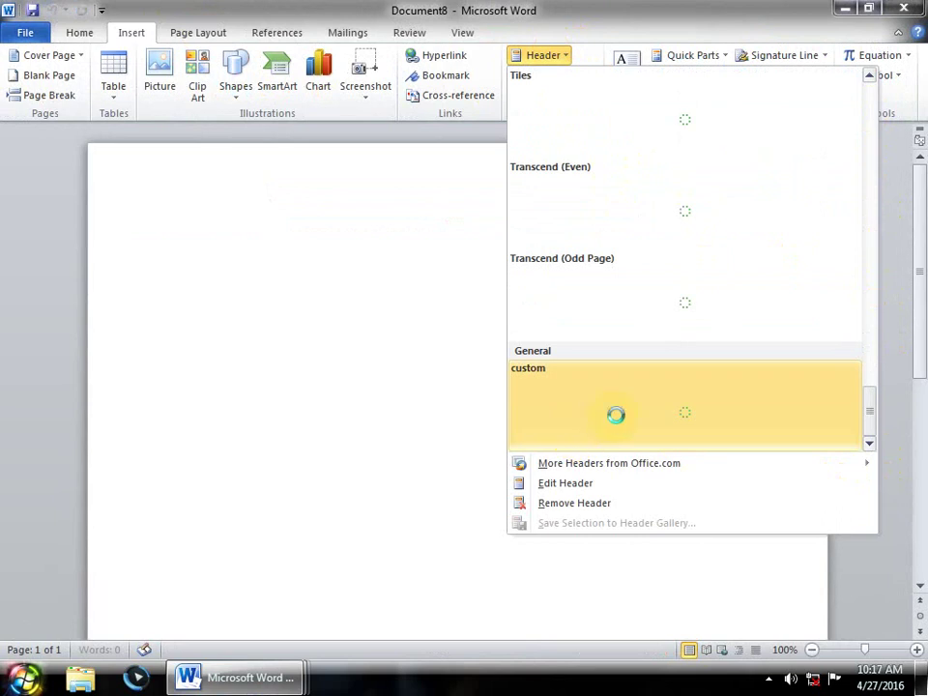
right_click(663, 410)
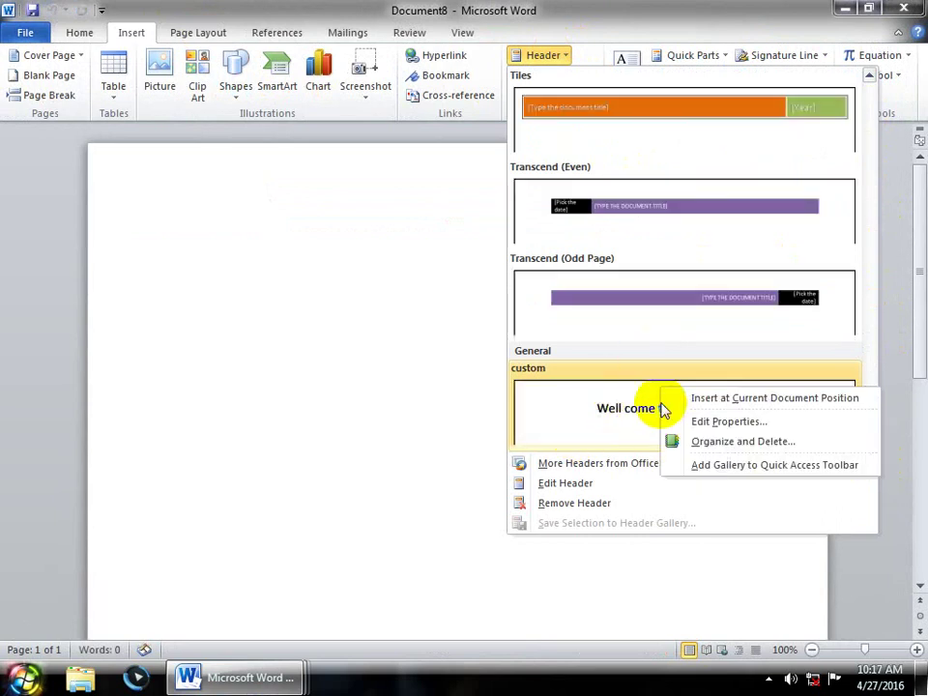
click(357, 306)
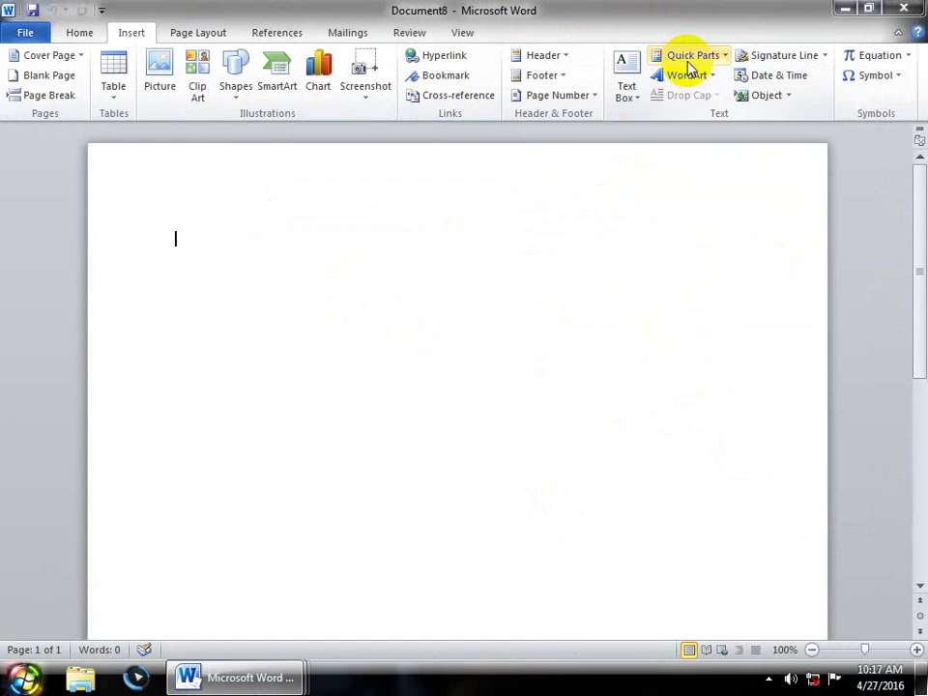
Step: Locate the "custom" header in the Building Blocks Organizer and select it to preview its content
click(689, 60)
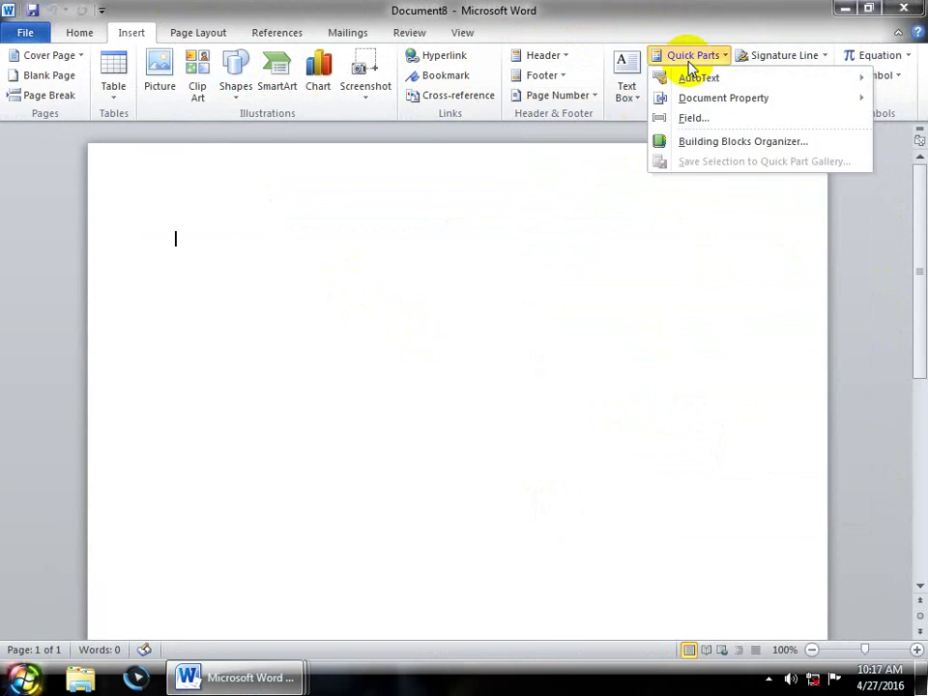
click(759, 145)
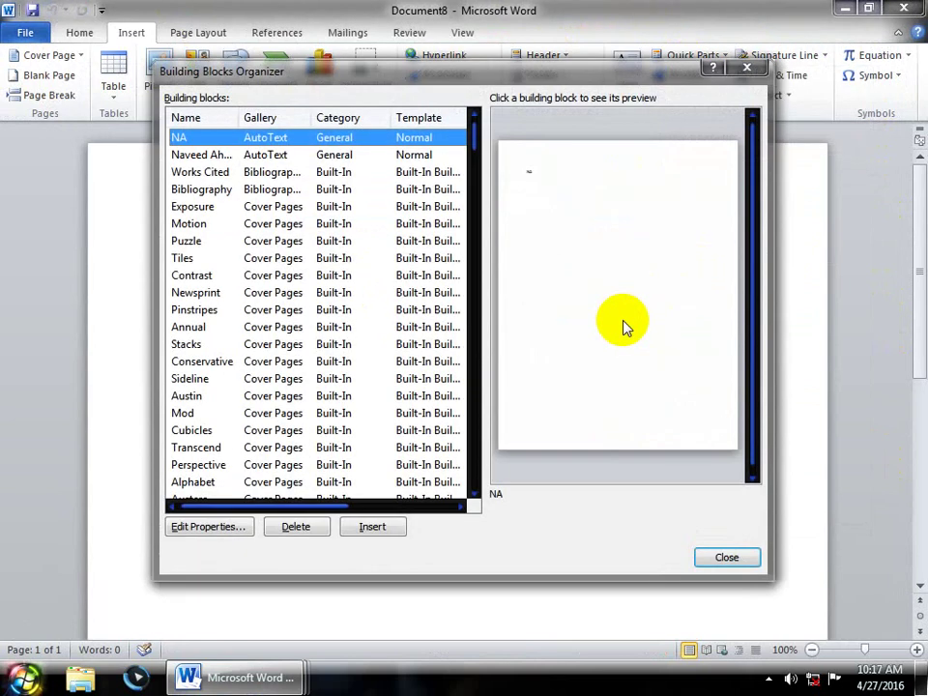
key(c)
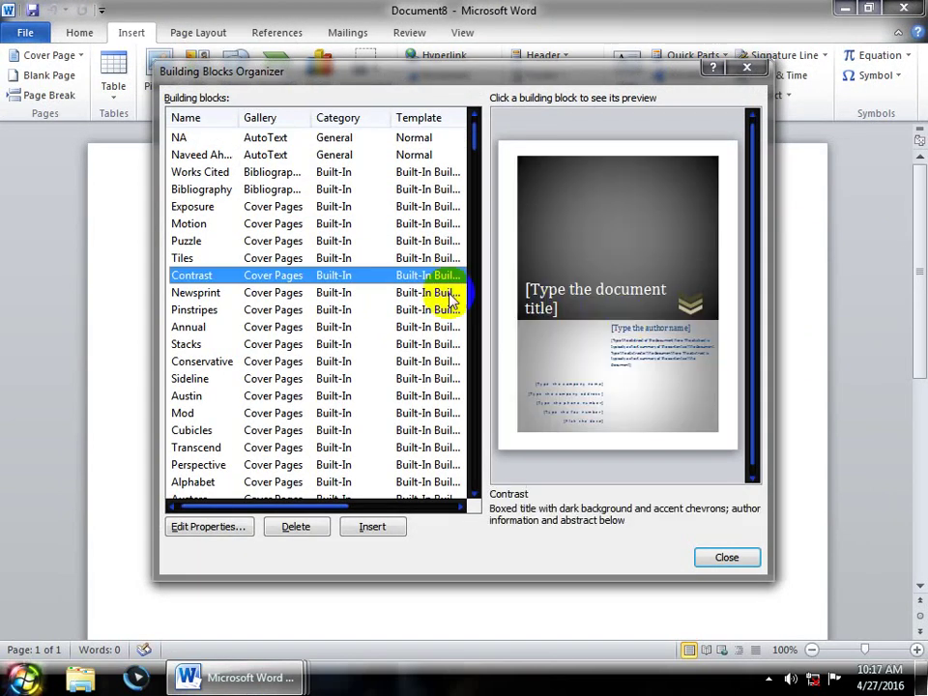
key(c)
key(c)
key(c)
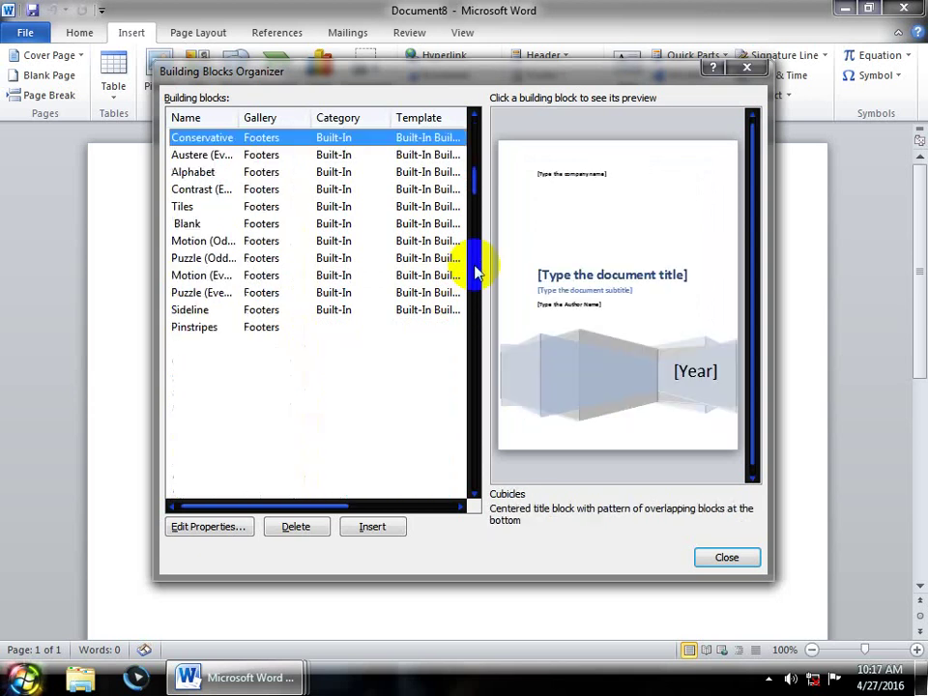
key(c)
key(c)
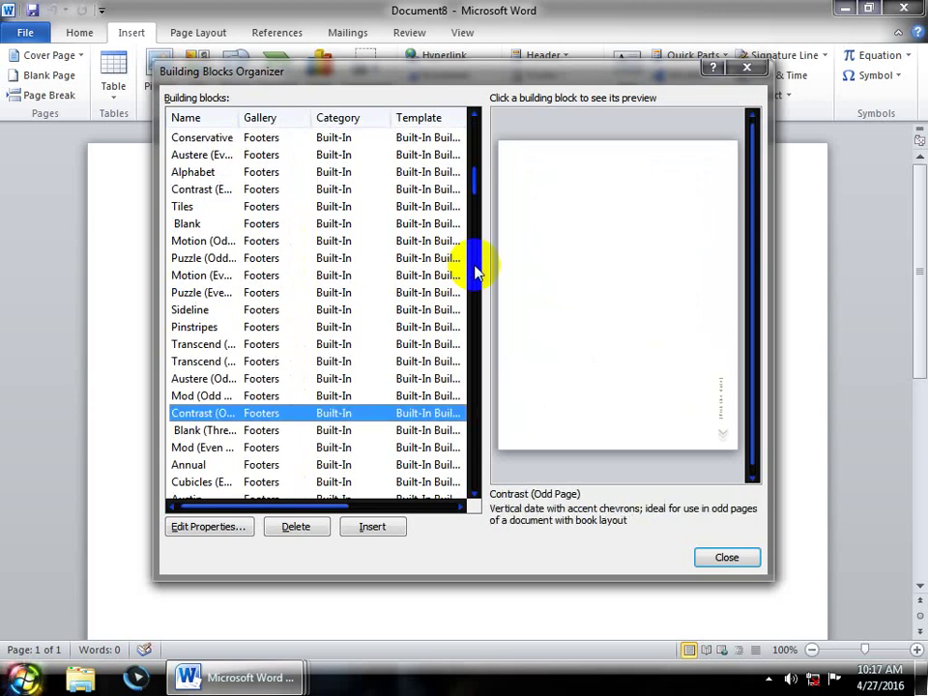
key(c)
key(c)
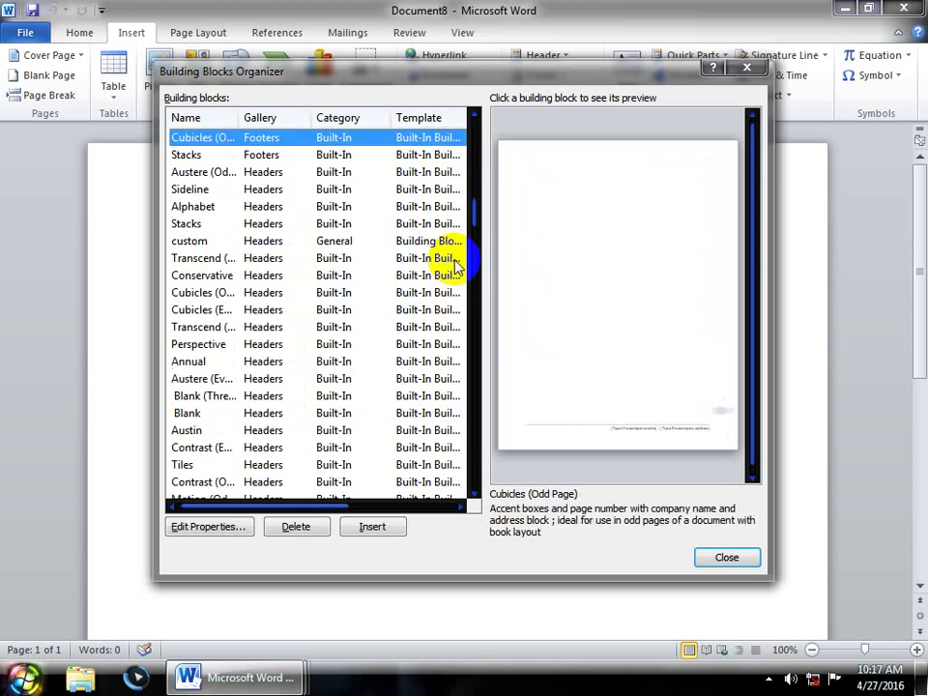
key(c)
key(c)
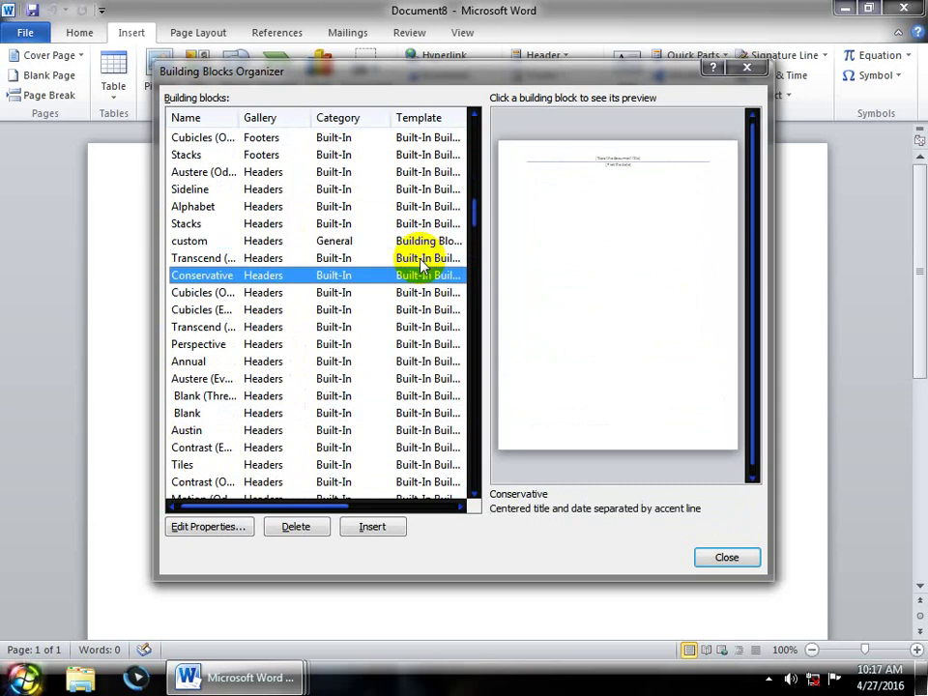
click(172, 238)
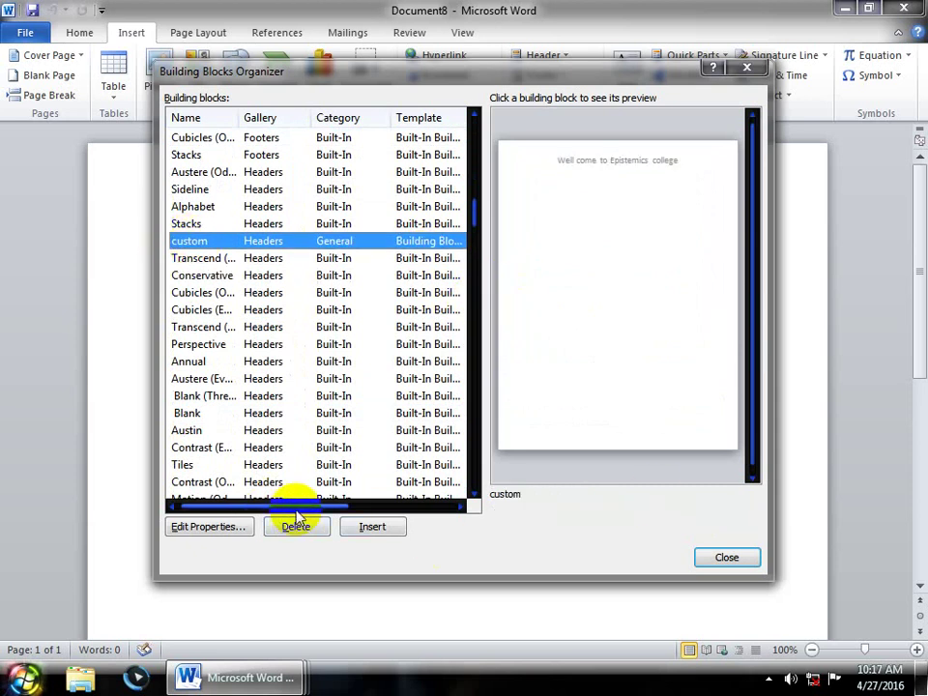
Step: Try changing the "custom" header's gallery to Page Numbers (Bottom of Page) with category Simple in its properties, and discard the changes
click(207, 527)
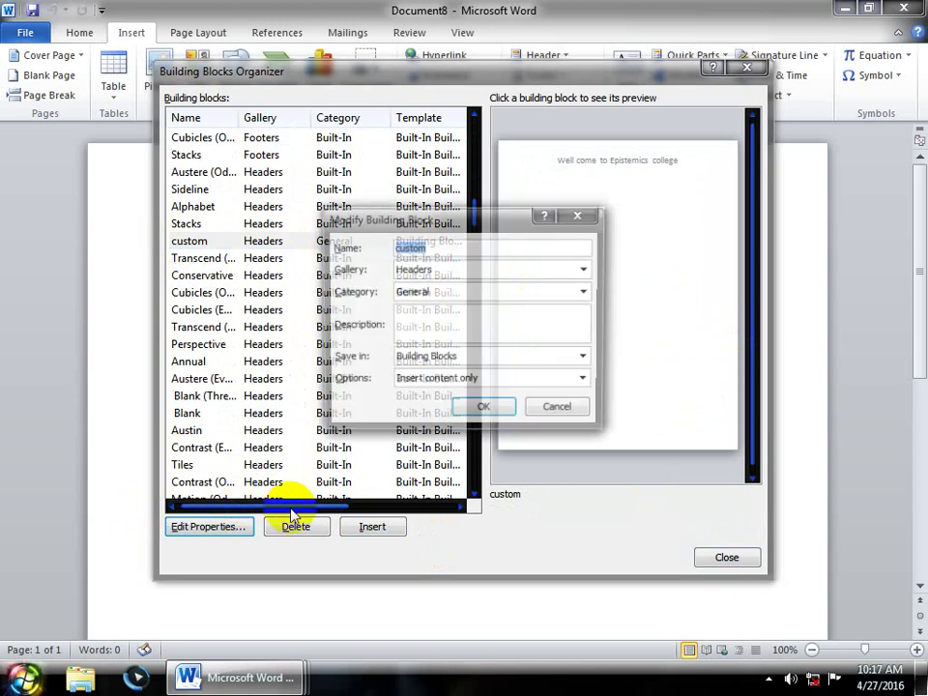
click(415, 269)
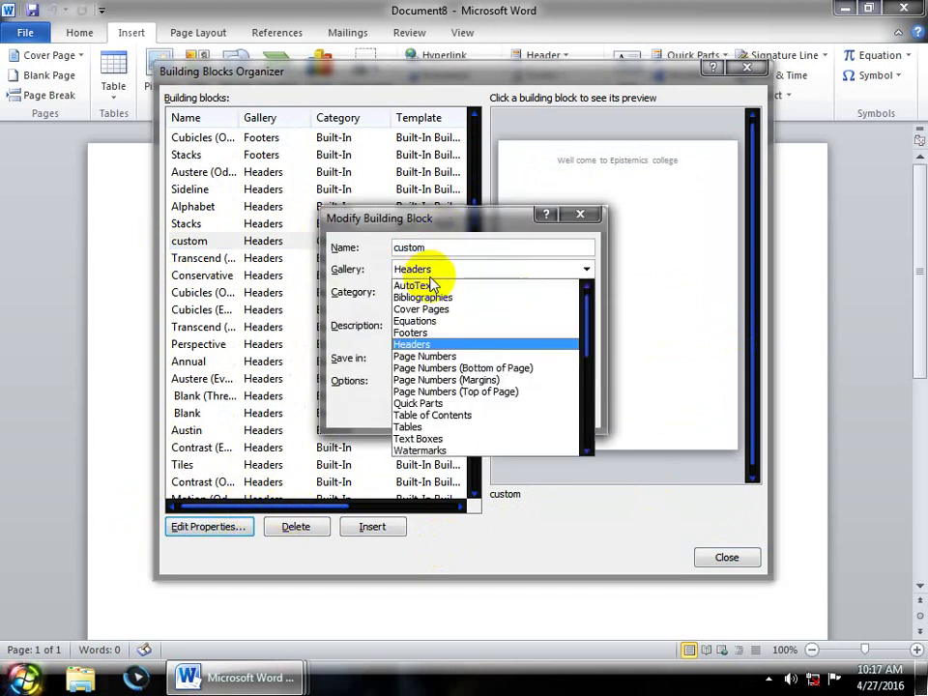
click(456, 366)
click(434, 293)
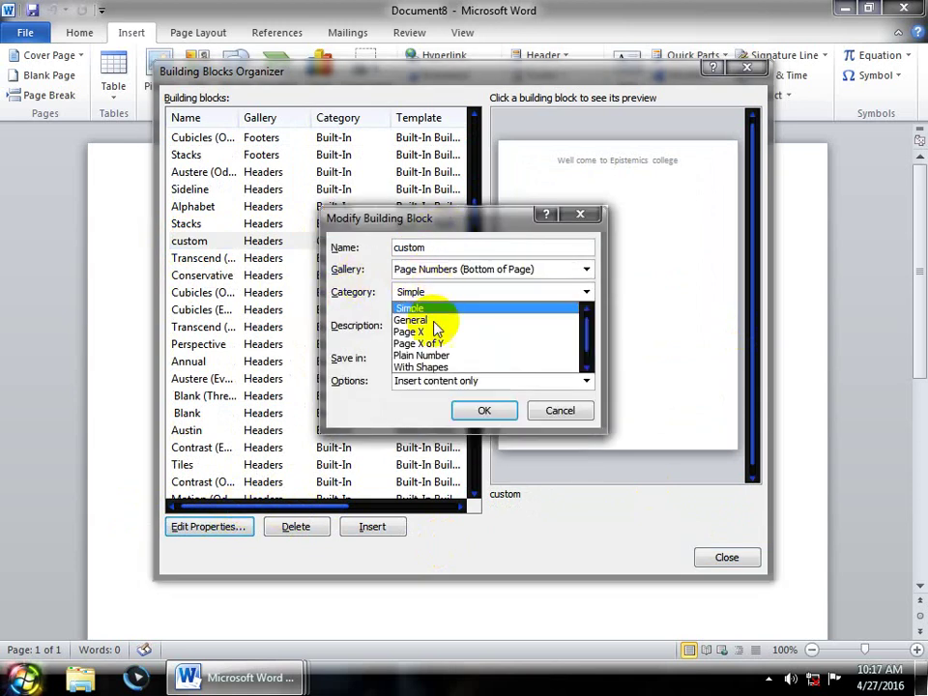
click(384, 324)
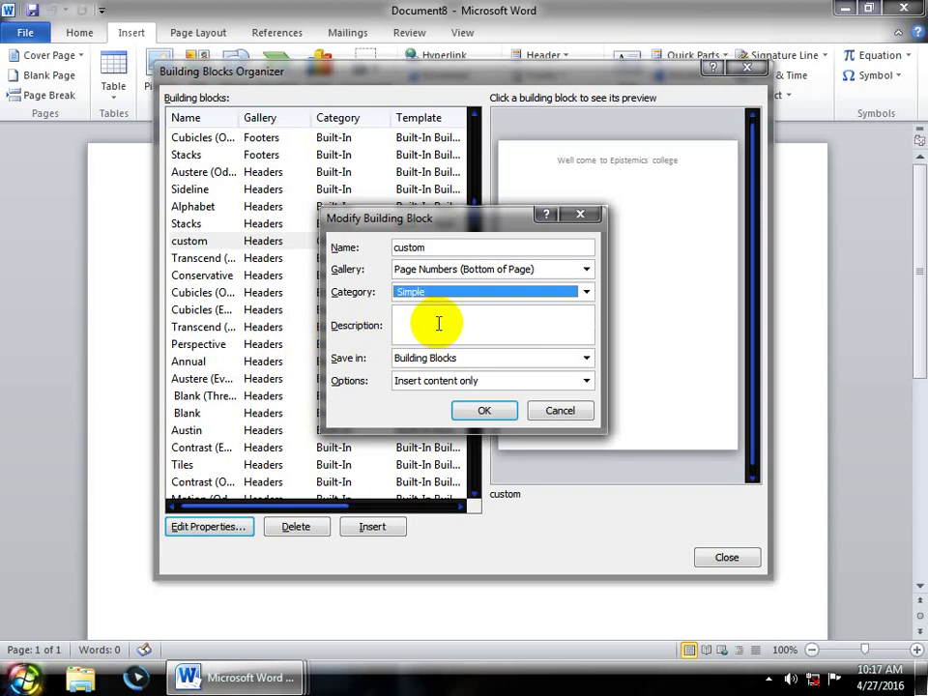
click(432, 384)
click(435, 395)
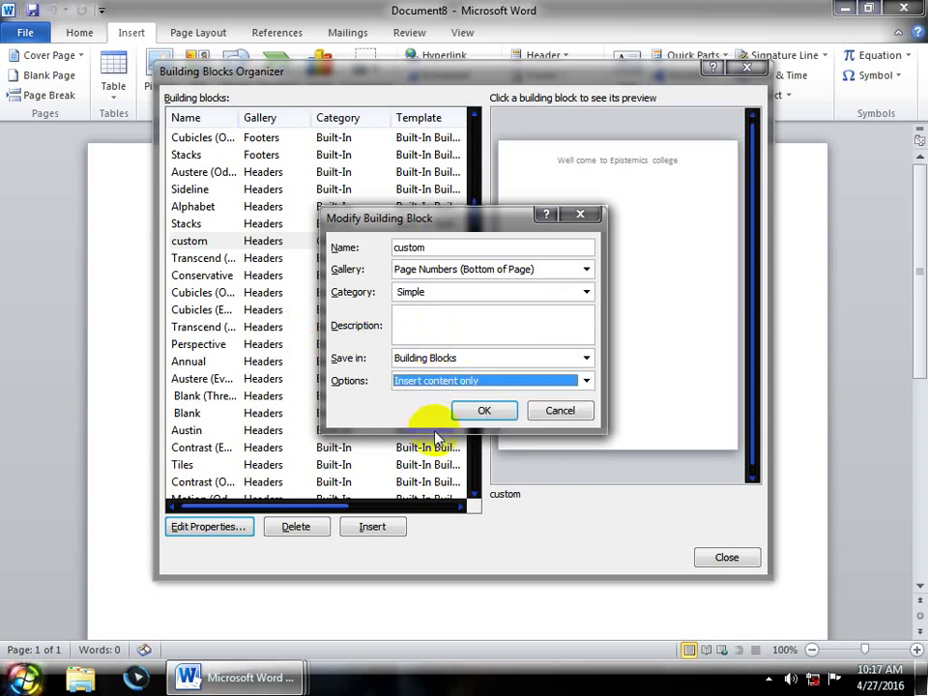
click(541, 412)
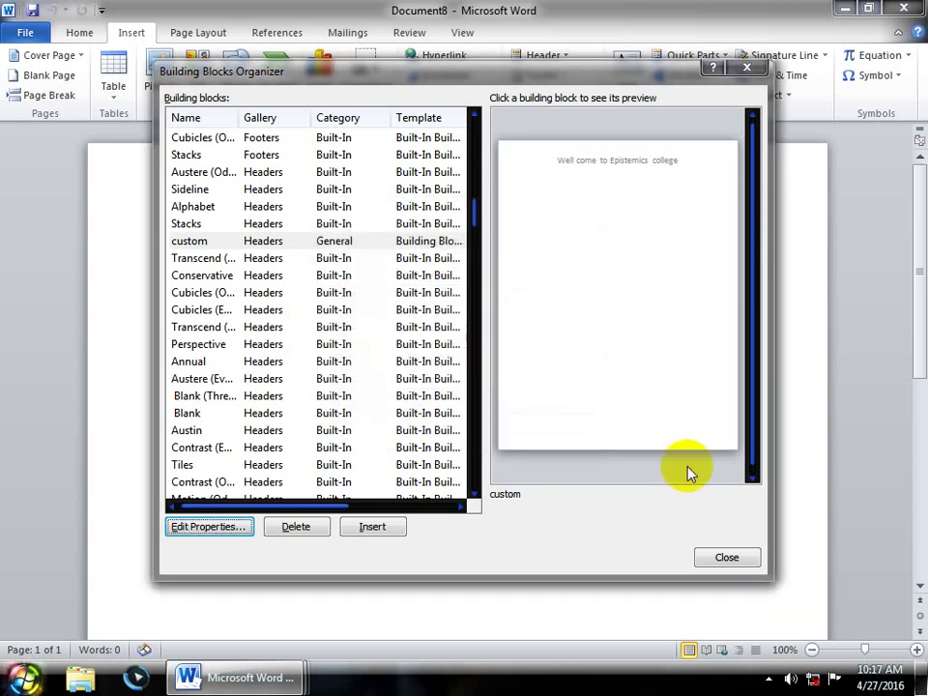
Step: Delete the "custom" header building block and close the Building Blocks Organizer
click(295, 527)
click(392, 383)
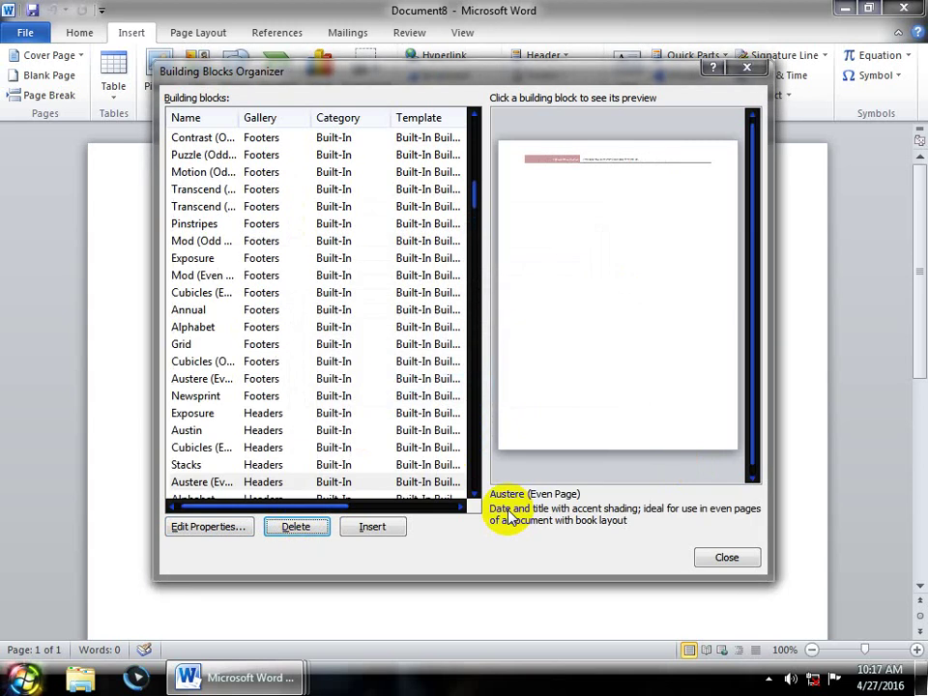
click(717, 557)
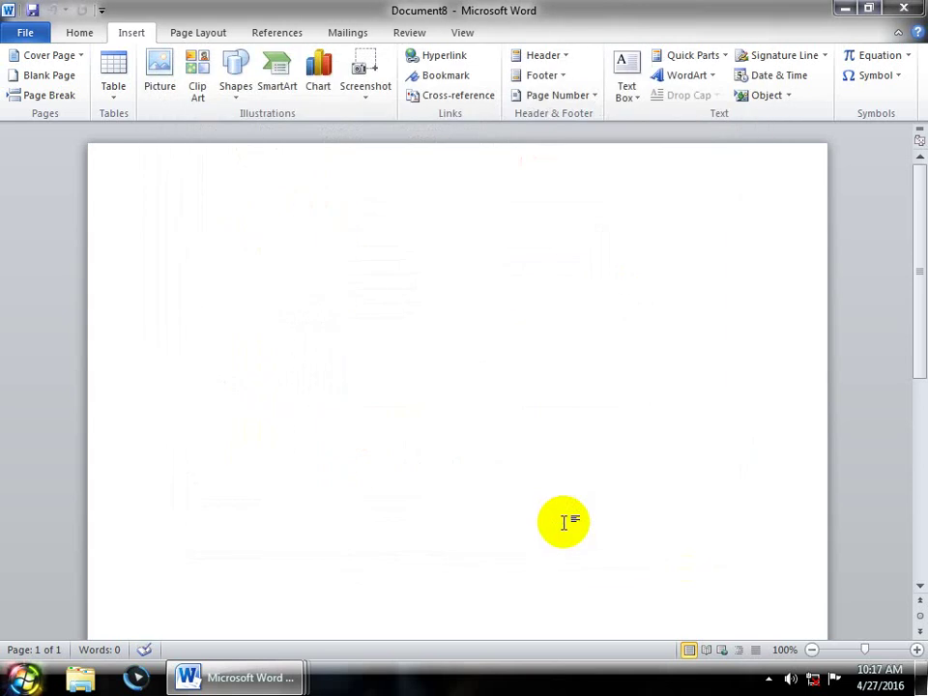
Step: Write "Well come" in the document and save it to the Quick Parts gallery under the name "Well come", category General
click(698, 56)
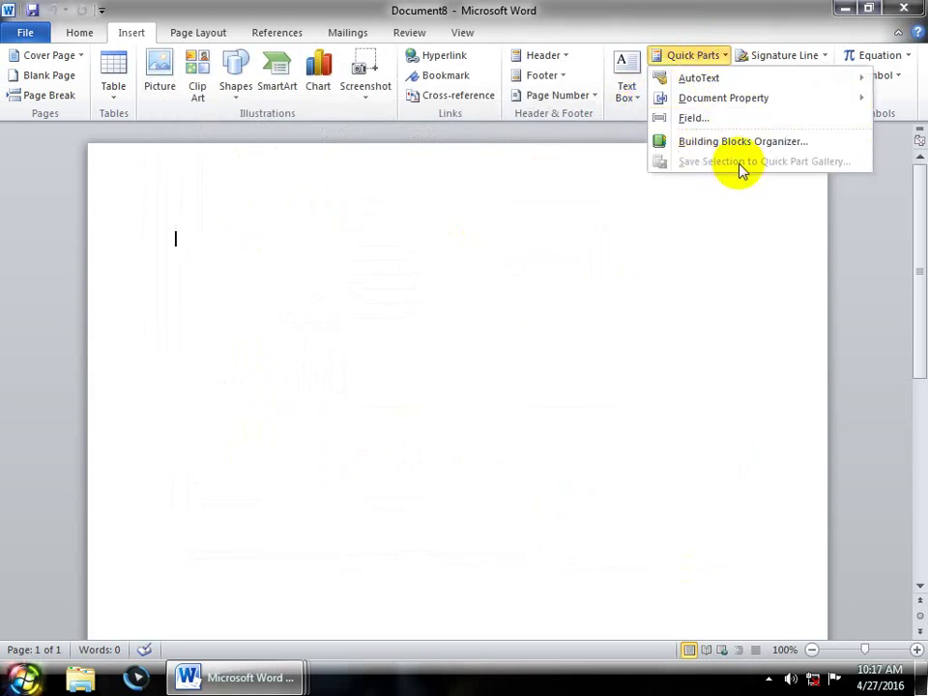
click(486, 243)
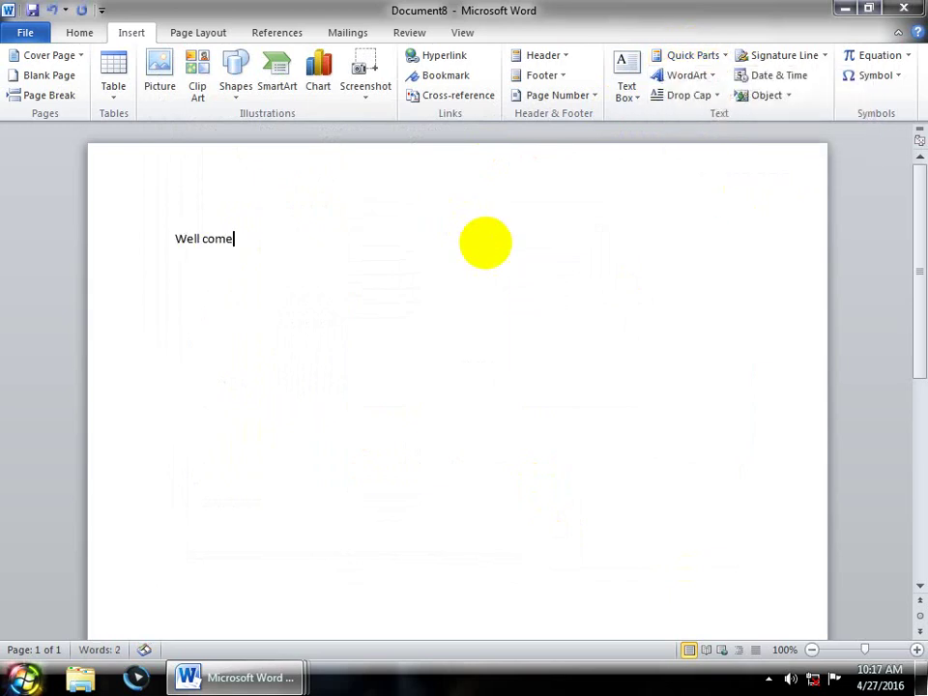
drag(129, 242, 265, 237)
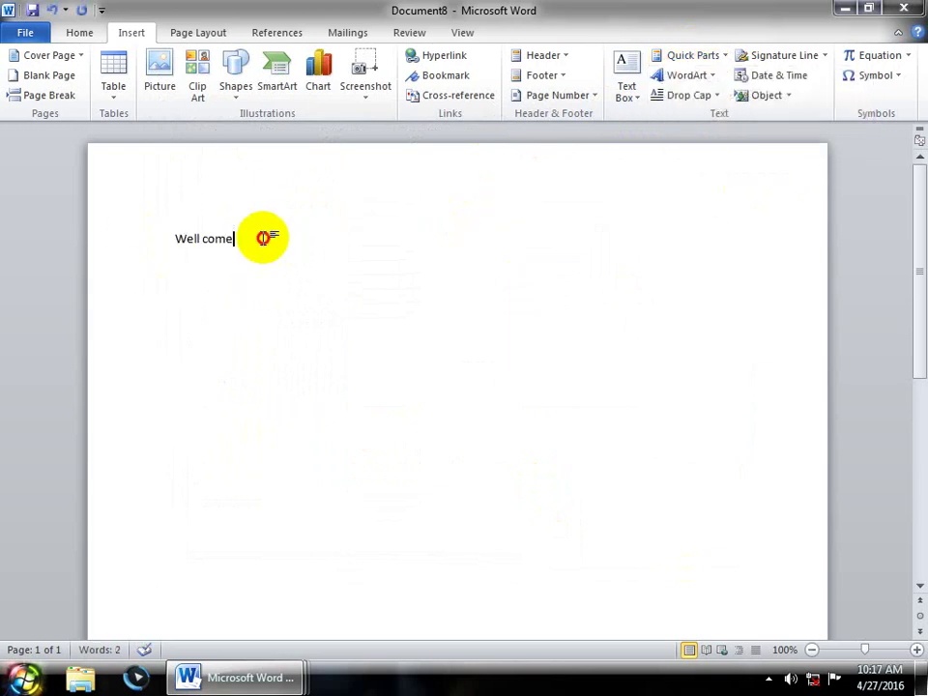
click(692, 56)
click(705, 162)
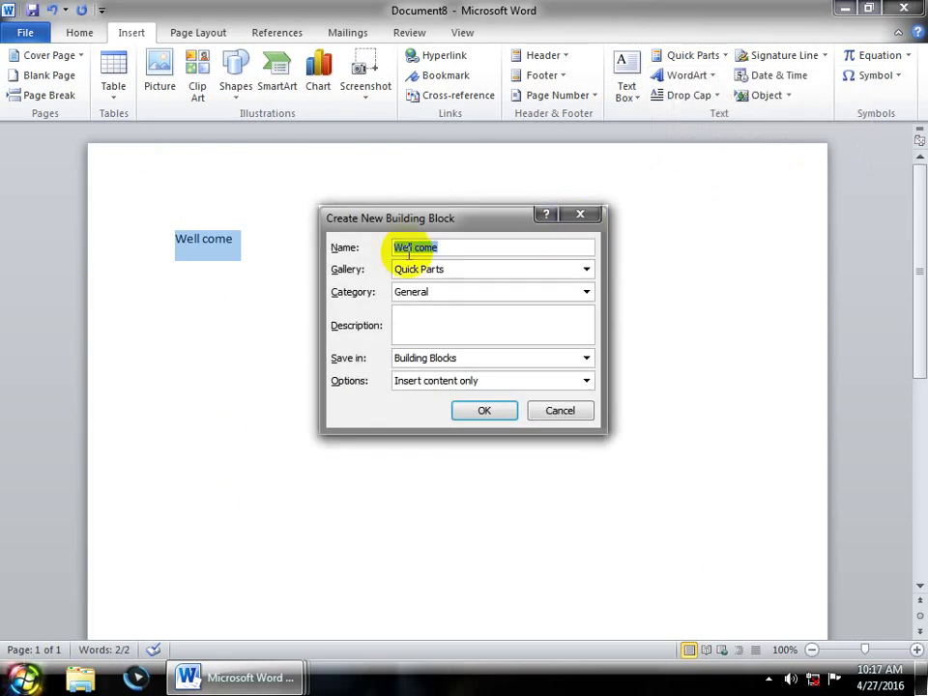
click(484, 411)
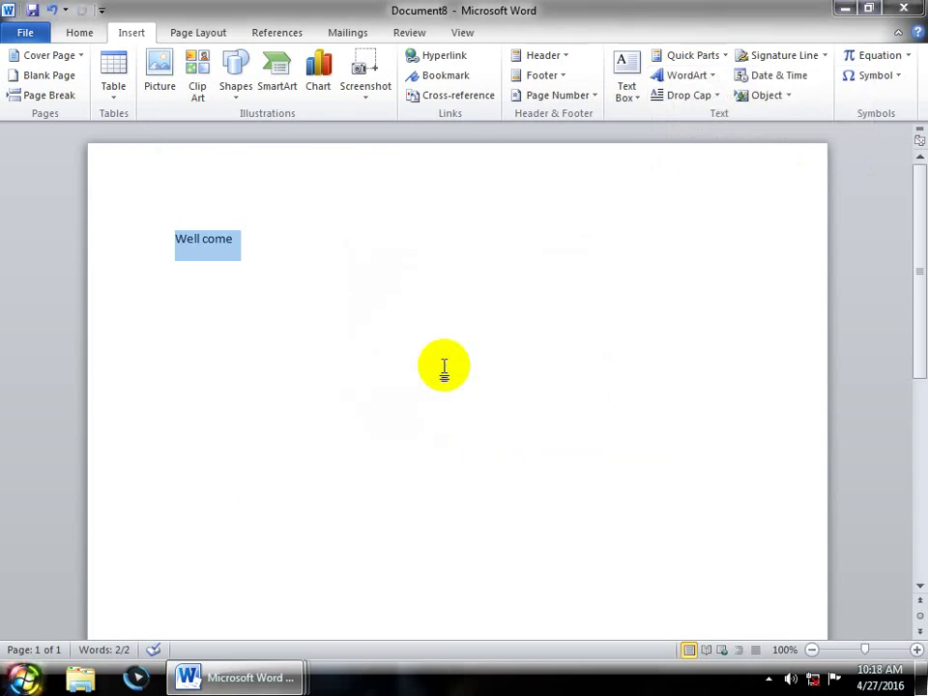
Step: Create a new blank document and check the Quick Parts gallery for the saved "Well come" entry without inserting it
click(412, 307)
key(ctrl+n)
click(133, 33)
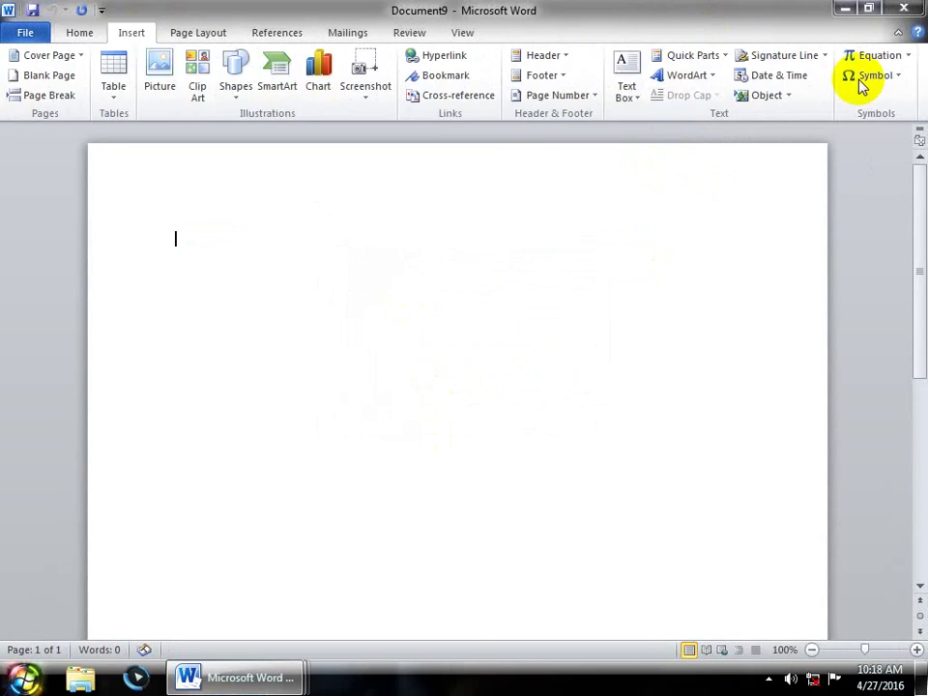
click(717, 58)
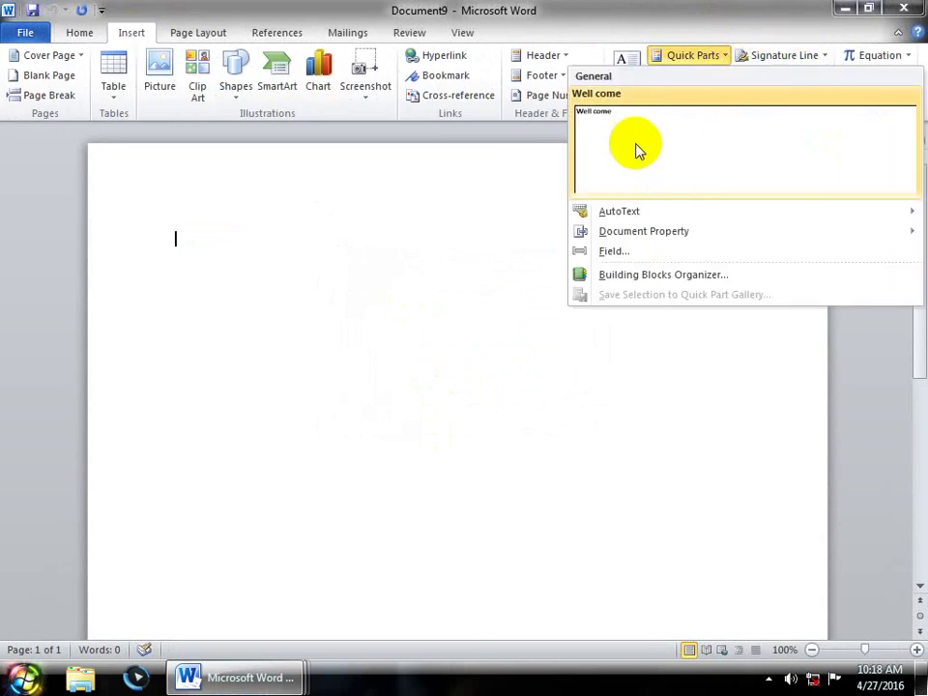
click(715, 56)
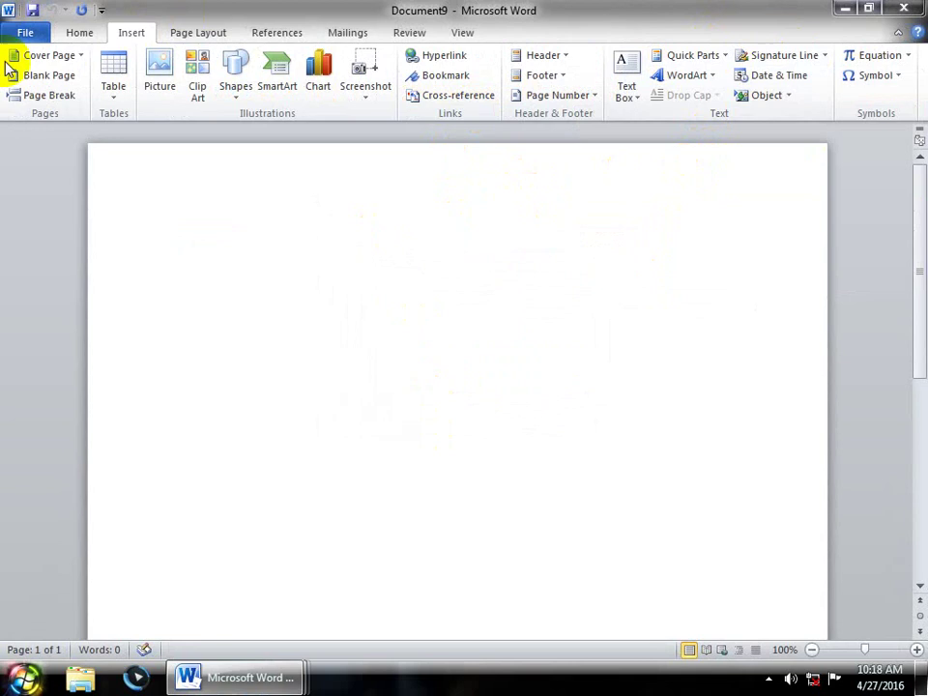
click(24, 35)
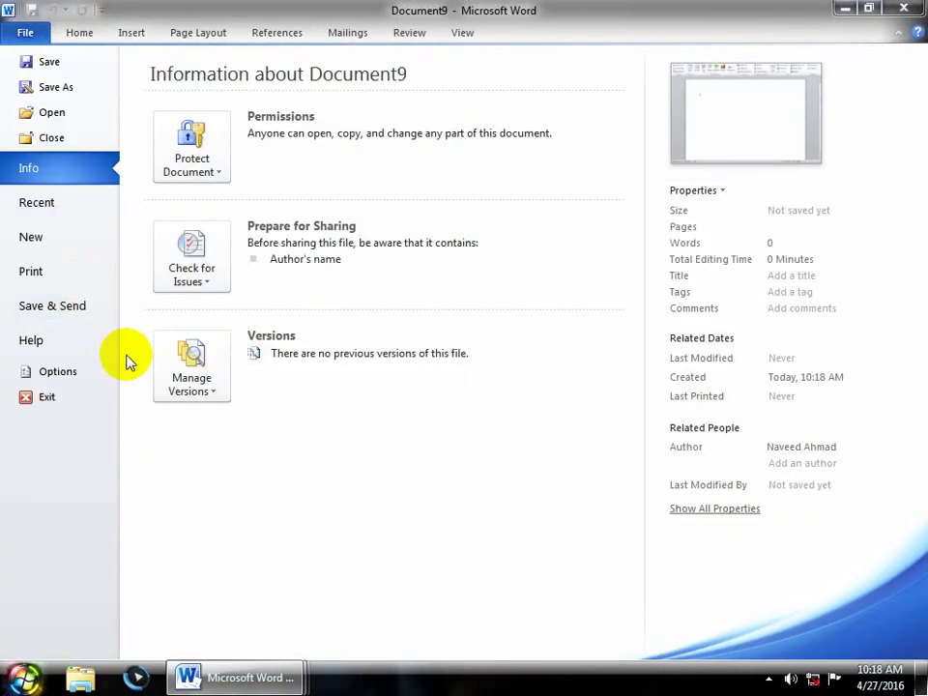
key(Escape)
Step: Set the font size to 22 in the blank document
click(79, 32)
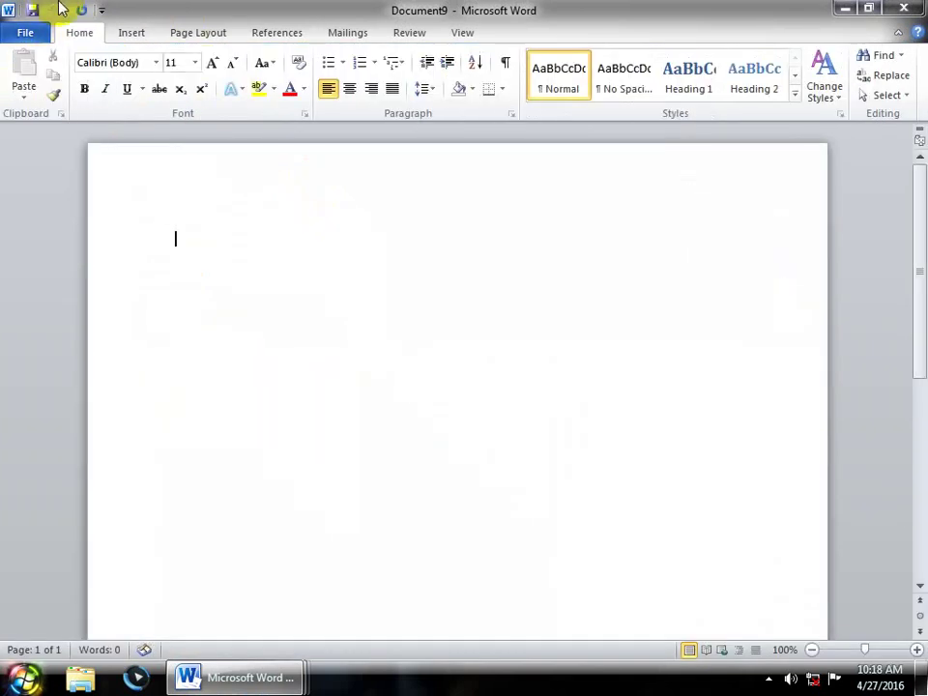
click(195, 62)
click(174, 221)
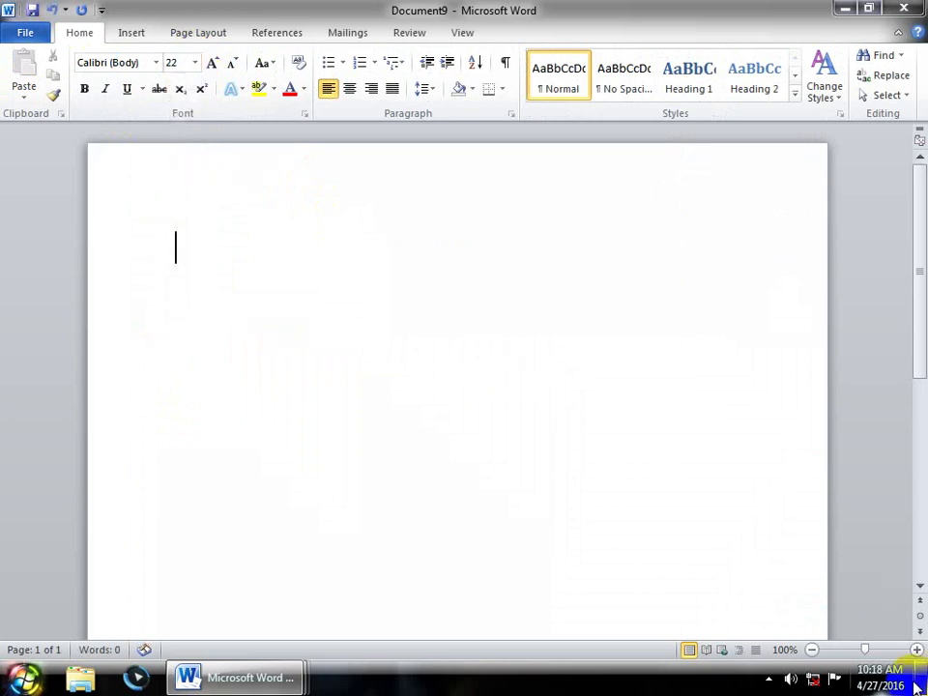
click(768, 678)
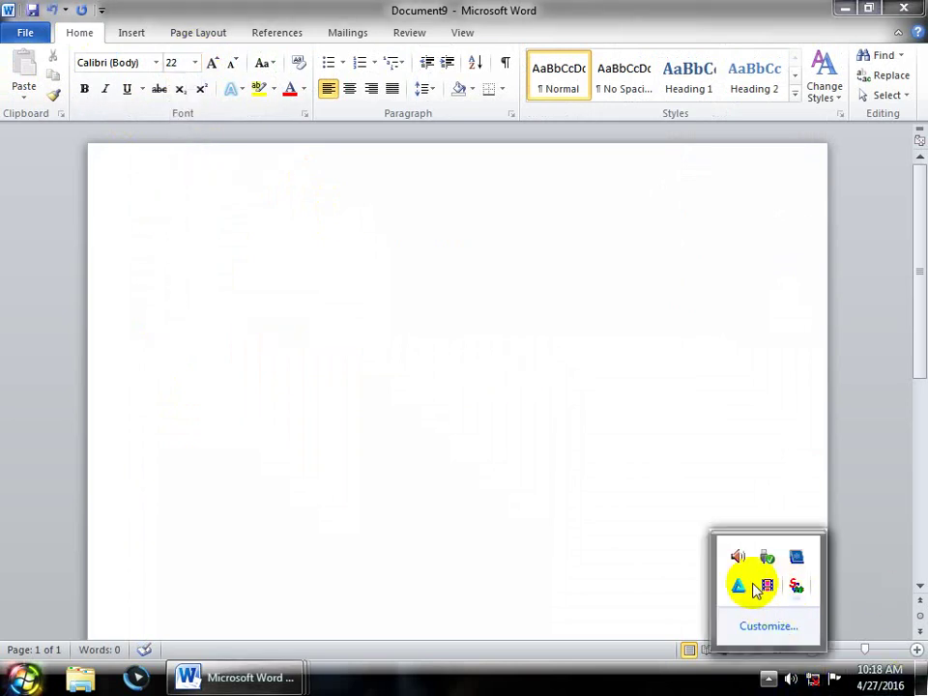